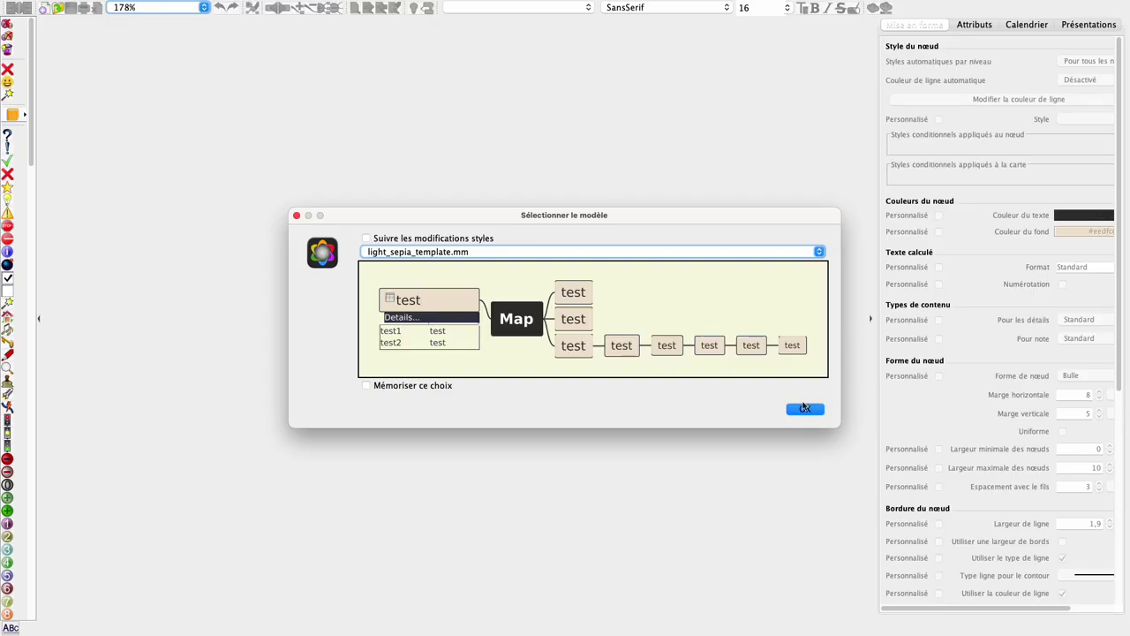
Create the new Freeplane map from light_sepia_template.mm.
{"action": "left_click", "coordinate": [807, 410]}
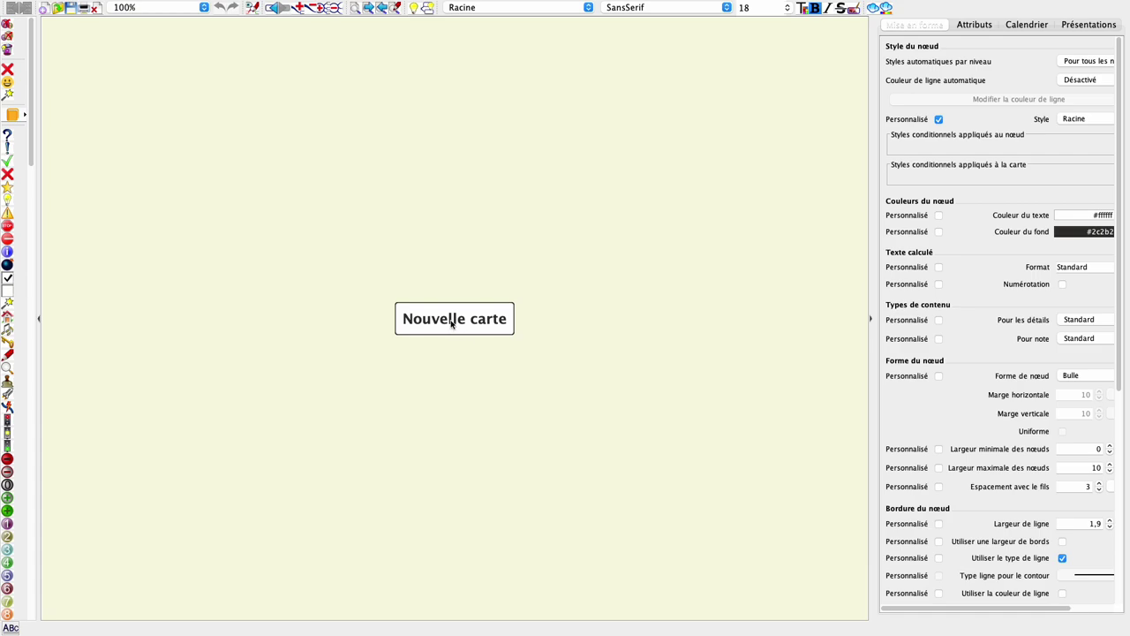
Rename the root node 'Cours de maths' and add a Définition child node.
{"action": "type", "text": "Cours de maths"}
{"action": "key", "text": "Return"}
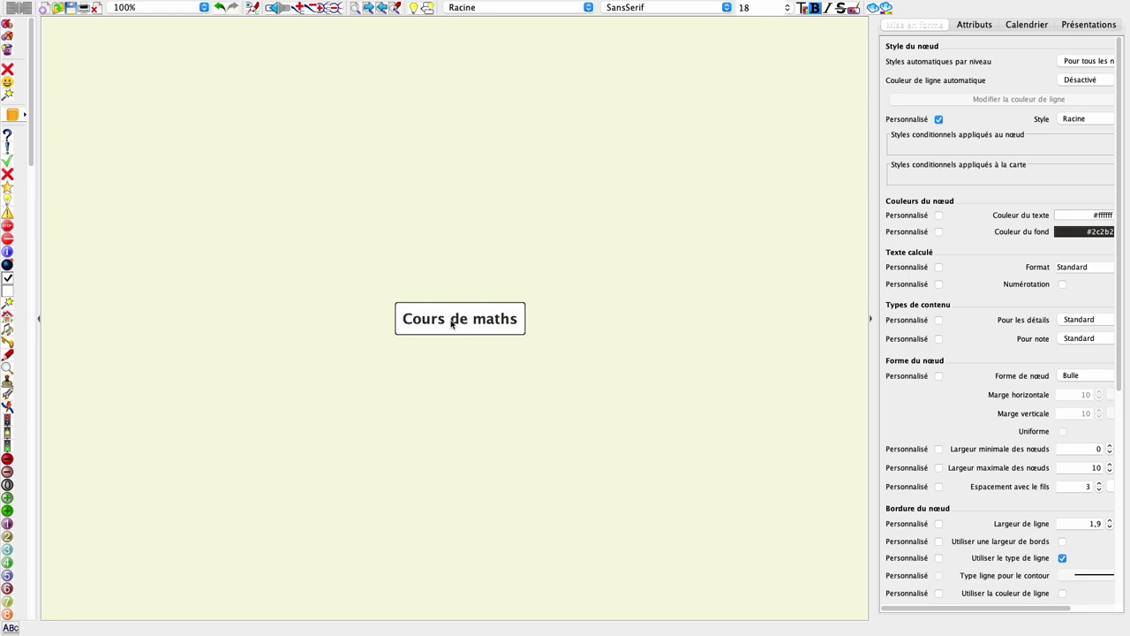
{"action": "key", "text": "Tab"}
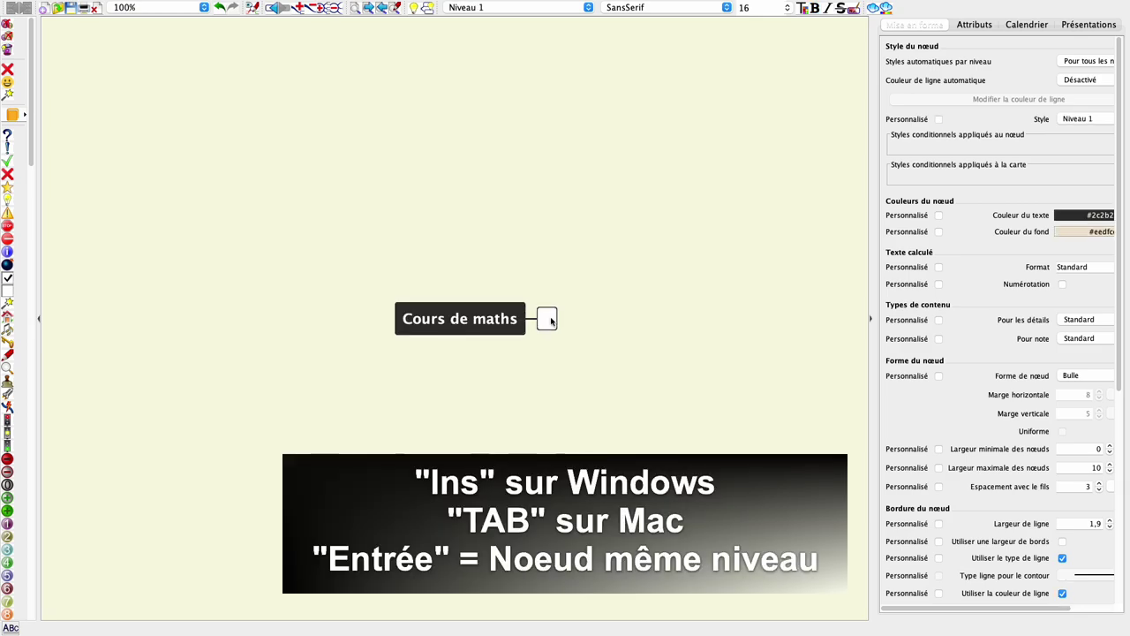
{"action": "type", "text": "Définition"}
{"action": "key", "text": "Return"}
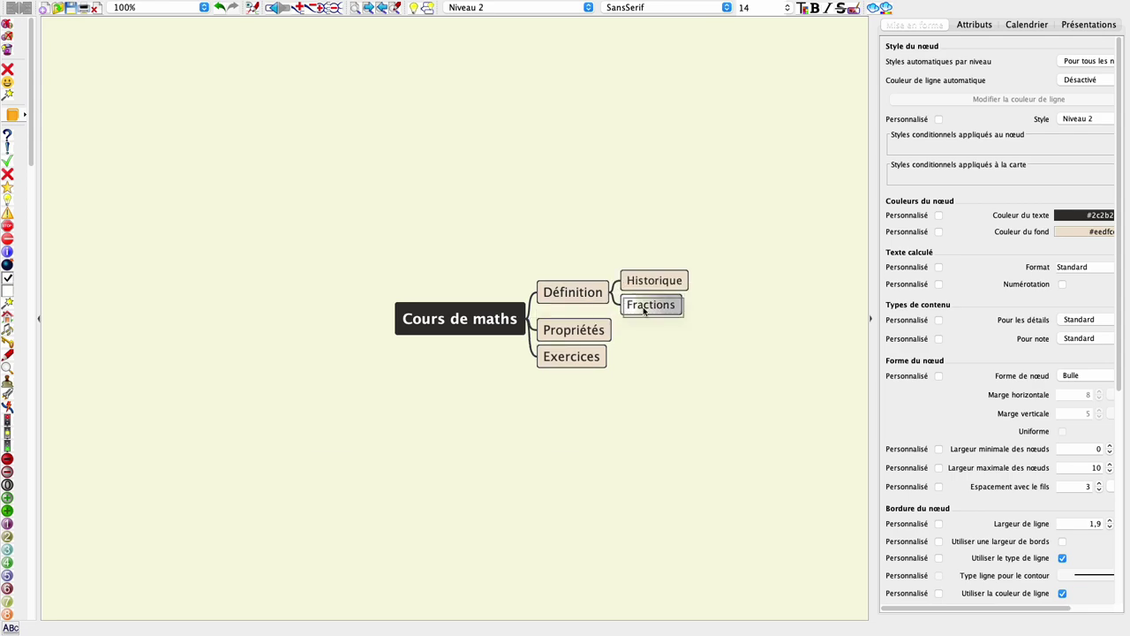
Drag Fractions under Propriétés and move the Propriétés branch to the root's left side.
{"action": "mouse_move", "coordinate": [643, 305]}
{"action": "left_mouse_down"}
{"action": "mouse_move", "coordinate": [602, 334]}
{"action": "mouse_move", "coordinate": [402, 319]}
{"action": "left_mouse_up"}
{"action": "left_click", "coordinate": [553, 322]}
{"action": "left_click", "coordinate": [275, 329]}
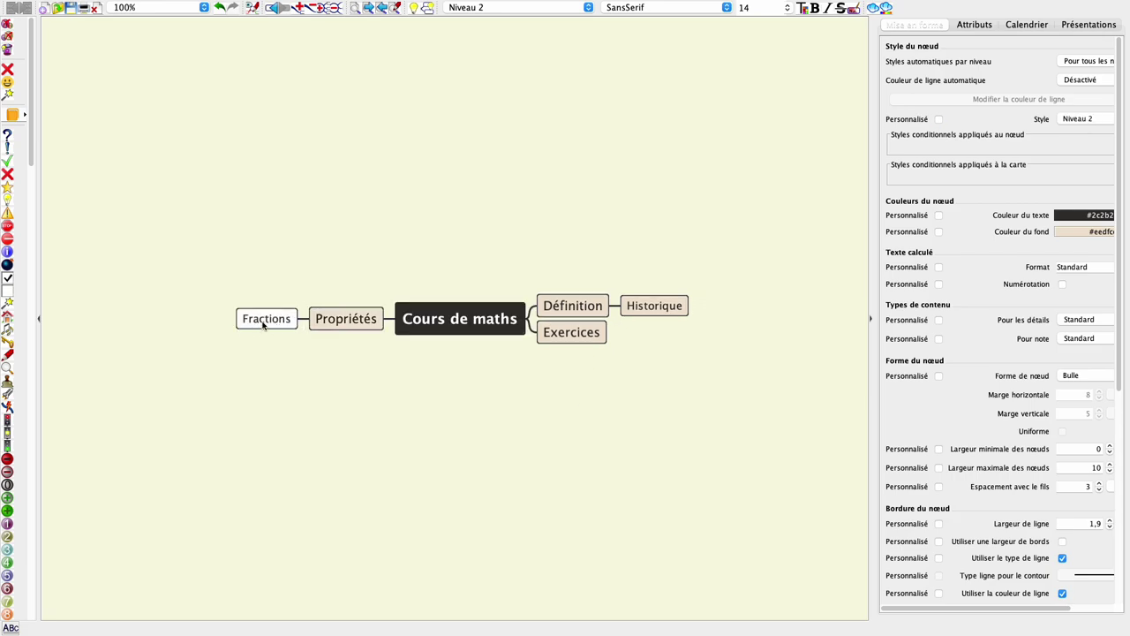
Add the note 'Texte plus long' to the Fractions node through the note editor.
{"action": "right_click", "coordinate": [263, 324]}
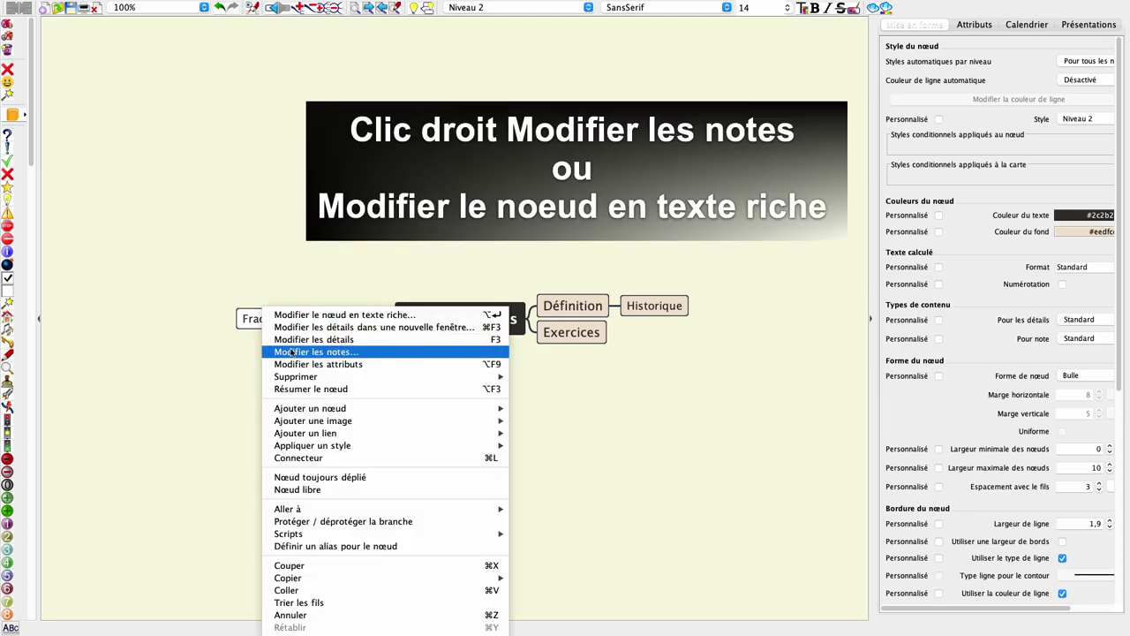
{"action": "left_click", "coordinate": [293, 353]}
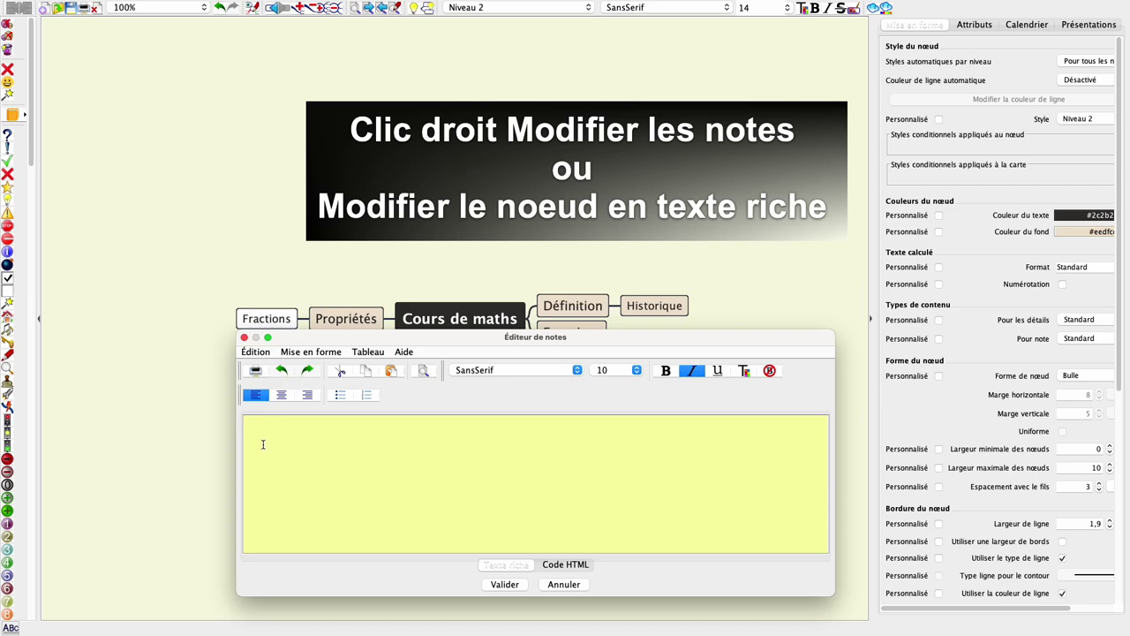
{"action": "type", "text": "Texte plus long"}
{"action": "key", "text": "Return"}
{"action": "left_click", "coordinate": [368, 352]}
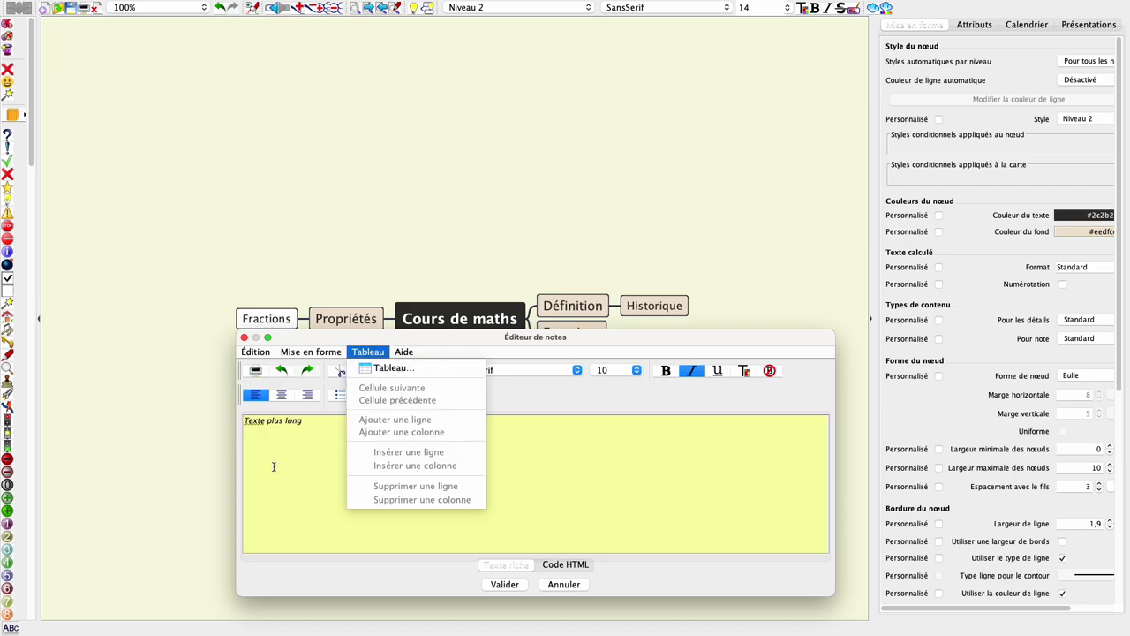
{"action": "left_click", "coordinate": [275, 466]}
{"action": "left_click", "coordinate": [505, 585]}
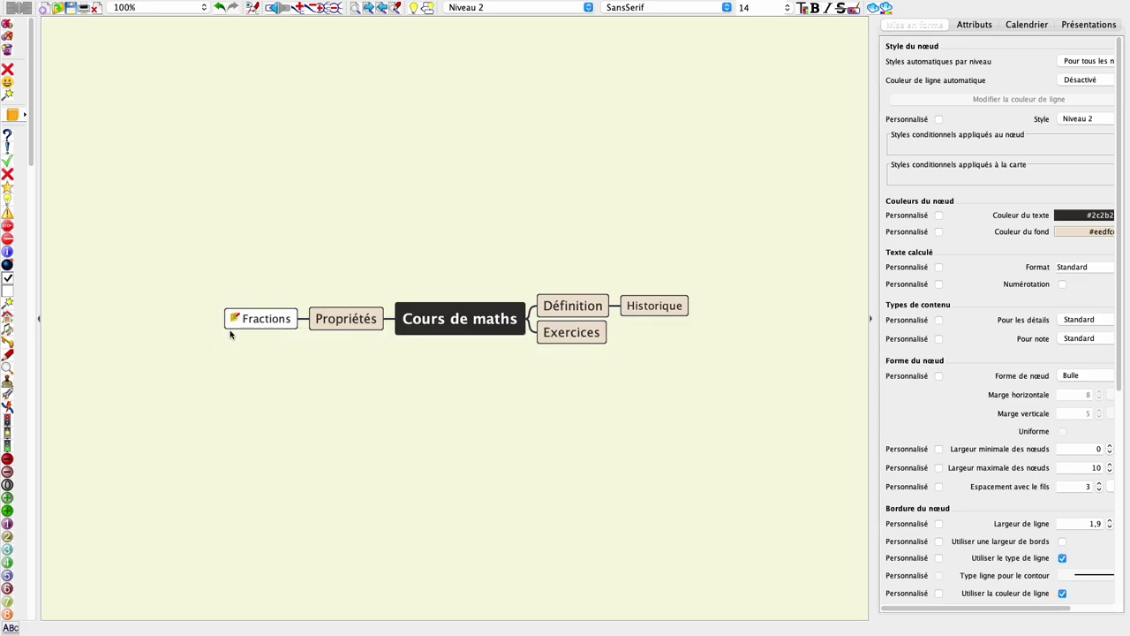
{"action": "mouse_move", "coordinate": [236, 318]}
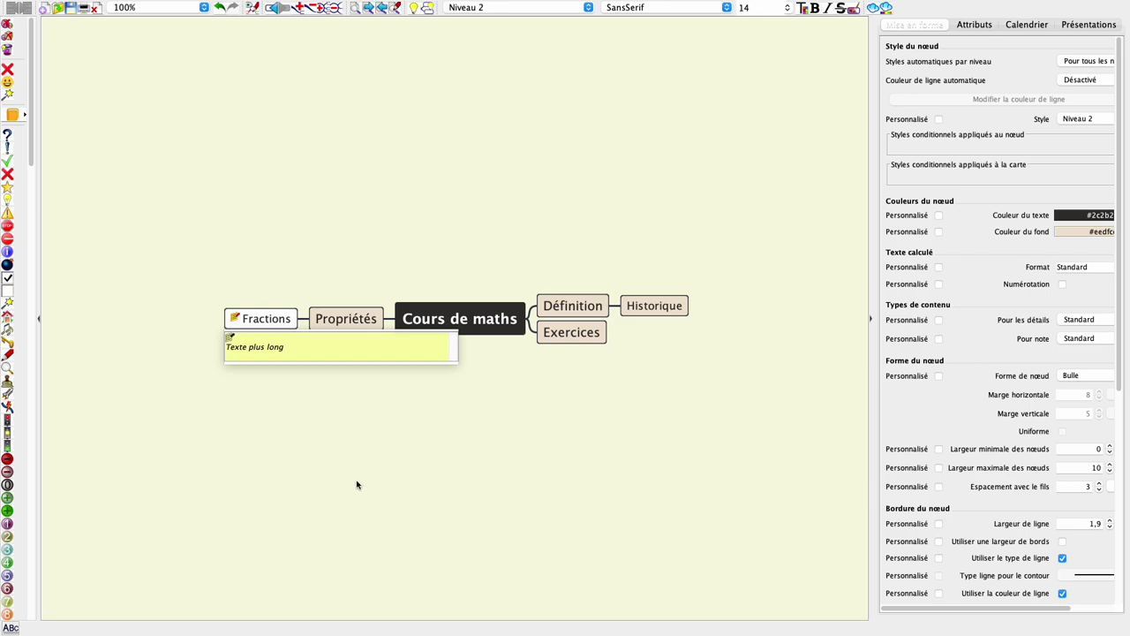
{"action": "right_click", "coordinate": [559, 309]}
Save the copied fractions worksheet picture as fractions.png, an image node under Exercices.
{"action": "mouse_move", "coordinate": [598, 422]}
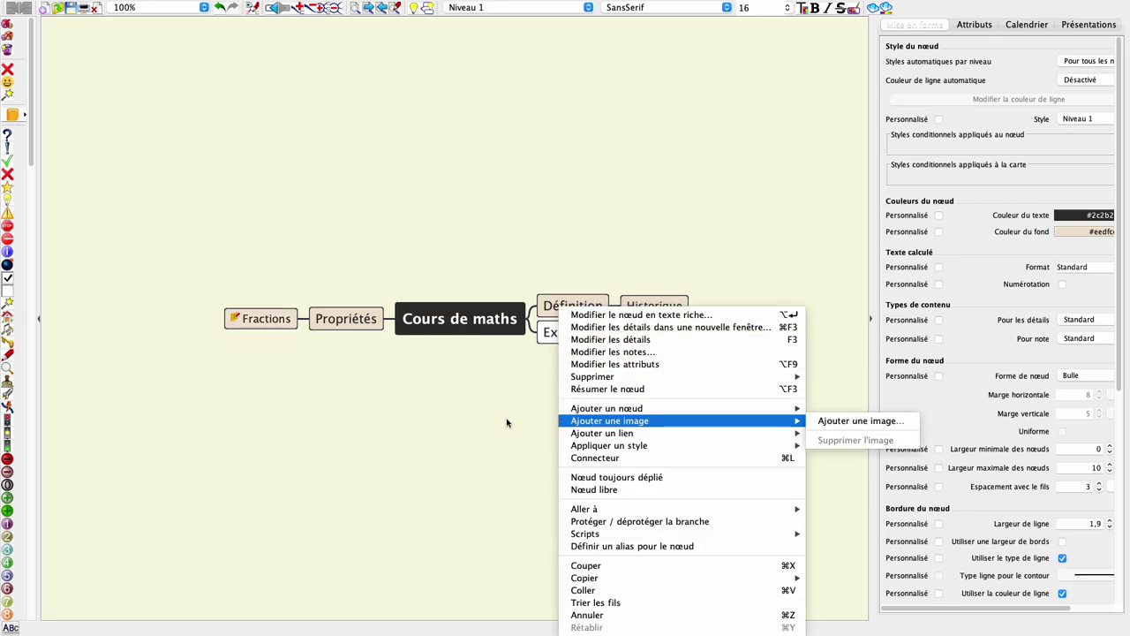
{"action": "left_click", "coordinate": [508, 419]}
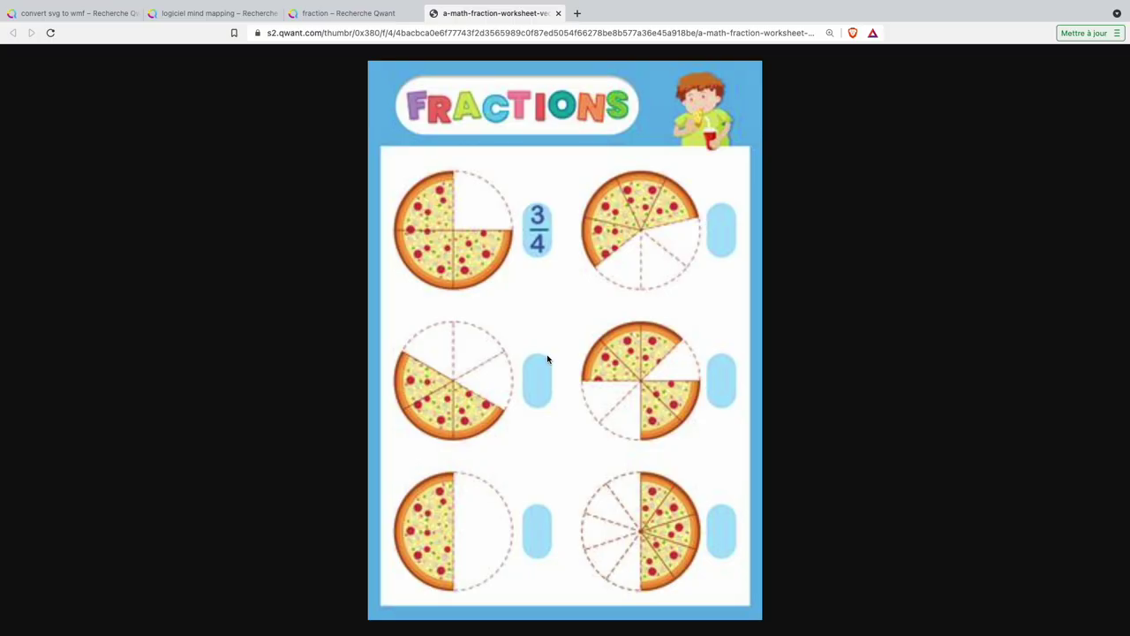
{"action": "type", "text": "ions"}
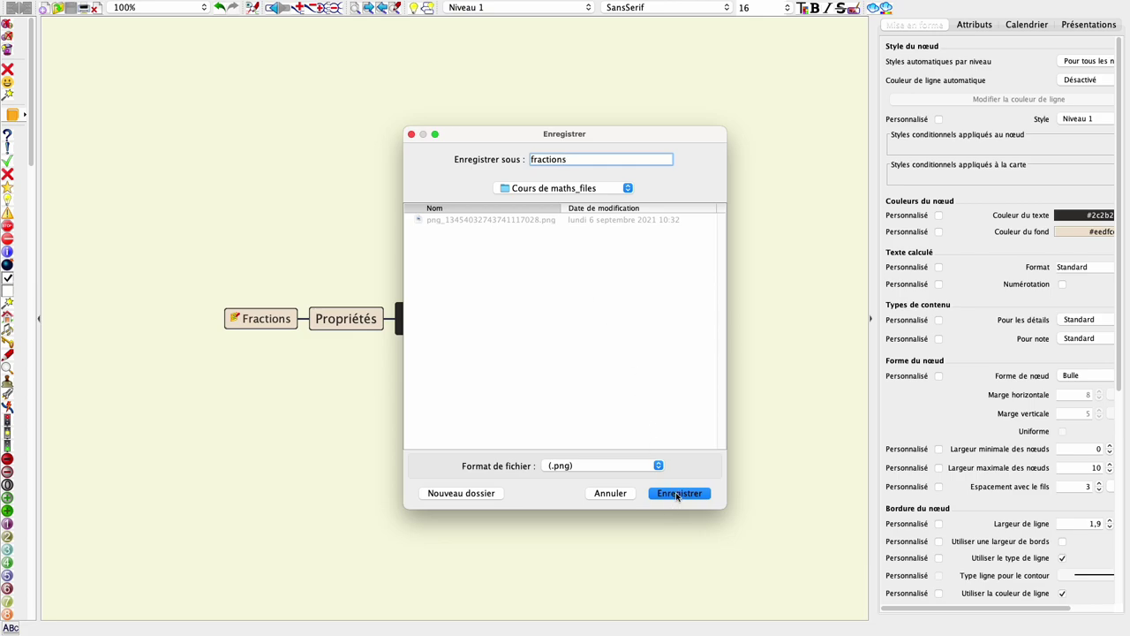
{"action": "left_click", "coordinate": [678, 492]}
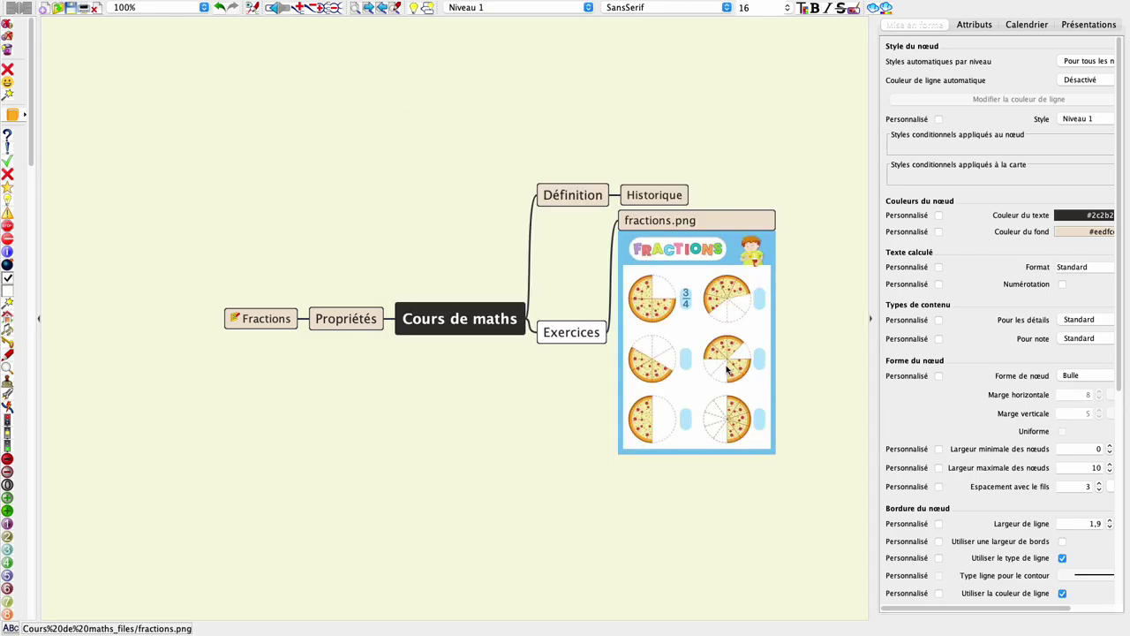
Check the Historique node's Ajouter un lien options and close them without adding a link.
{"action": "right_click", "coordinate": [649, 196]}
{"action": "mouse_move", "coordinate": [695, 323]}
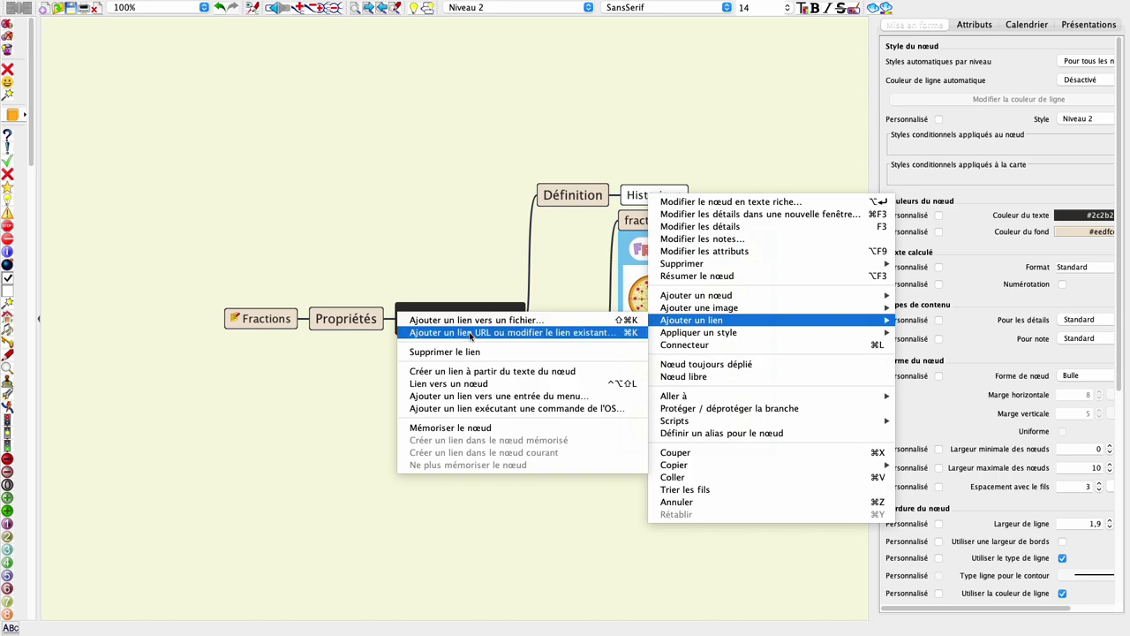
{"action": "left_click", "coordinate": [471, 333]}
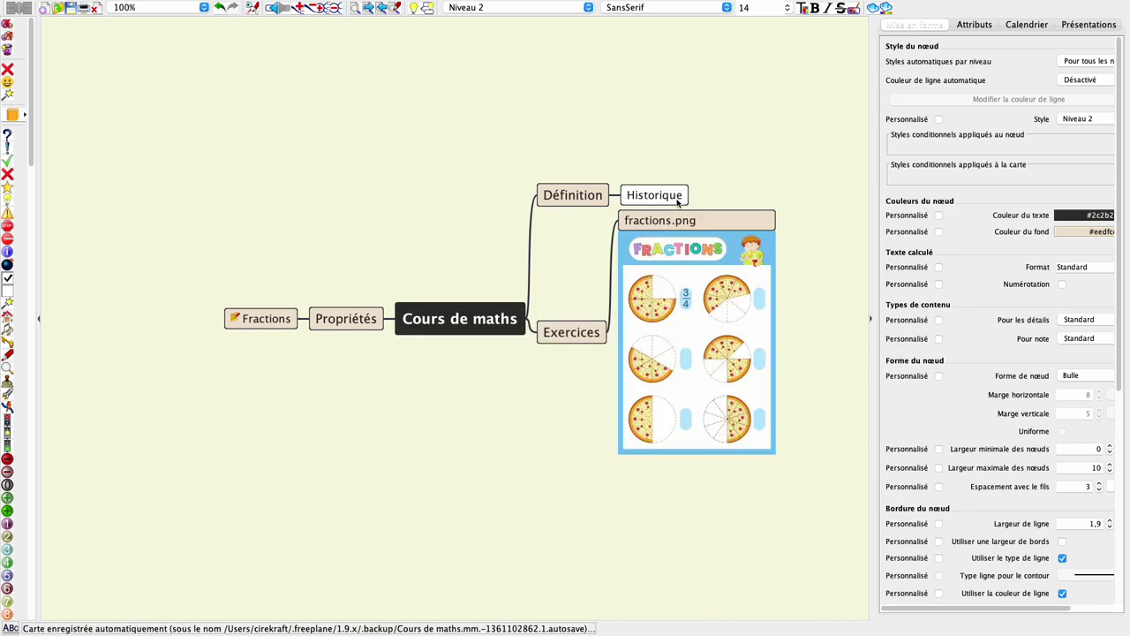
Add a node below Historique with \latex \sqrt{x^3+1}, rendering the square root of x³+1.
{"action": "key", "text": "Return"}
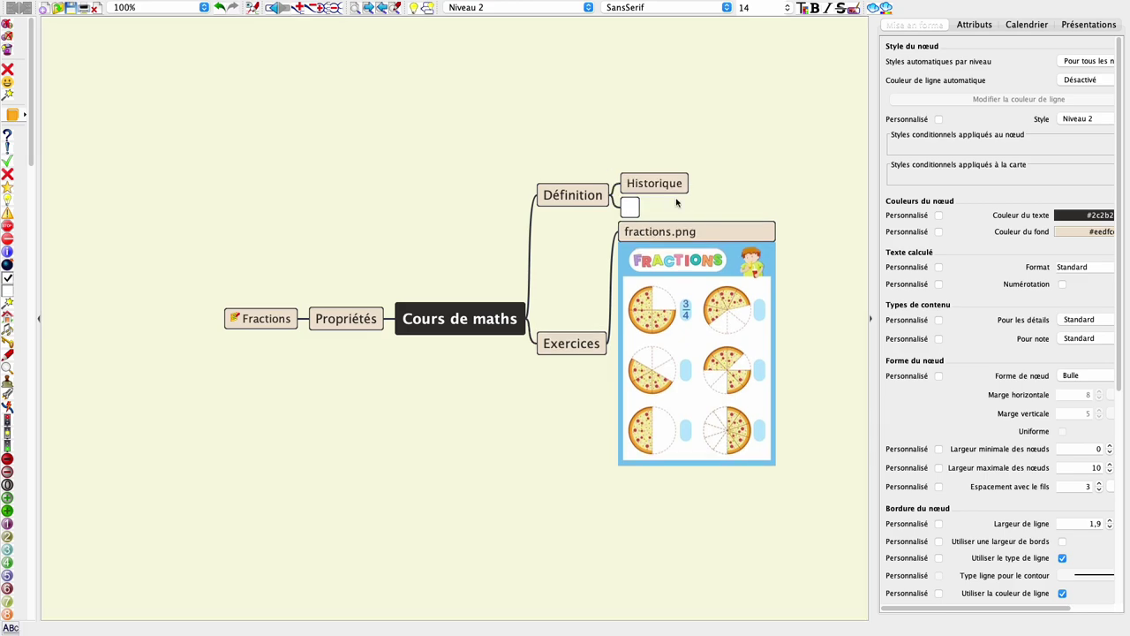
{"action": "type", "text": "\\latex"}
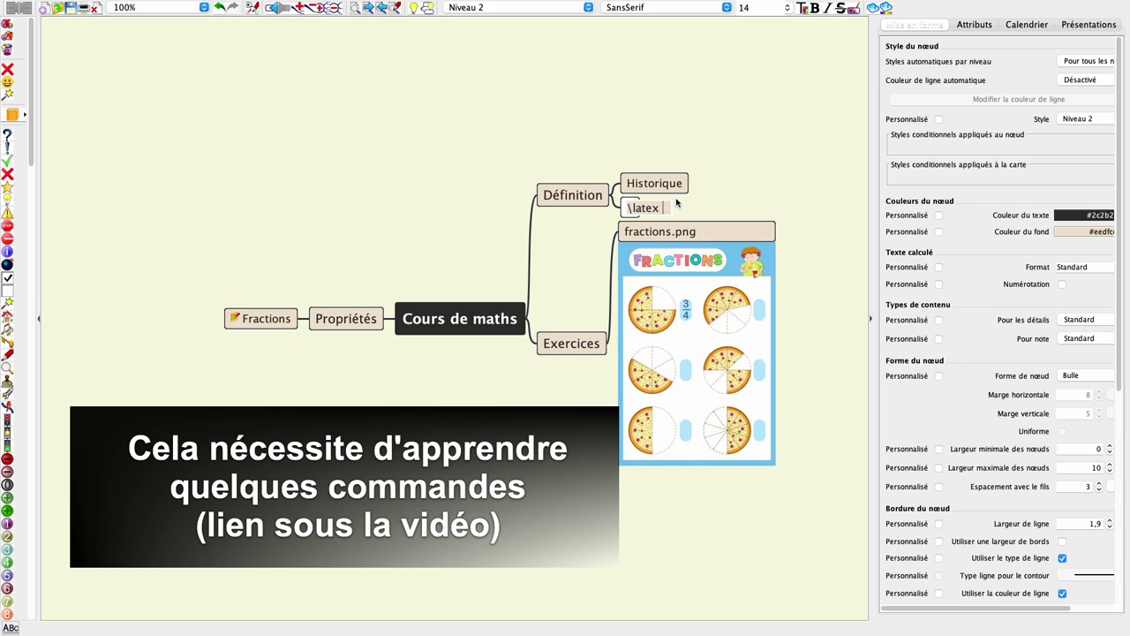
{"action": "type", "text": "\\sqrt{x^"}
{"action": "type", "text": "3+1}"}
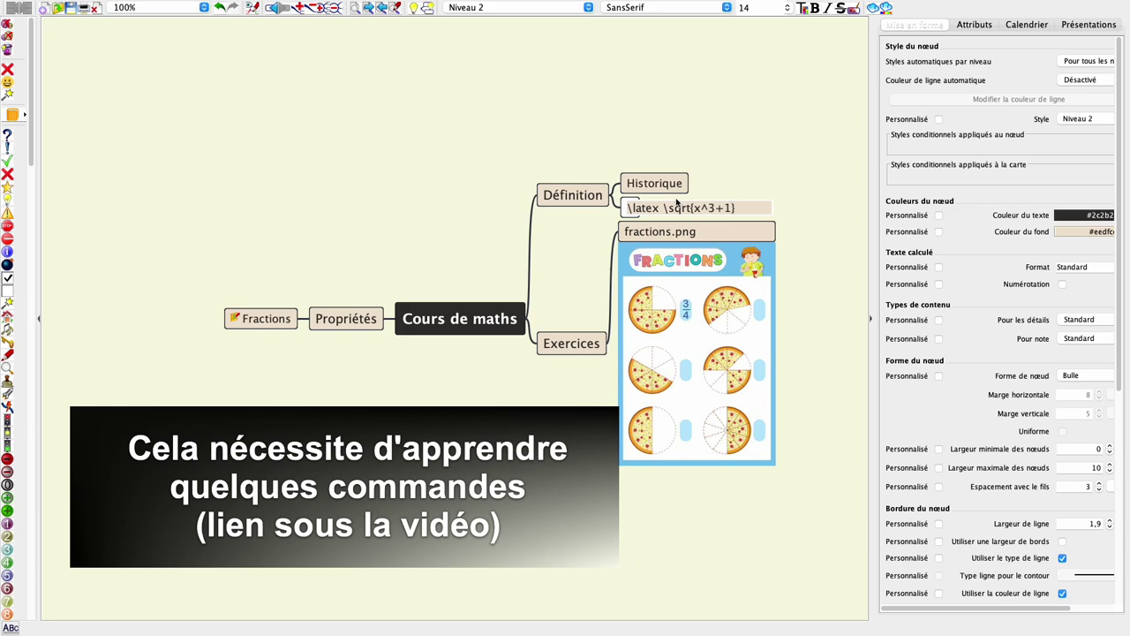
{"action": "key", "text": "Return"}
{"action": "scroll", "coordinate": [454, 319], "scroll_direction": "up", "scroll_amount": 5}
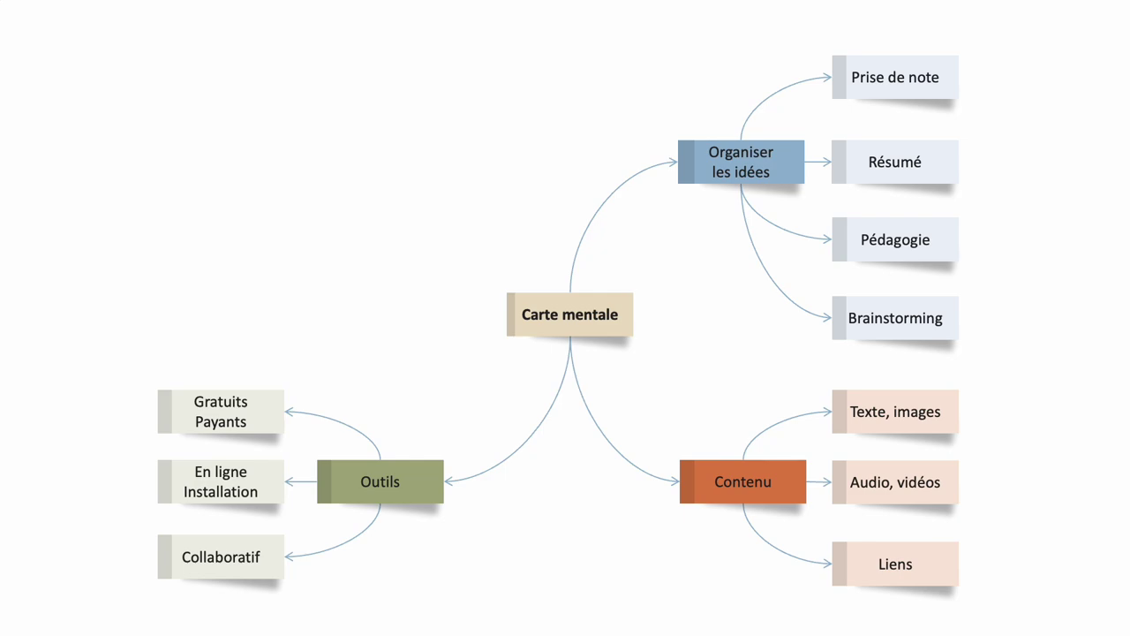
Reveal the PowerPoint branch, then its Simplicité and Partage sub-nodes, in the slide show.
{"action": "key", "text": "Right"}
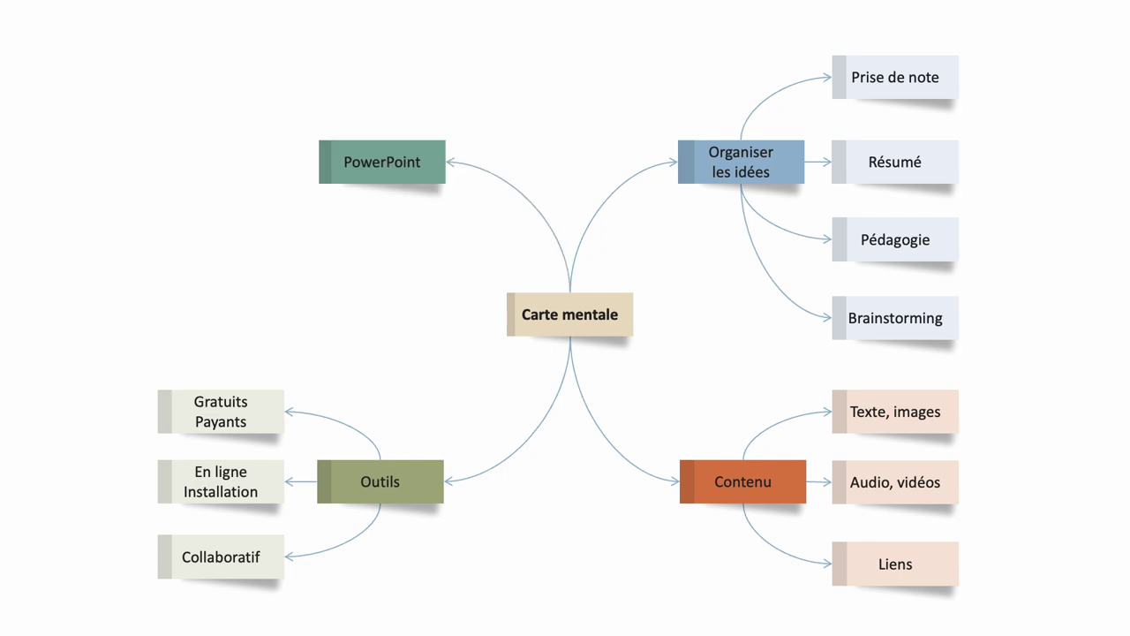
{"action": "key", "text": "Right"}
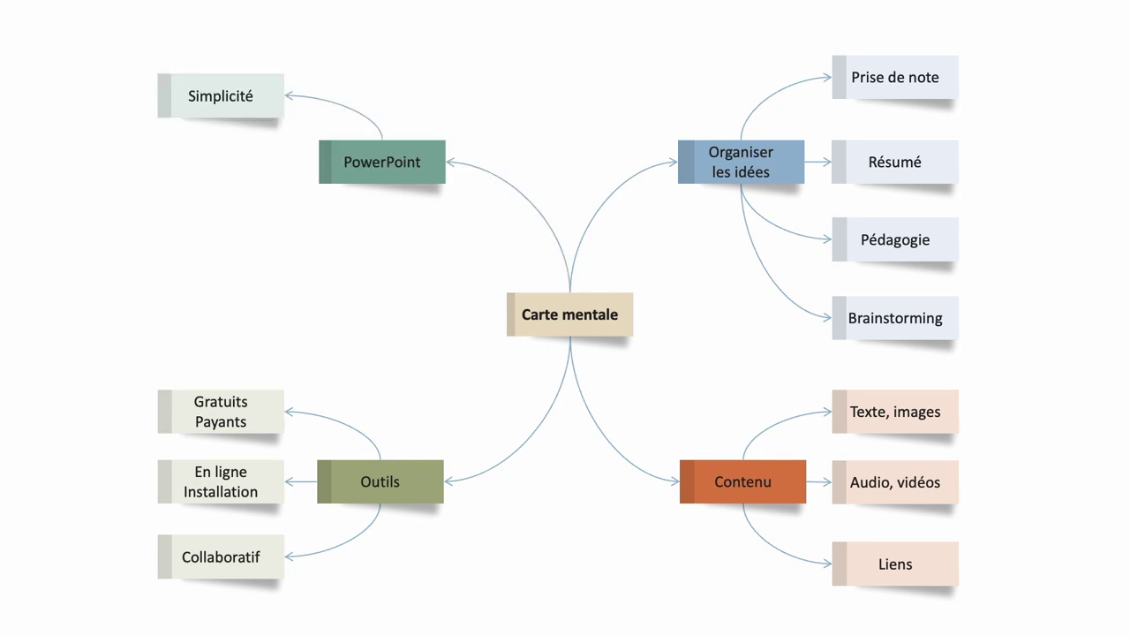
{"action": "key", "text": "Right"}
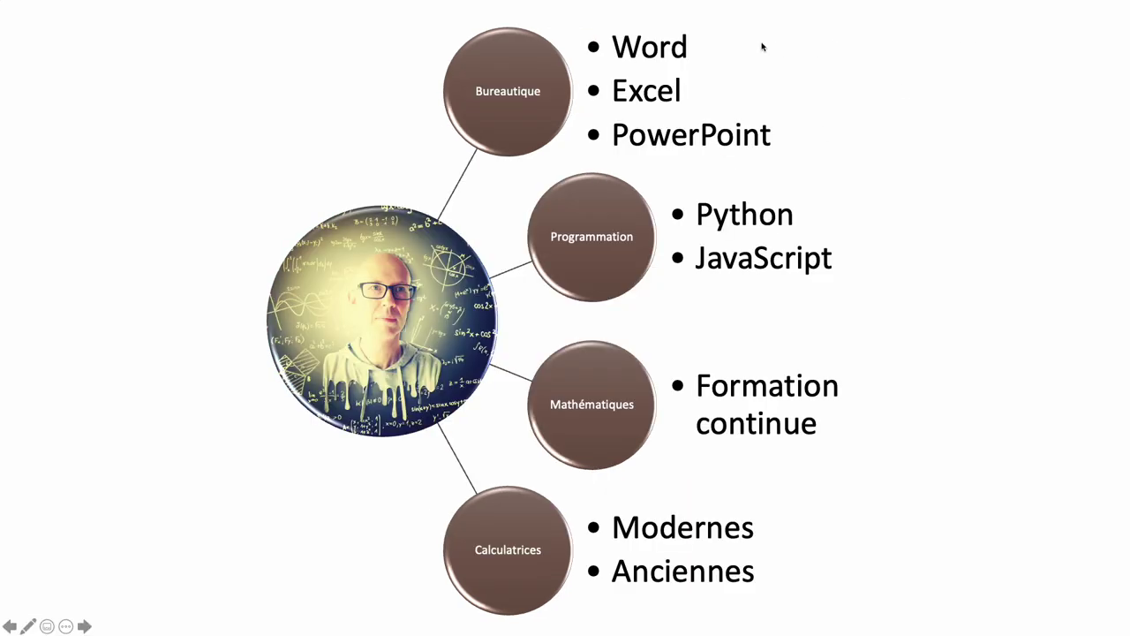
From the Ma chaîne YT map, follow the Word link, play its video, and come back.
{"action": "left_click", "coordinate": [807, 561]}
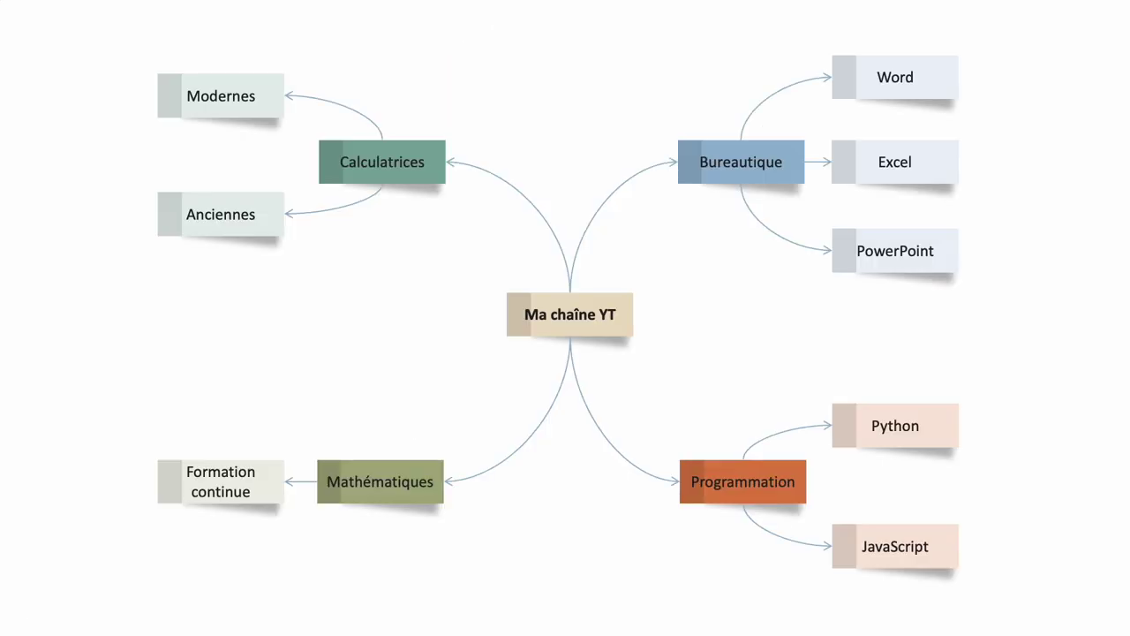
{"action": "left_click", "coordinate": [934, 79]}
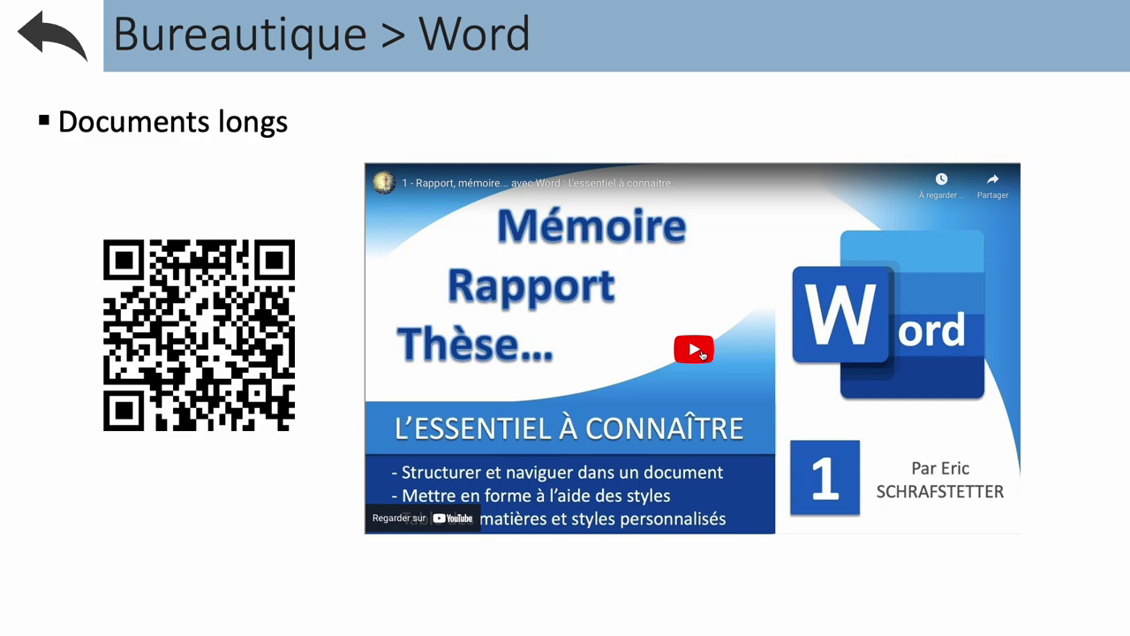
{"action": "left_click", "coordinate": [702, 353]}
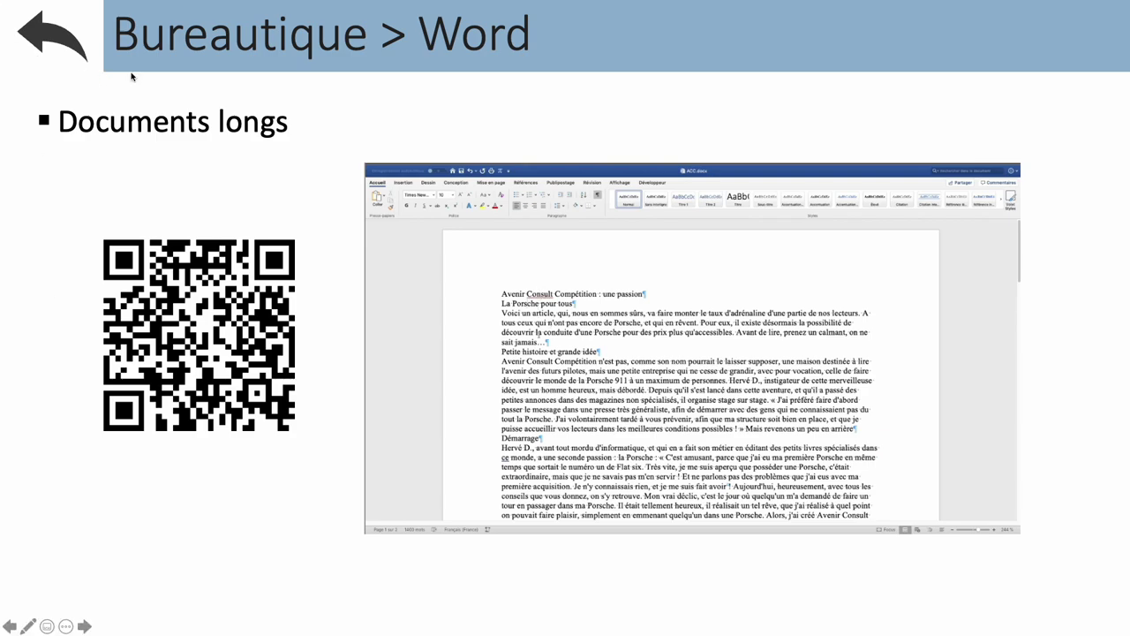
{"action": "left_click", "coordinate": [36, 40]}
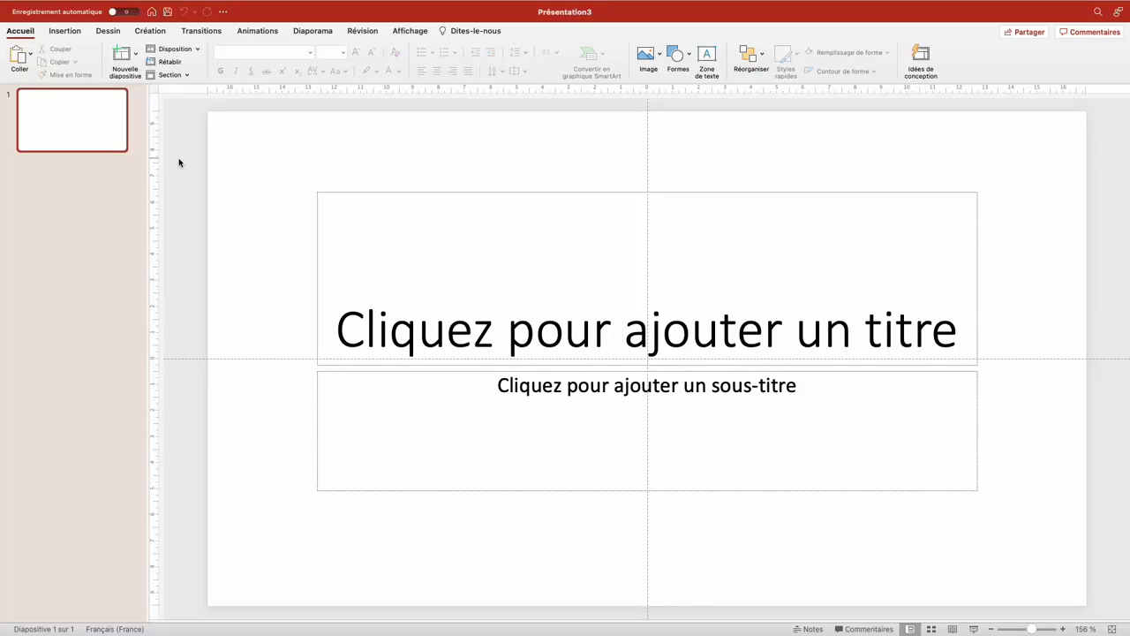
Give the slide the Vide layout and insert the radial cycle SmartArt from Relation.
{"action": "left_click", "coordinate": [167, 50]}
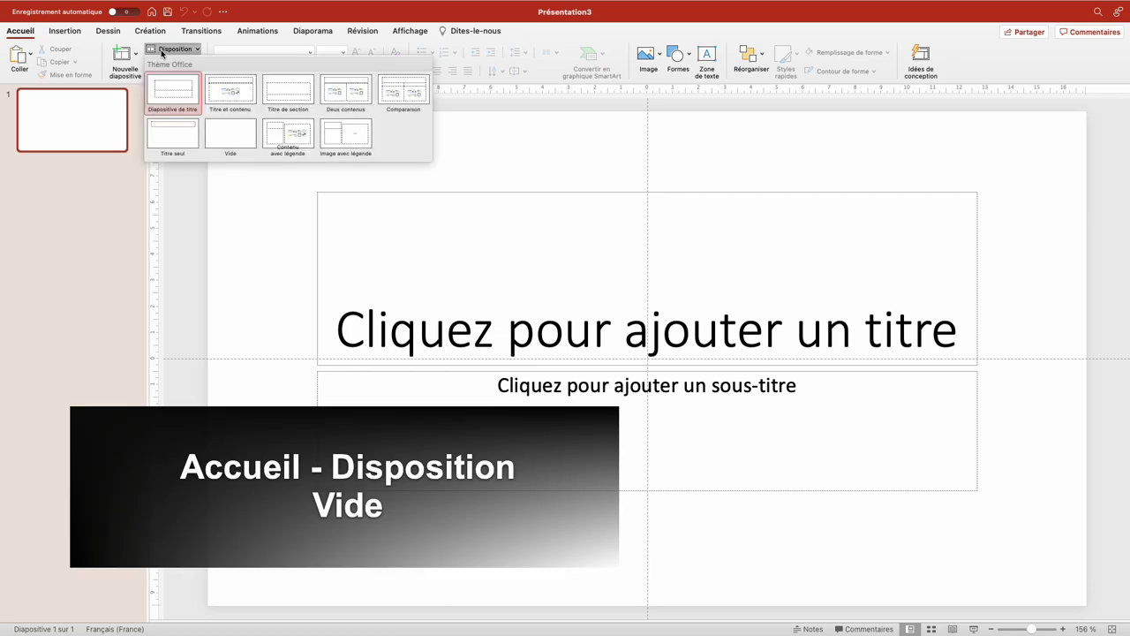
{"action": "left_click", "coordinate": [239, 145]}
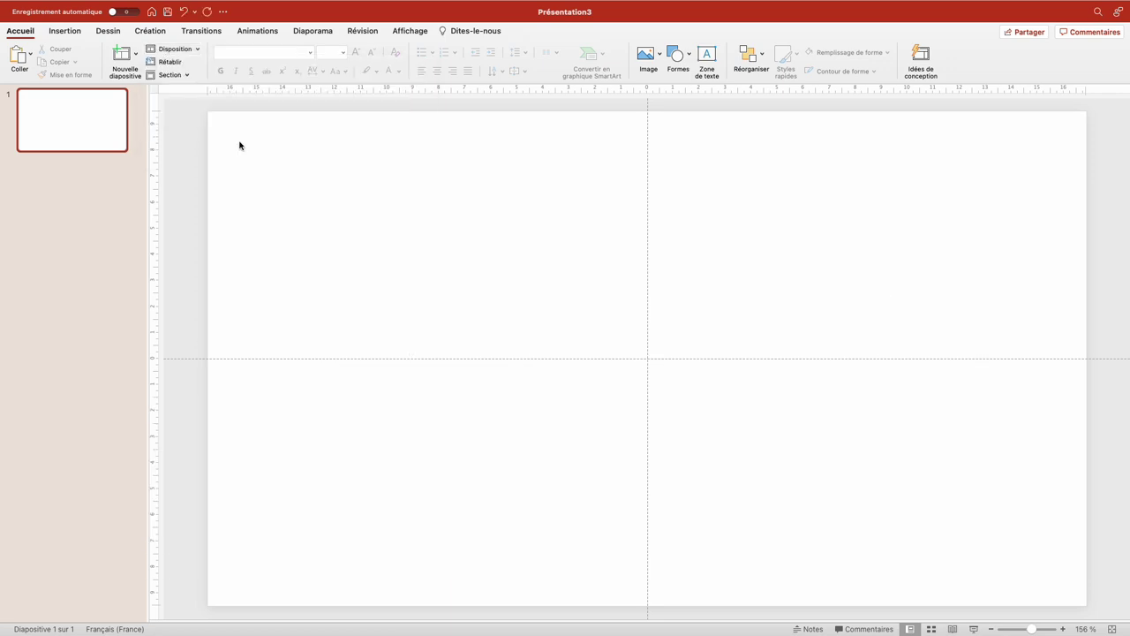
{"action": "left_click", "coordinate": [66, 33]}
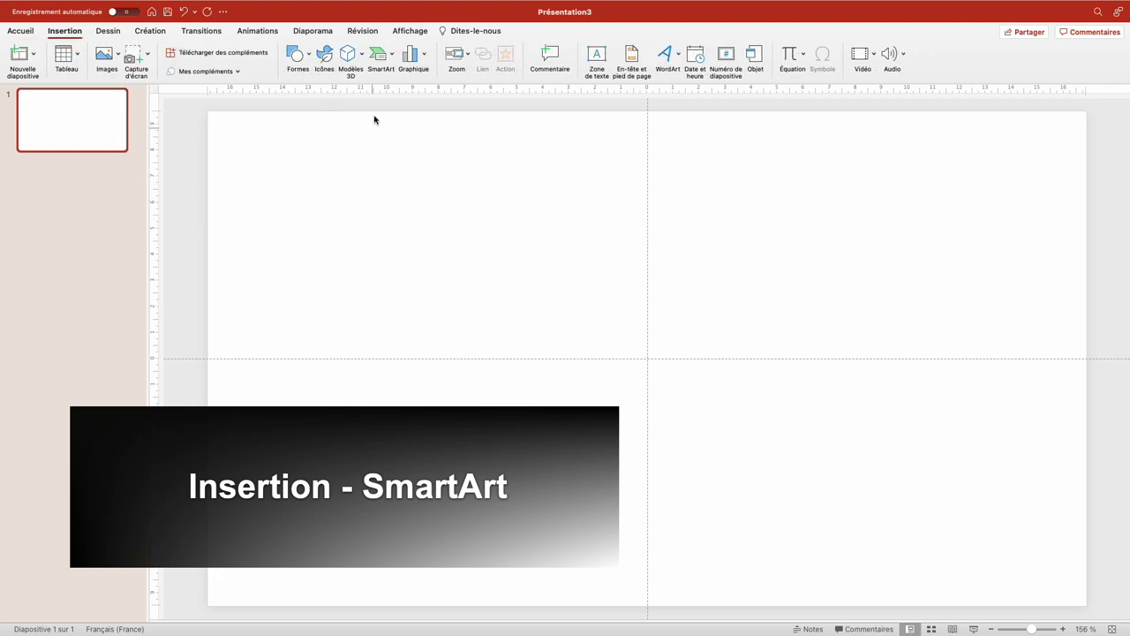
{"action": "left_click", "coordinate": [391, 57]}
{"action": "mouse_move", "coordinate": [407, 133]}
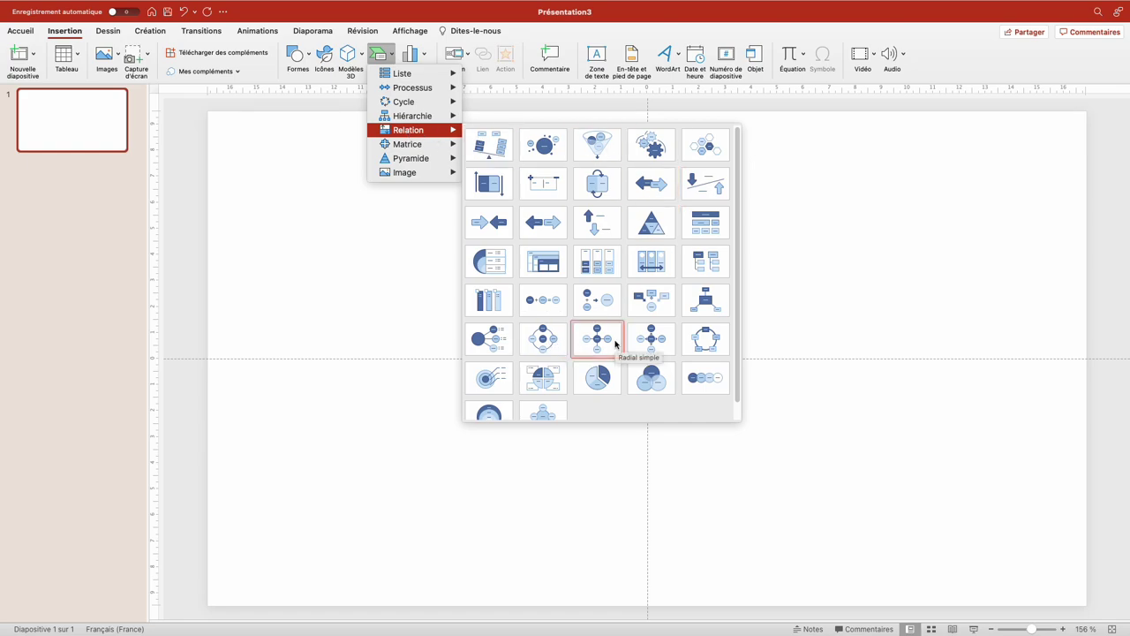
{"action": "left_click", "coordinate": [545, 345]}
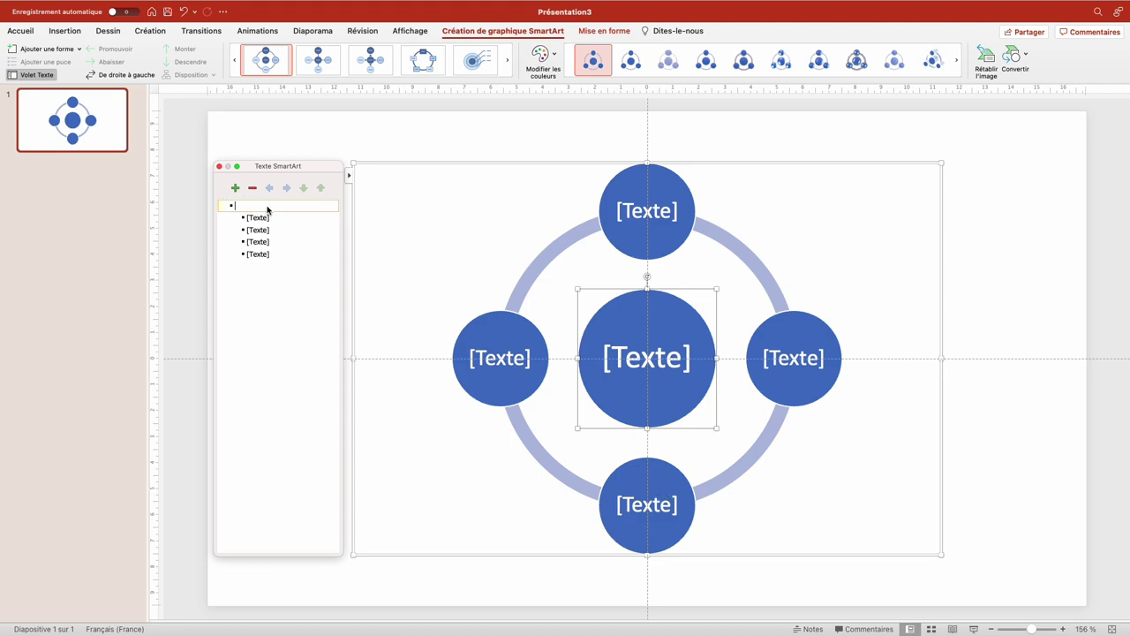
Enter 'Ma chaine YT' at the centre and Bureautique with sub-entries Word and Excel.
{"action": "type", "text": "Ma chaine YT"}
{"action": "left_click", "coordinate": [269, 218]}
{"action": "type", "text": "Bure"}
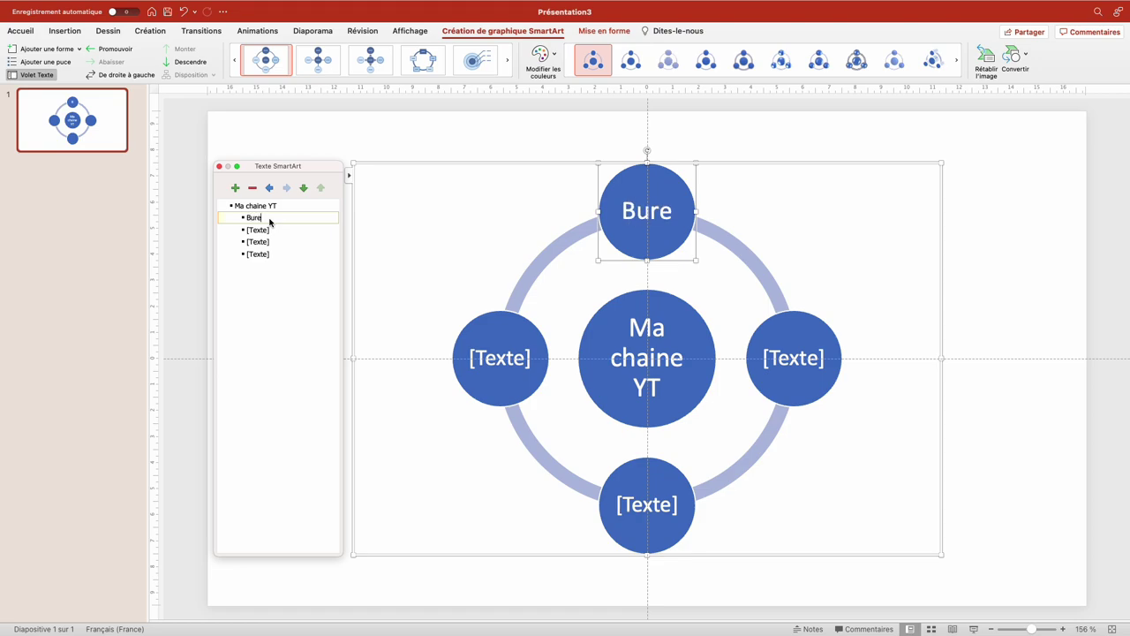
{"action": "type", "text": "autique"}
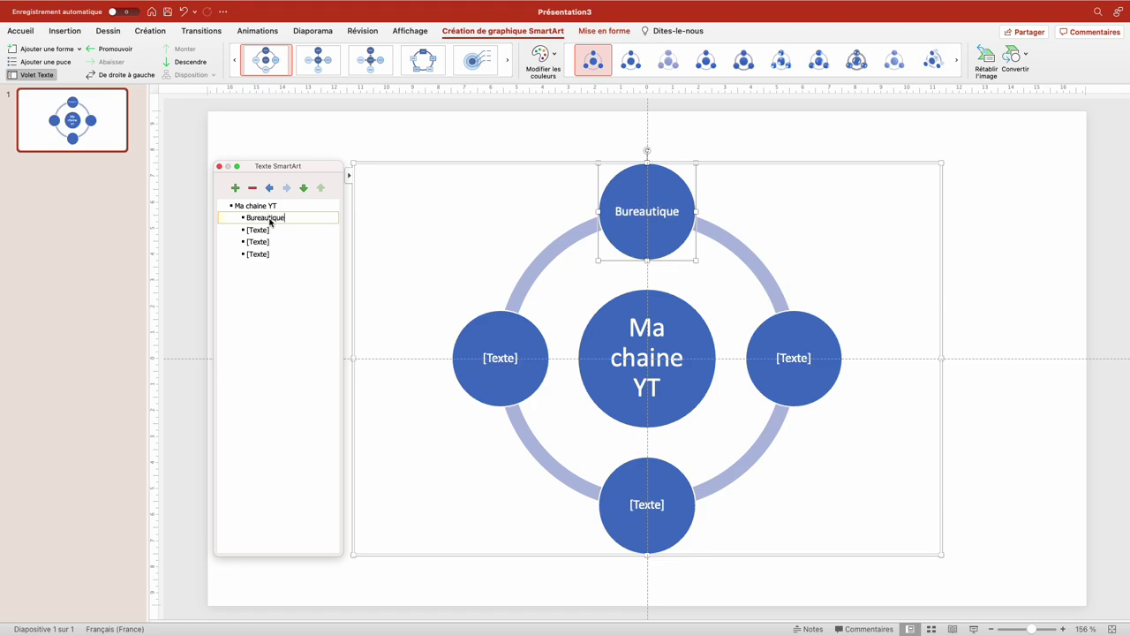
{"action": "key", "text": "Return"}
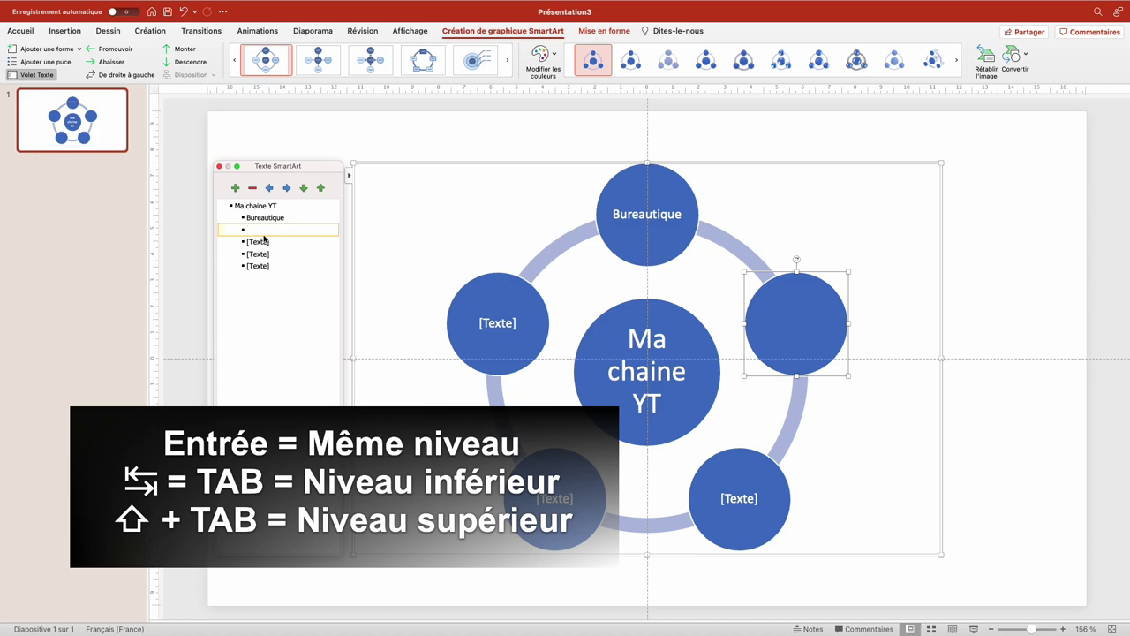
{"action": "key", "text": "Tab"}
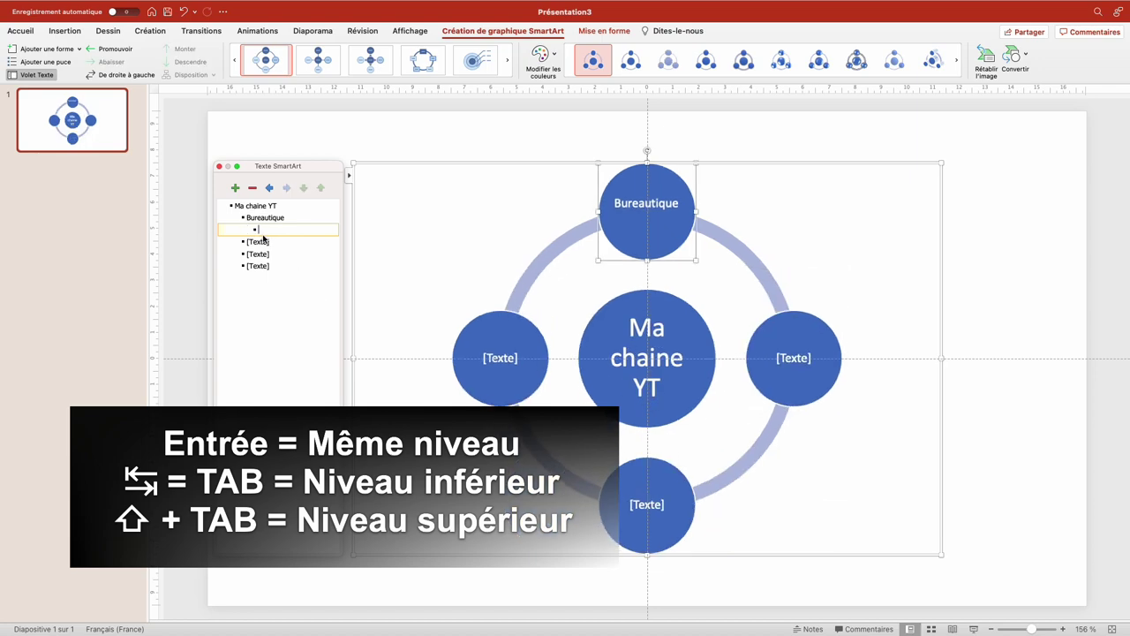
{"action": "type", "text": "Word"}
{"action": "key", "text": "Return"}
{"action": "type", "text": "Excel"}
Add Programmation as a main entry with sub-entries Python and JavaScript.
{"action": "key", "text": "Return"}
{"action": "key", "text": "shift+Tab"}
{"action": "type", "text": "Programmation"}
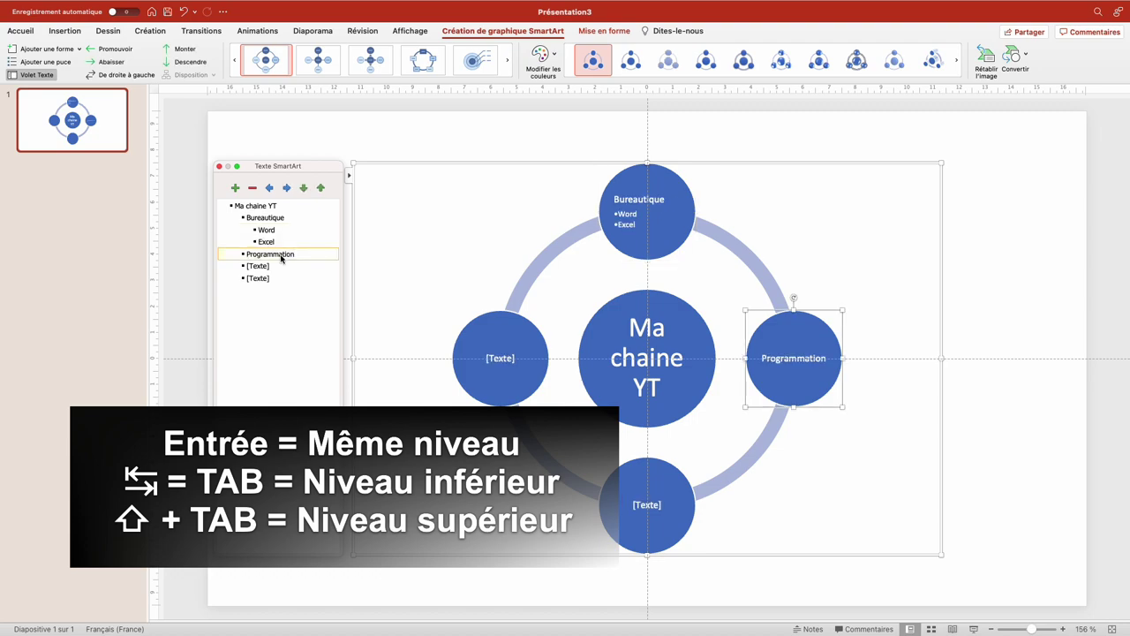
{"action": "key", "text": "Return"}
{"action": "key", "text": "Tab"}
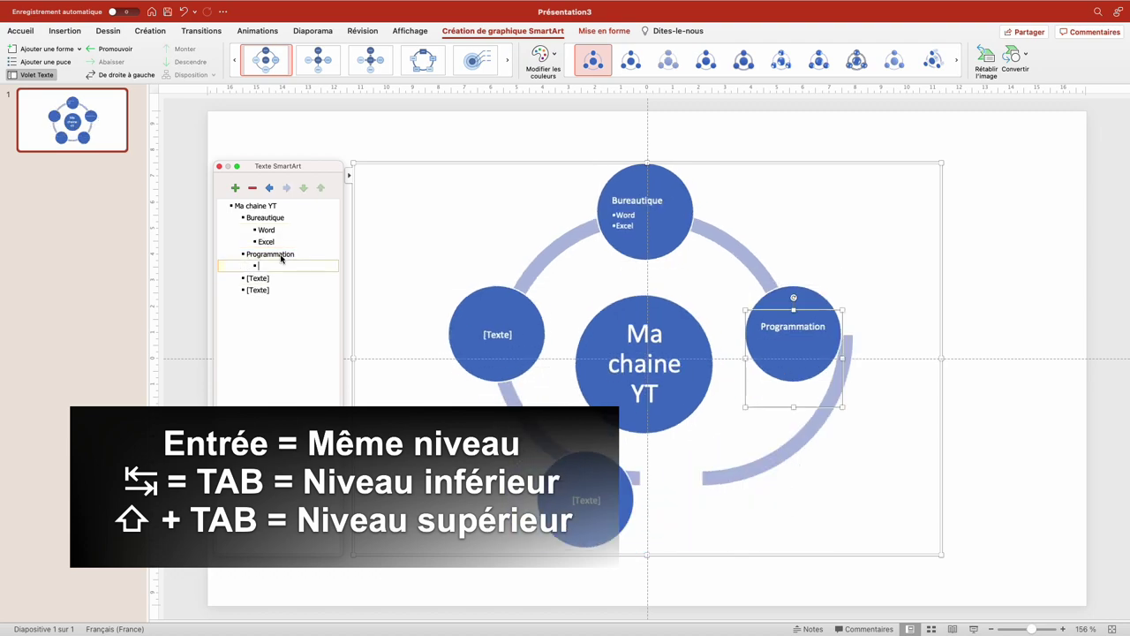
{"action": "type", "text": "Python"}
{"action": "key", "text": "Return"}
{"action": "type", "text": "JavaScript"}
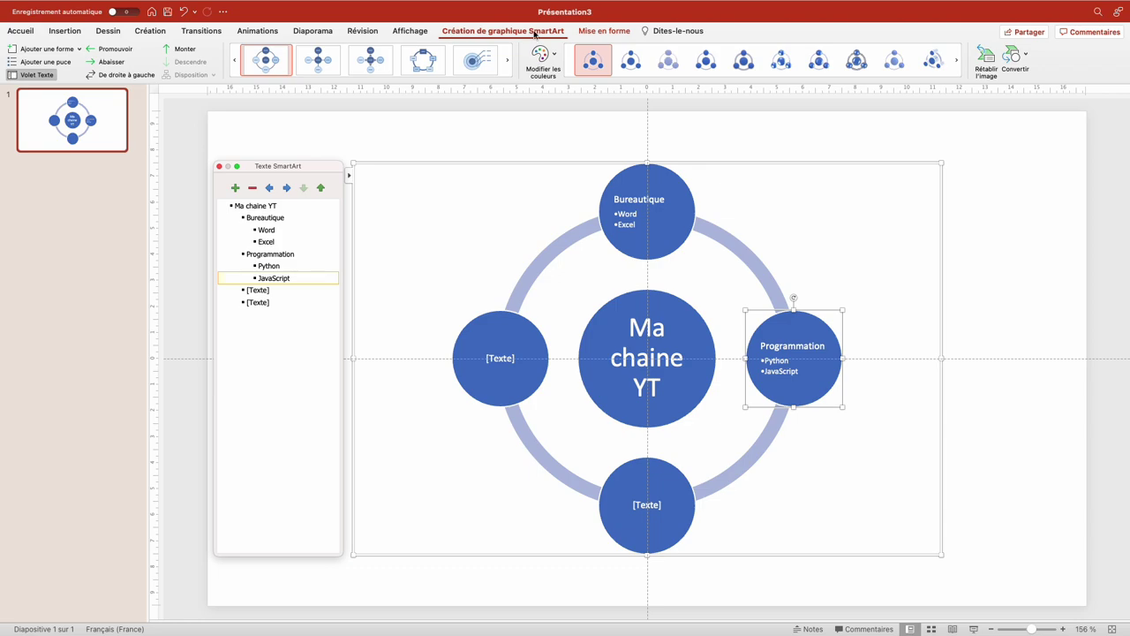
Switch the circle diagram to the radial arrows layout with a Coloré colour scheme and gradient 3D style.
{"action": "left_click", "coordinate": [371, 80]}
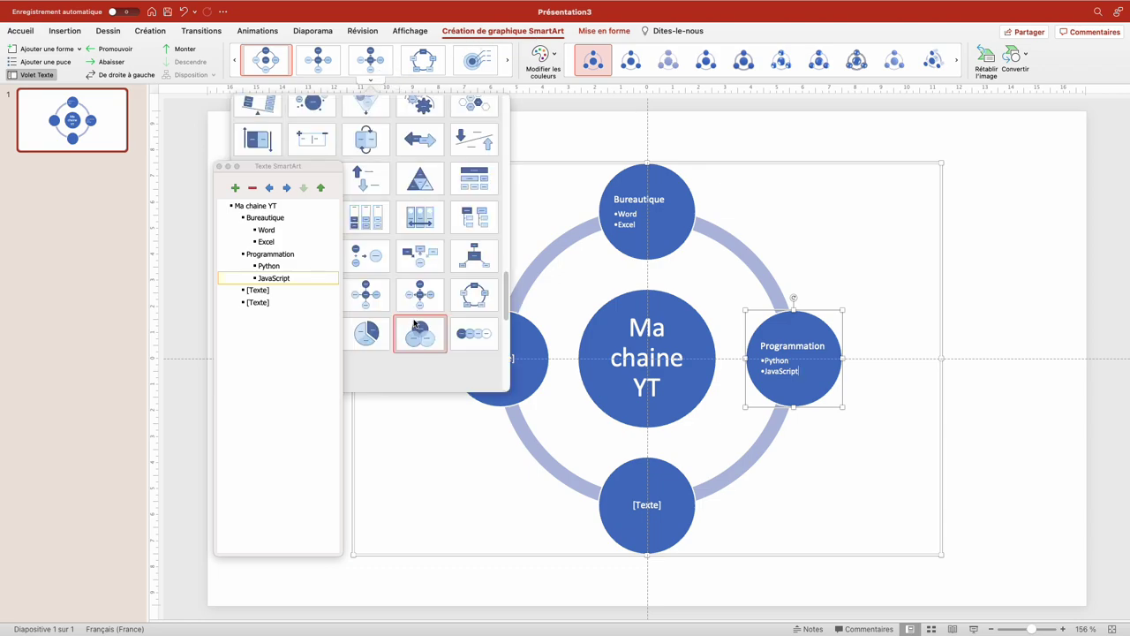
{"action": "left_click", "coordinate": [421, 301]}
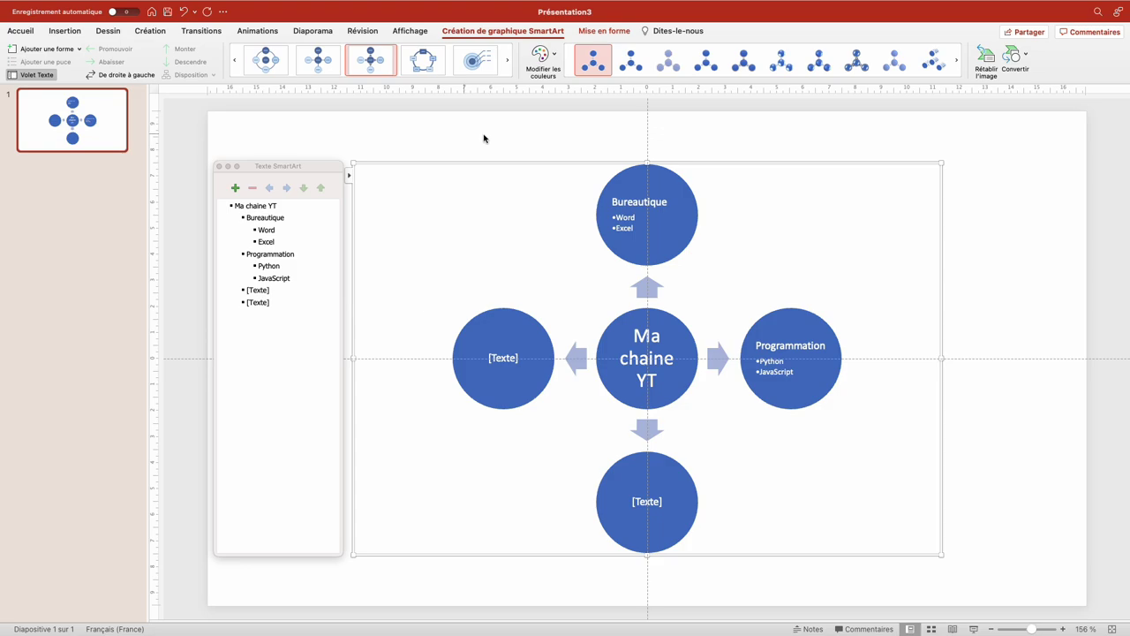
{"action": "left_click", "coordinate": [553, 59]}
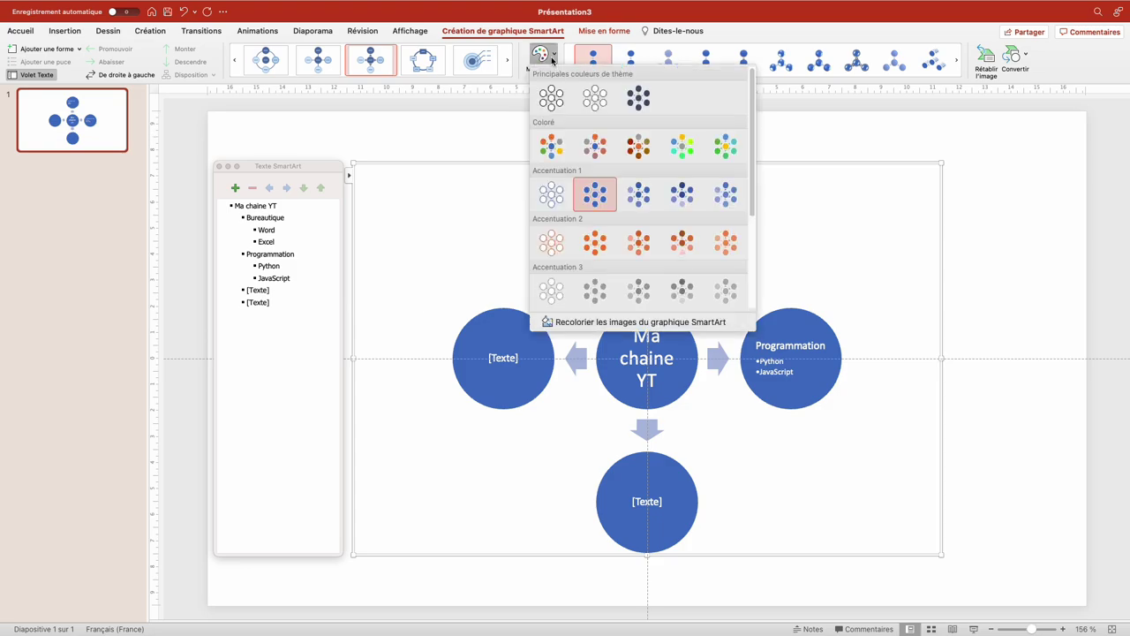
{"action": "left_click", "coordinate": [603, 153]}
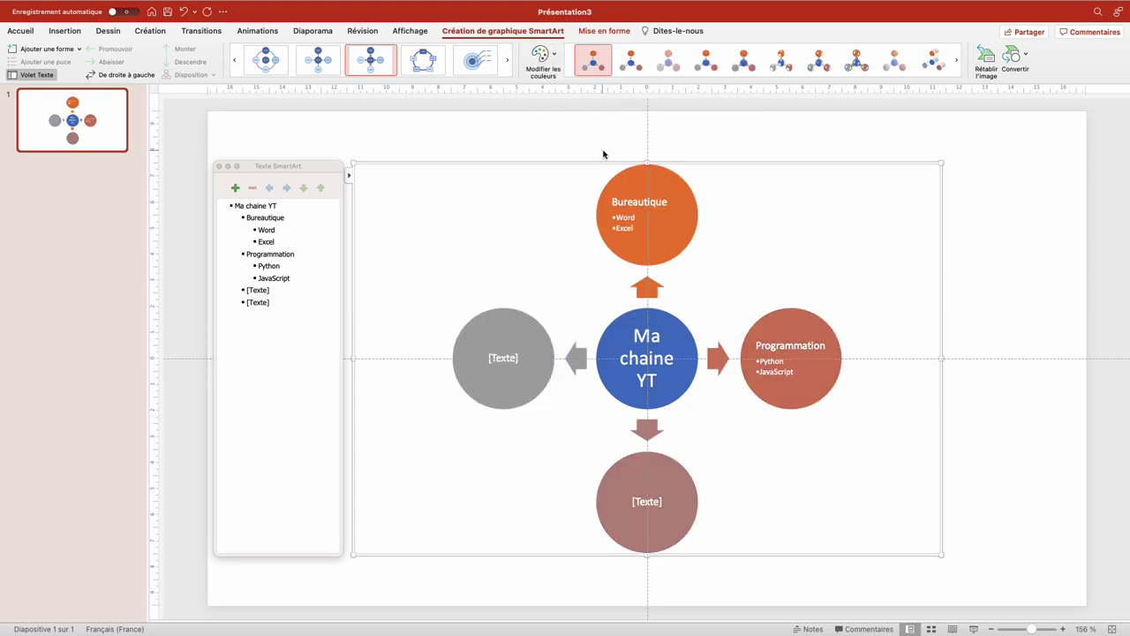
{"action": "left_click", "coordinate": [706, 62]}
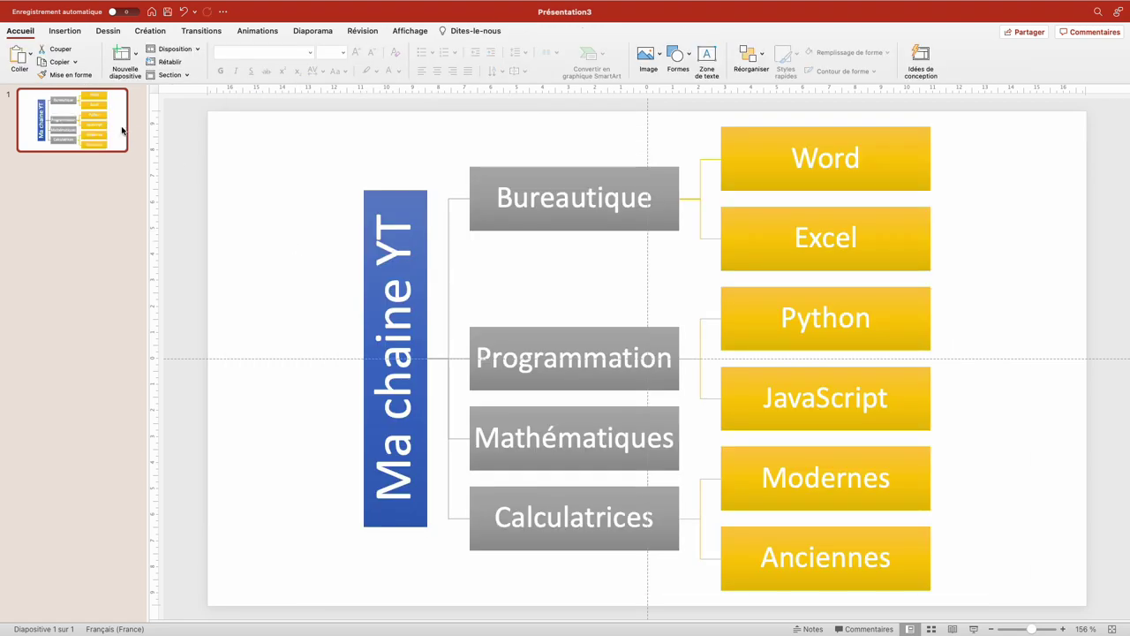
Add a Titre et contenu slide, then open the Masque des diapositives view.
{"action": "left_click", "coordinate": [136, 56]}
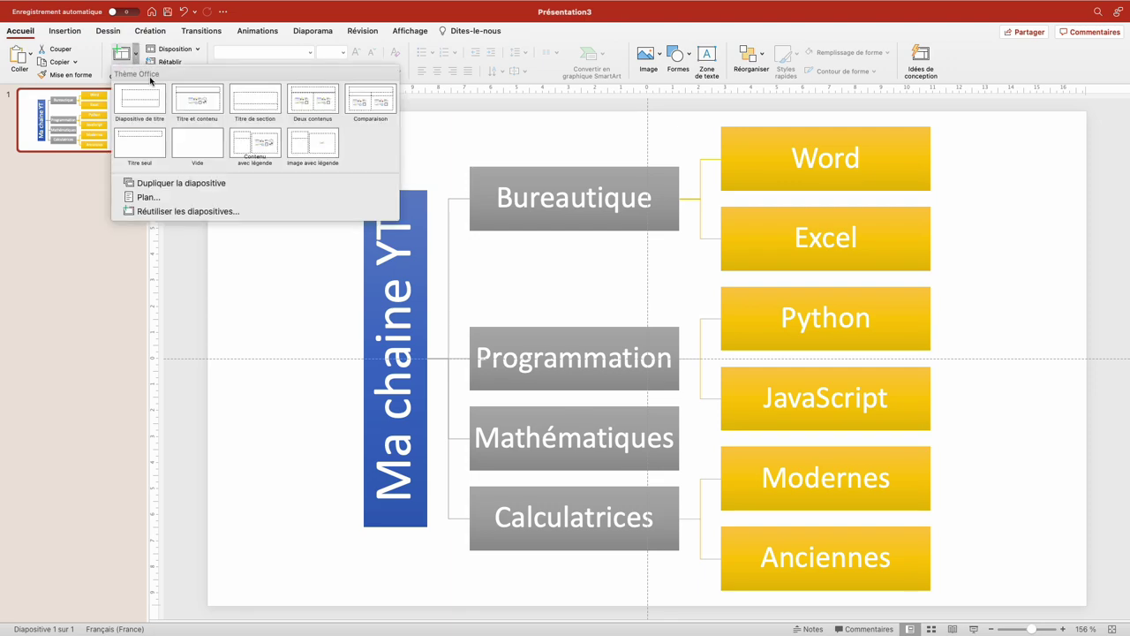
{"action": "left_click", "coordinate": [202, 108]}
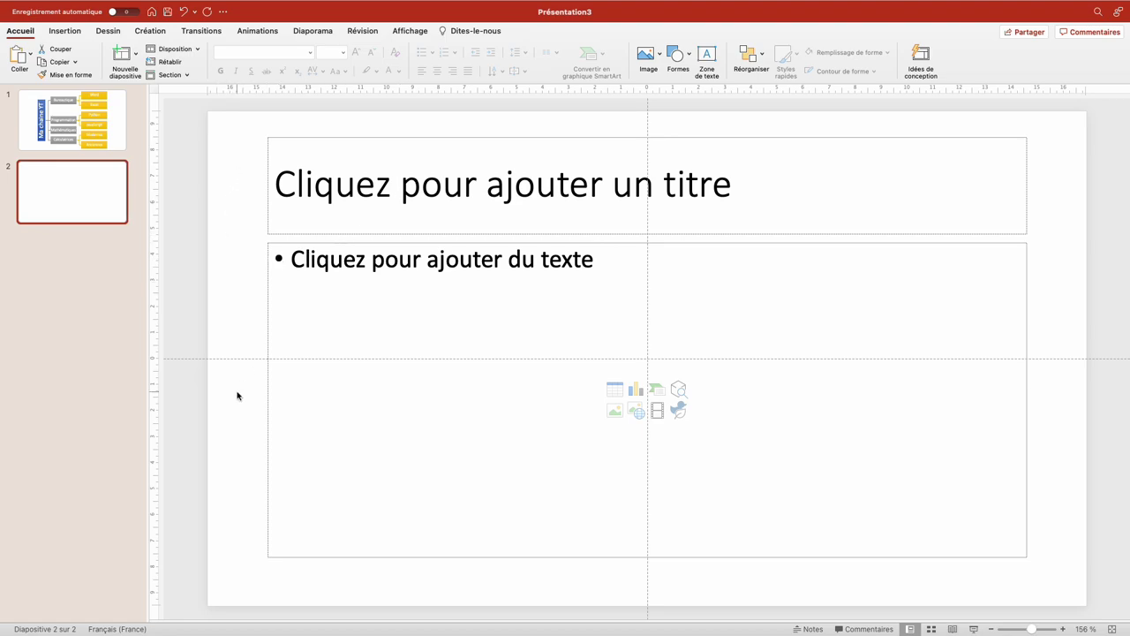
{"action": "left_click", "coordinate": [414, 31]}
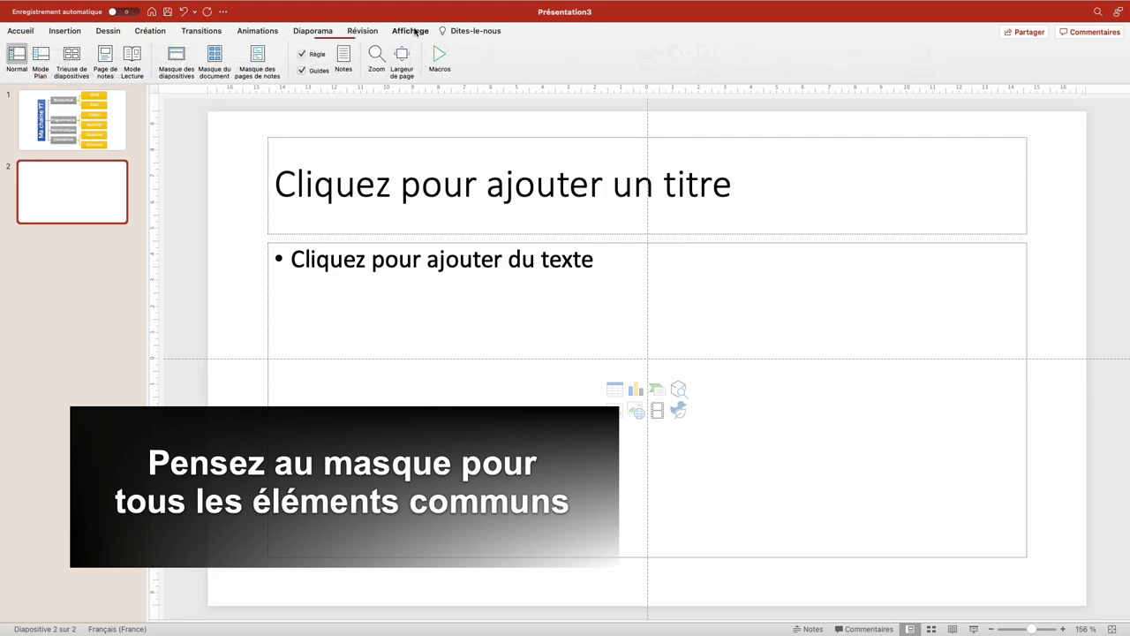
{"action": "left_click", "coordinate": [175, 62]}
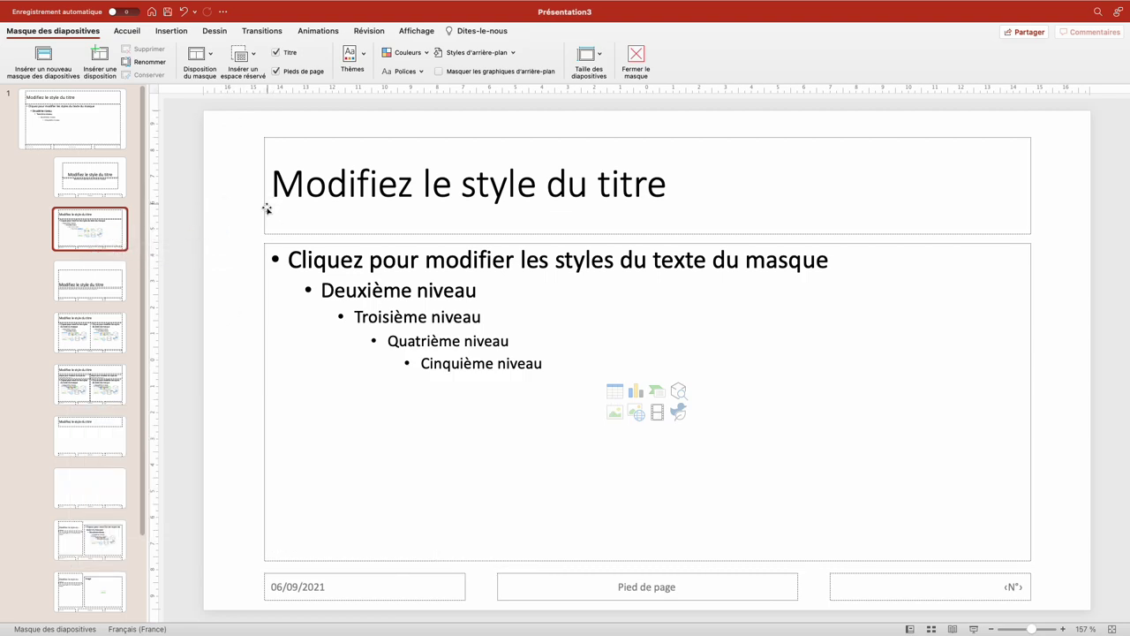
Move the master title to the top, widen it, and make it 36 pt, centred and blue.
{"action": "left_click_drag", "start_coordinate": [266, 209], "coordinate": [239, 194]}
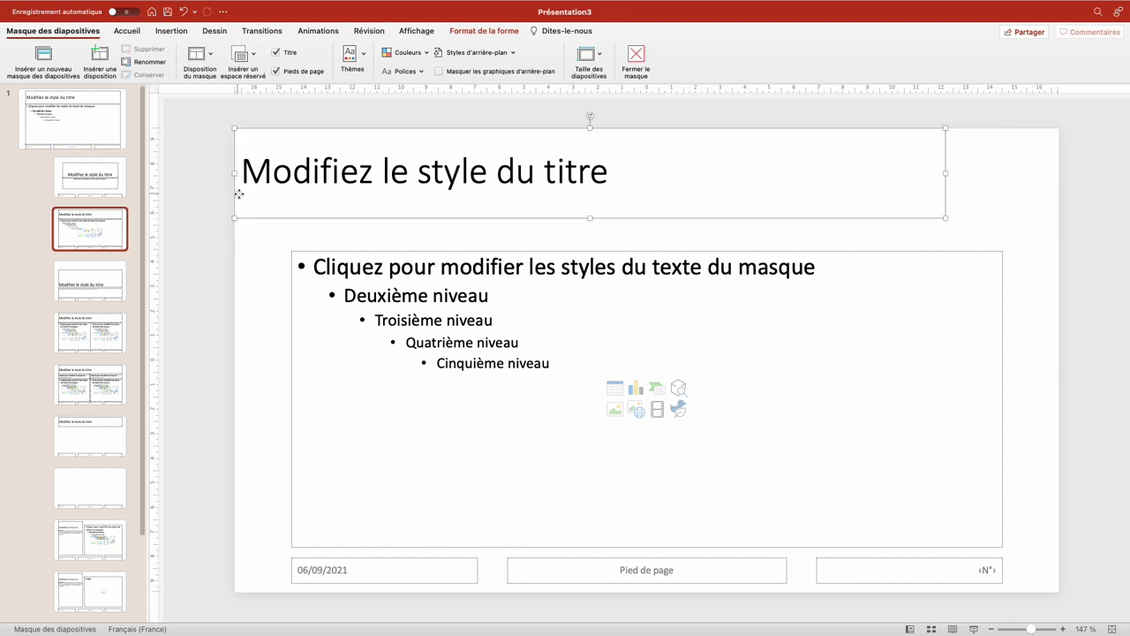
{"action": "left_click_drag", "start_coordinate": [946, 218], "coordinate": [1059, 174]}
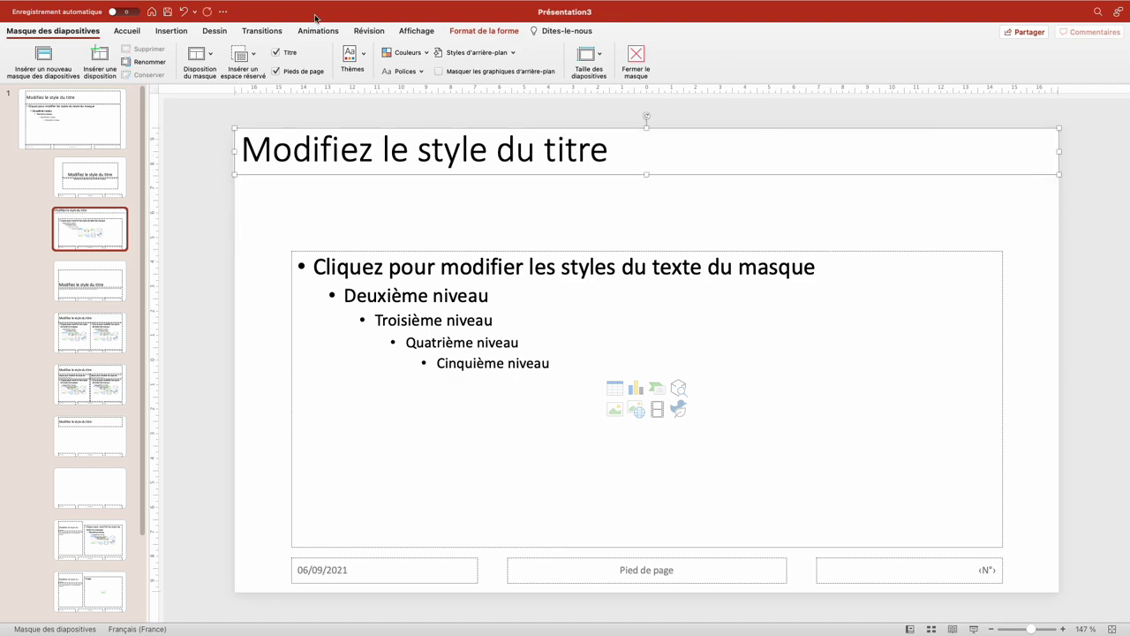
{"action": "left_click", "coordinate": [128, 37]}
{"action": "left_click", "coordinate": [379, 53]}
{"action": "left_click", "coordinate": [379, 53]}
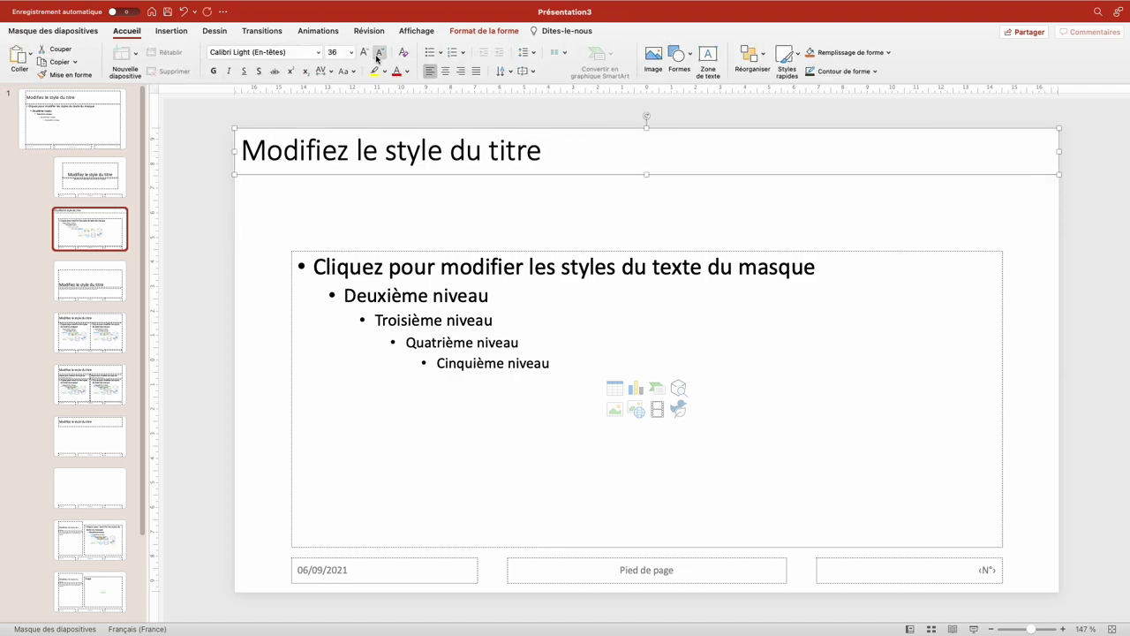
{"action": "left_click", "coordinate": [445, 70]}
{"action": "left_click", "coordinate": [396, 70]}
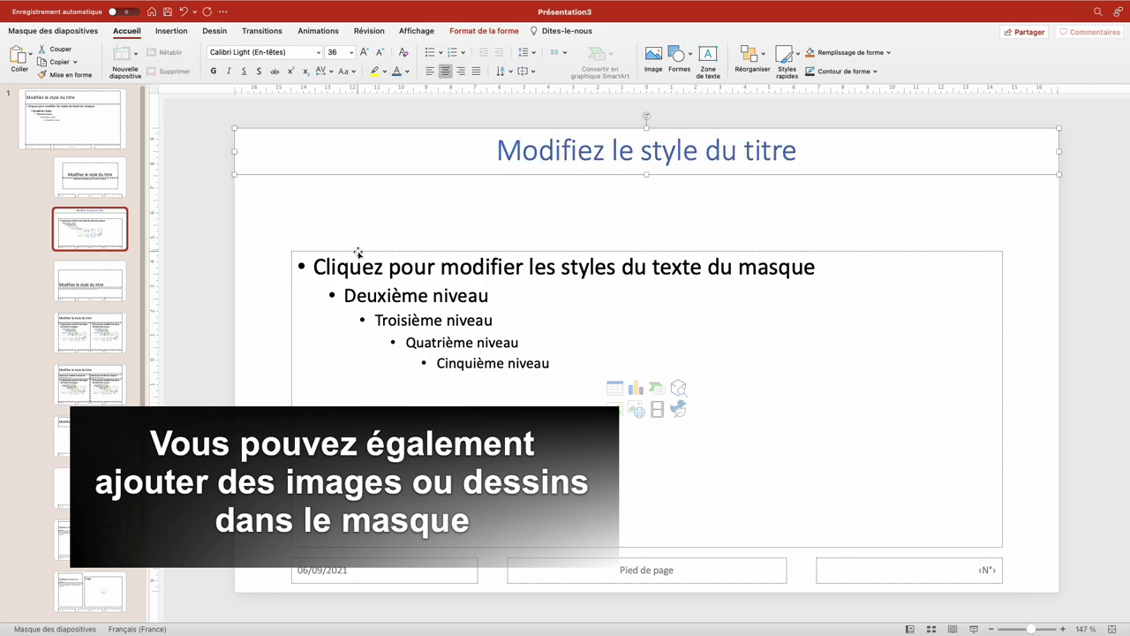
Enlarge the body placeholder and give it square first-level and arrow second-level bullets.
{"action": "left_click_drag", "start_coordinate": [358, 253], "coordinate": [322, 194]}
{"action": "left_click_drag", "start_coordinate": [967, 487], "coordinate": [1026, 554]}
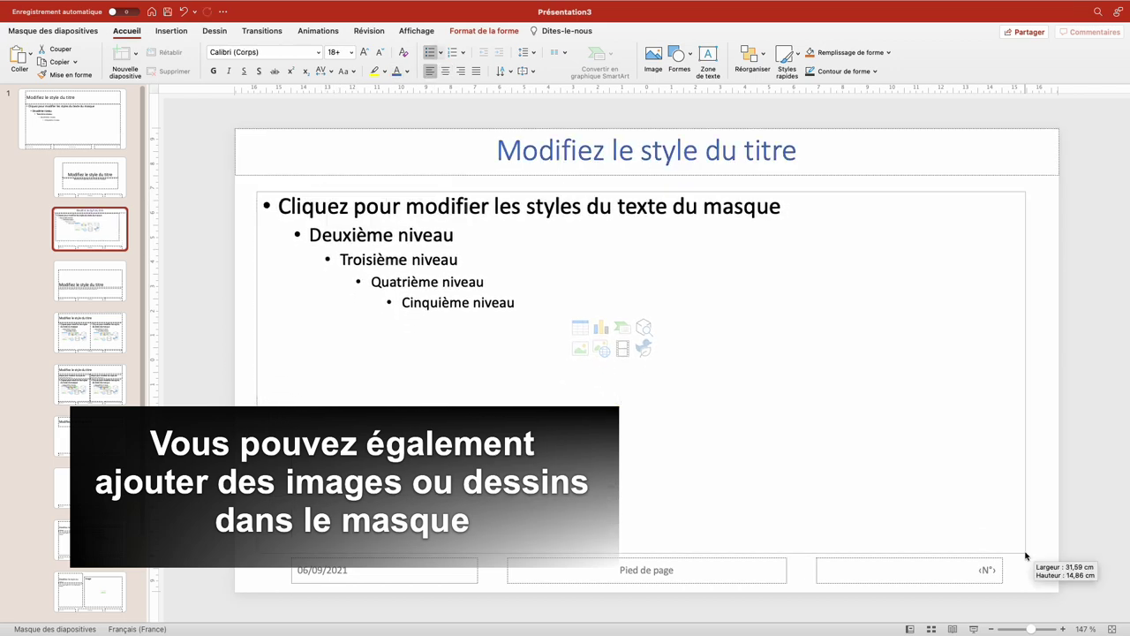
{"action": "left_click", "coordinate": [277, 206]}
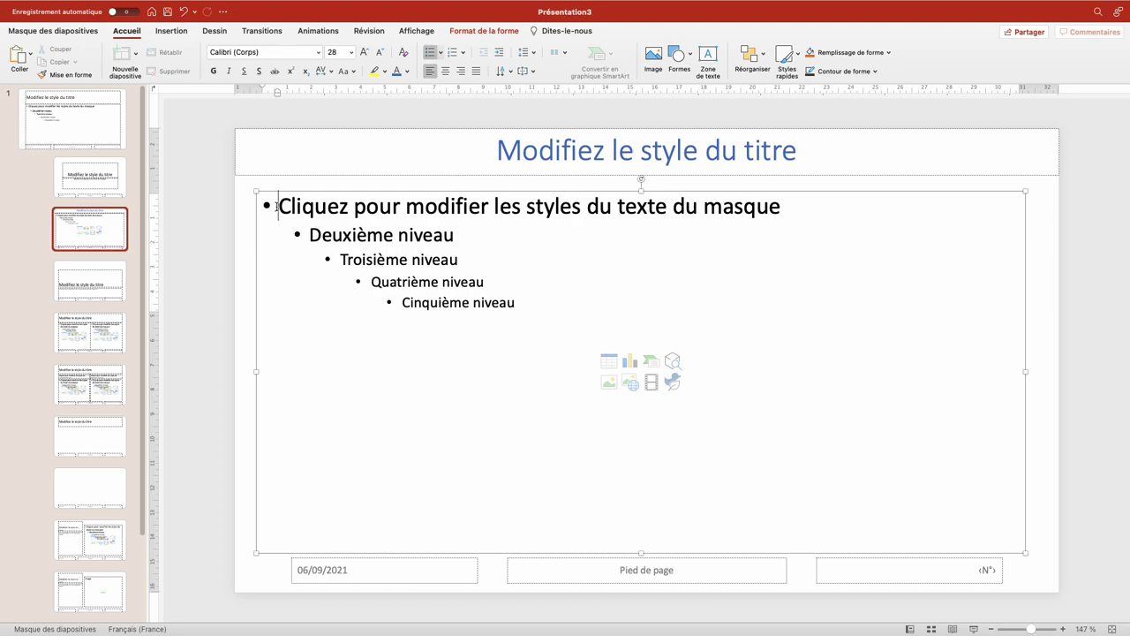
{"action": "left_click", "coordinate": [439, 52]}
{"action": "left_click", "coordinate": [608, 92]}
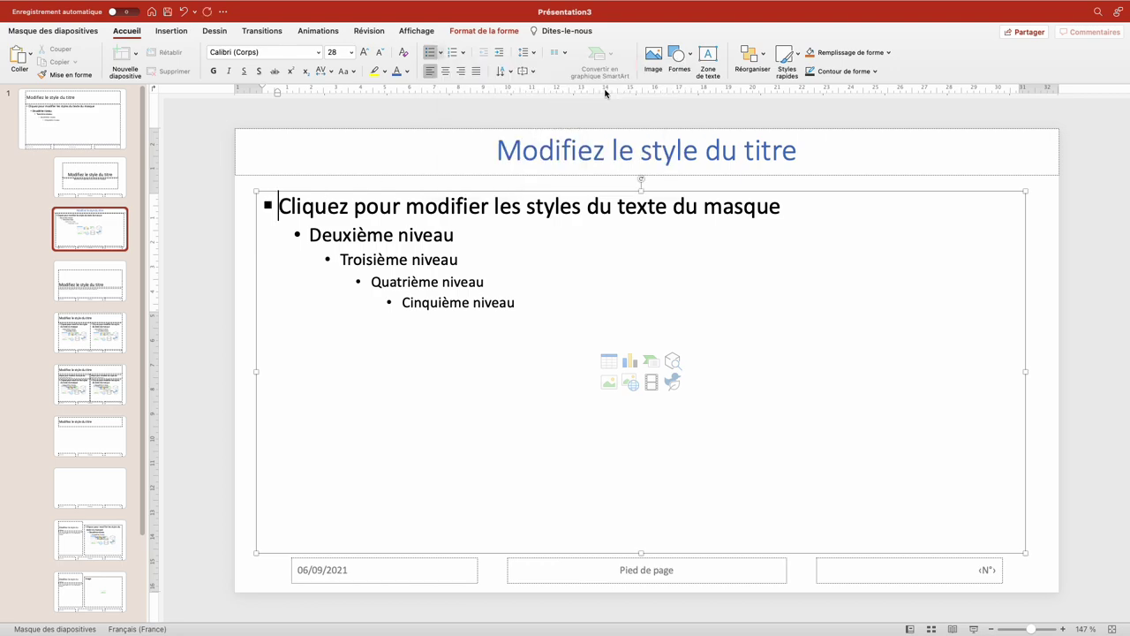
{"action": "left_click", "coordinate": [310, 235]}
{"action": "left_click", "coordinate": [441, 53]}
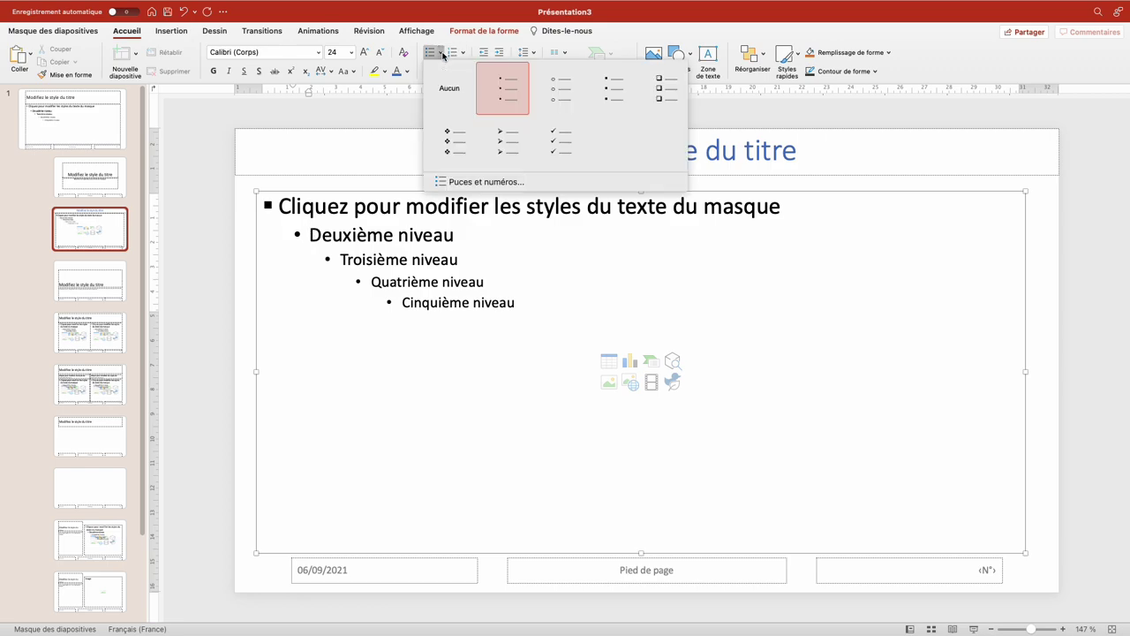
{"action": "left_click", "coordinate": [507, 143]}
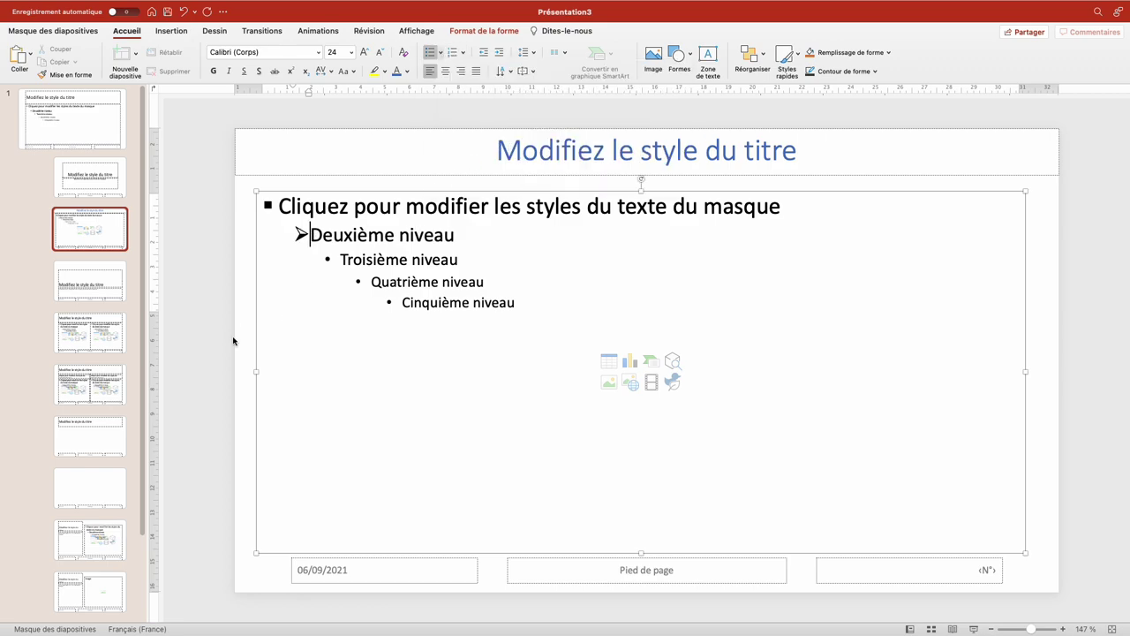
{"action": "left_click", "coordinate": [233, 340]}
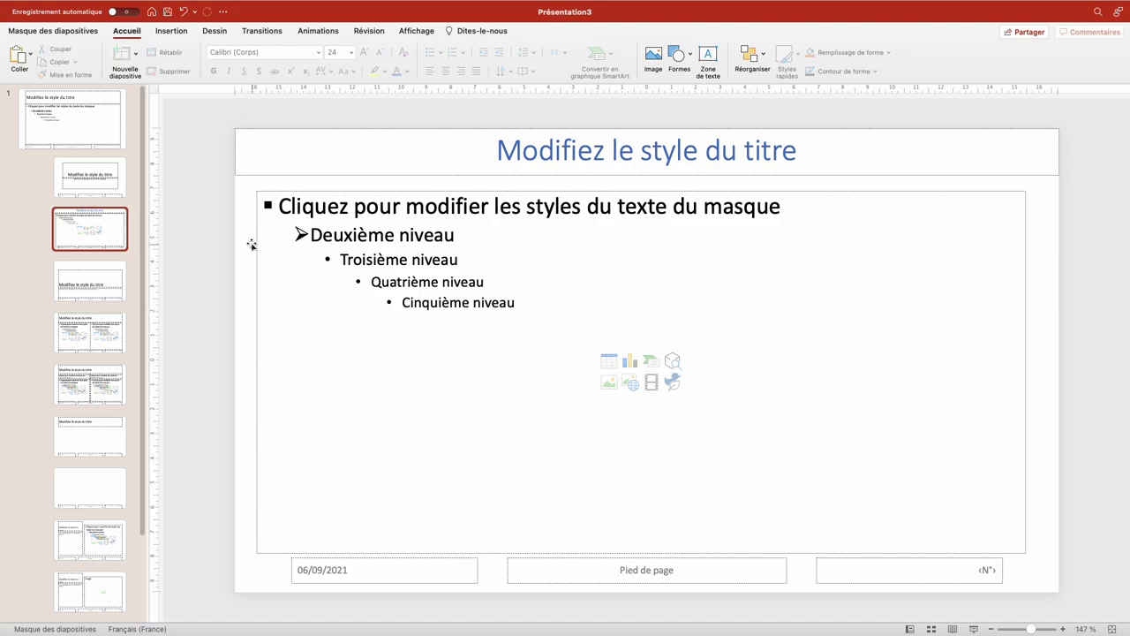
Set the master background to light grey, then close the slide master.
{"action": "right_click", "coordinate": [239, 234]}
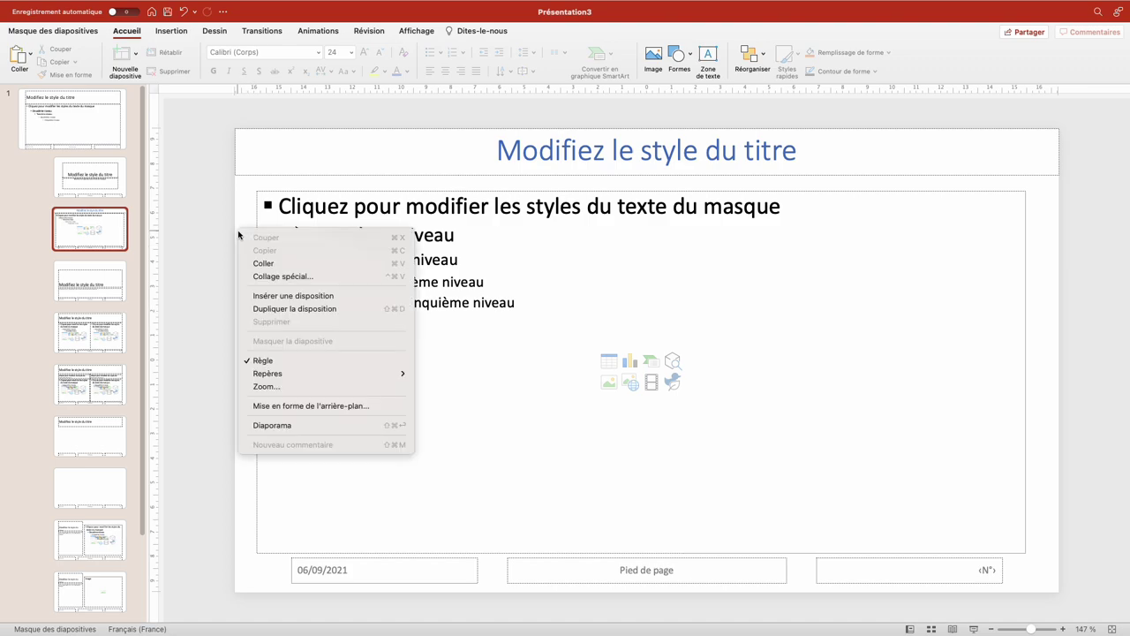
{"action": "left_click", "coordinate": [283, 406]}
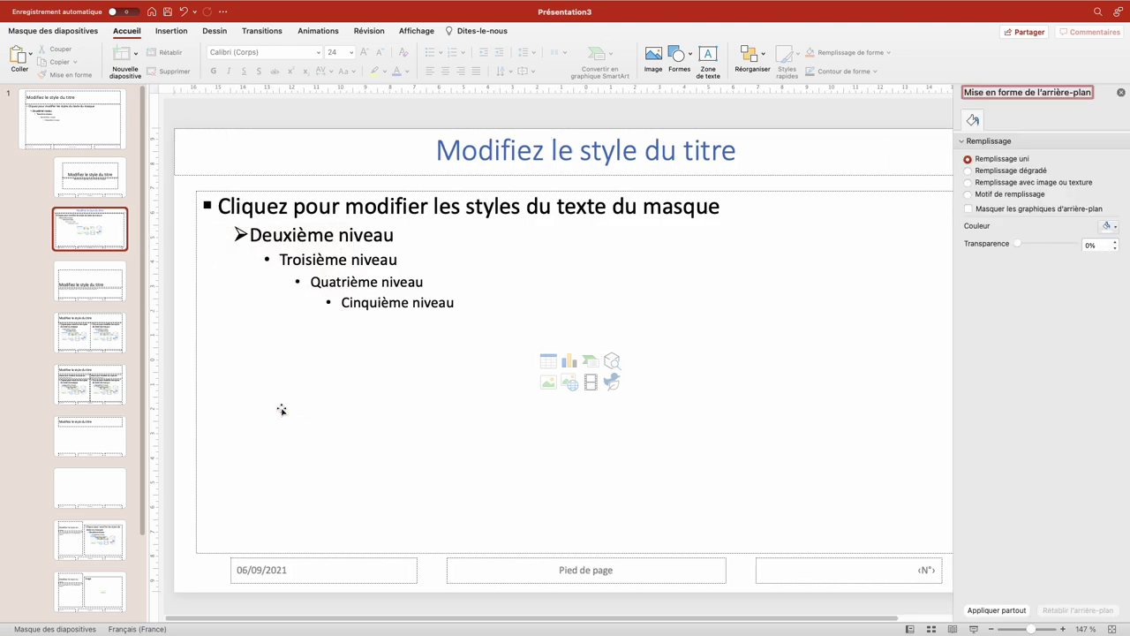
{"action": "left_click", "coordinate": [1114, 227]}
{"action": "left_click", "coordinate": [1046, 285]}
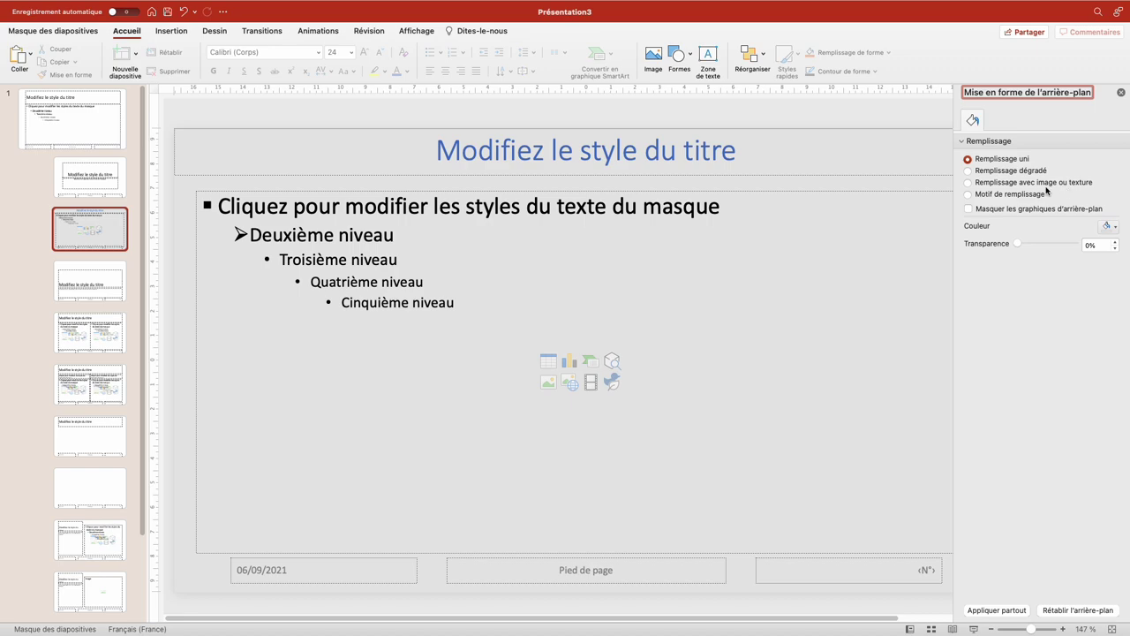
{"action": "left_click", "coordinate": [53, 31]}
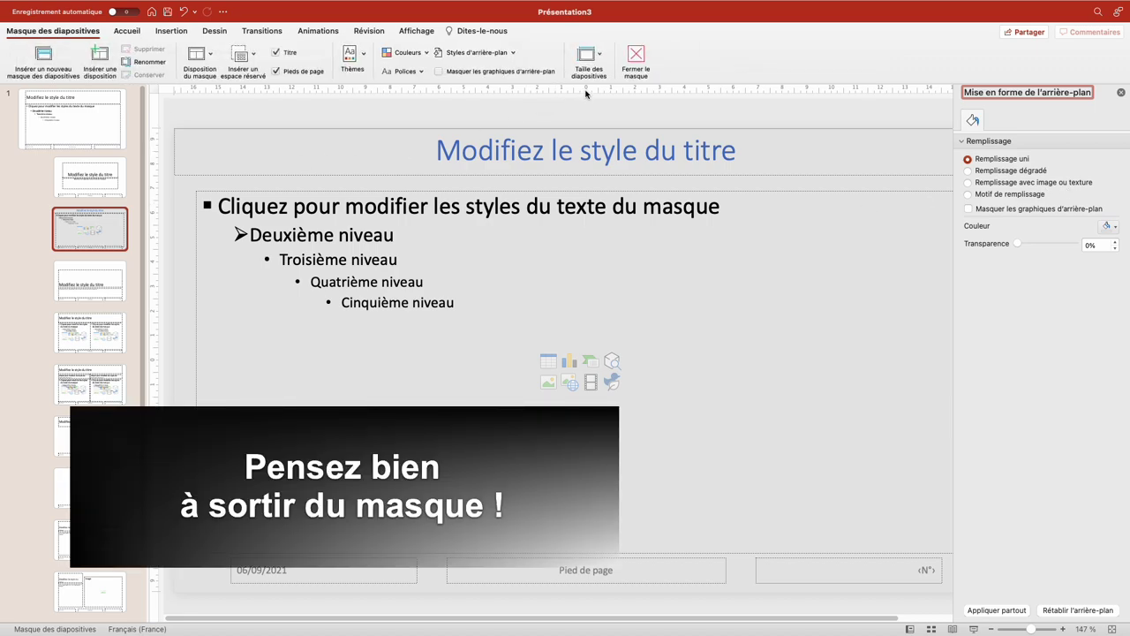
{"action": "left_click", "coordinate": [636, 60]}
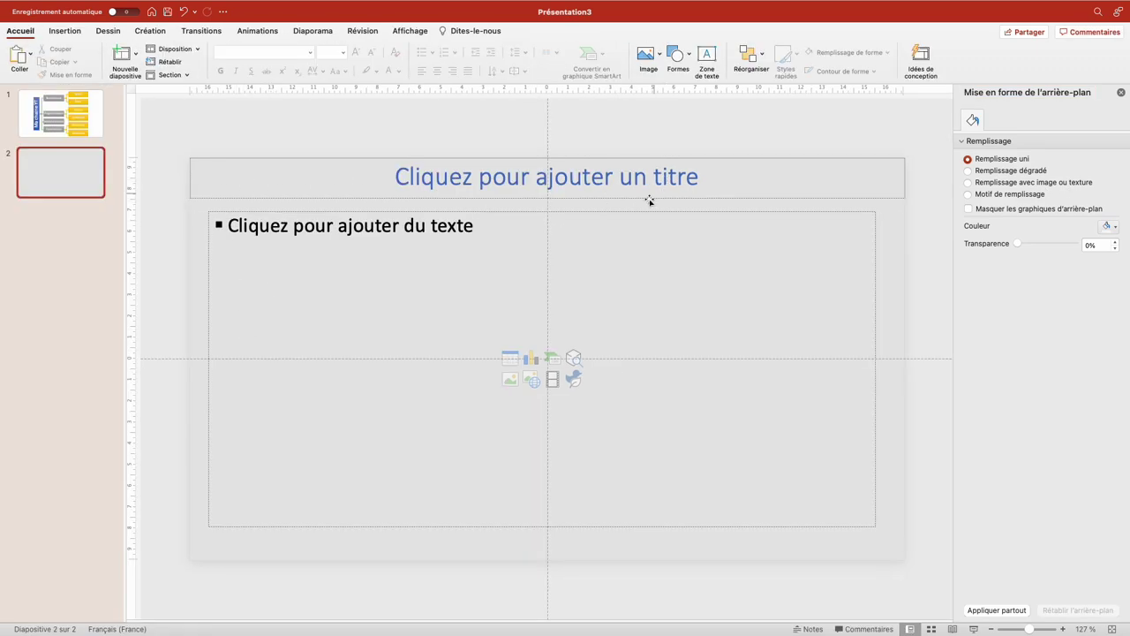
Title slide 2 'Word' with bullet 'Documents longs' and sub-bullets 'Titres' and 'Table des matières'.
{"action": "left_click", "coordinate": [503, 176]}
{"action": "type", "text": "Word"}
{"action": "left_click", "coordinate": [361, 220]}
{"action": "type", "text": "Documents longs"}
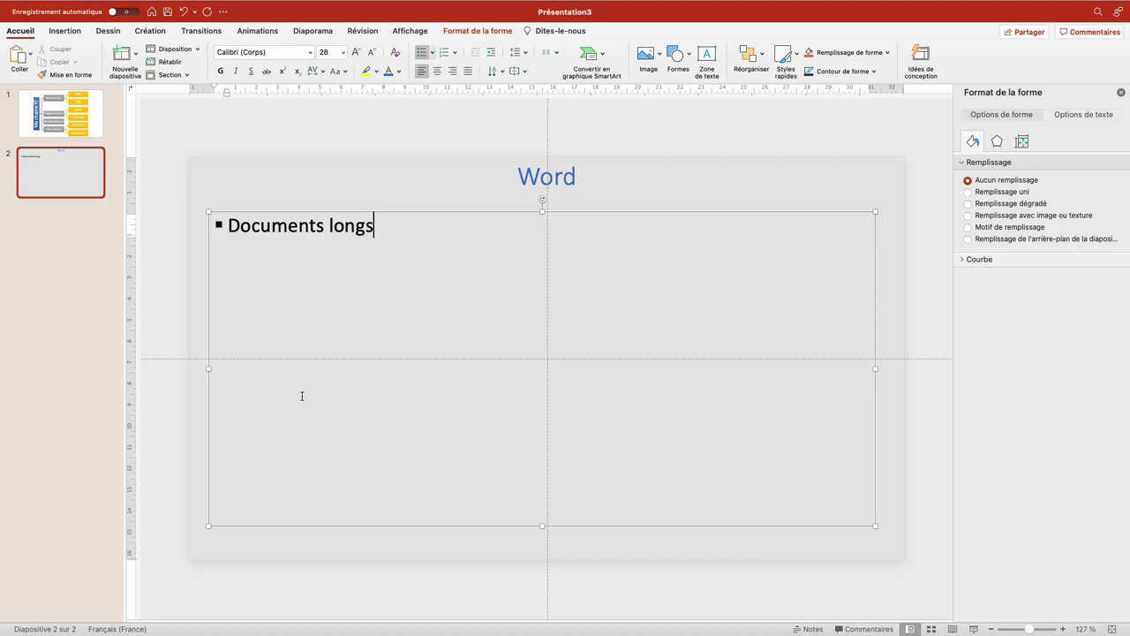
{"action": "key", "text": "Return"}
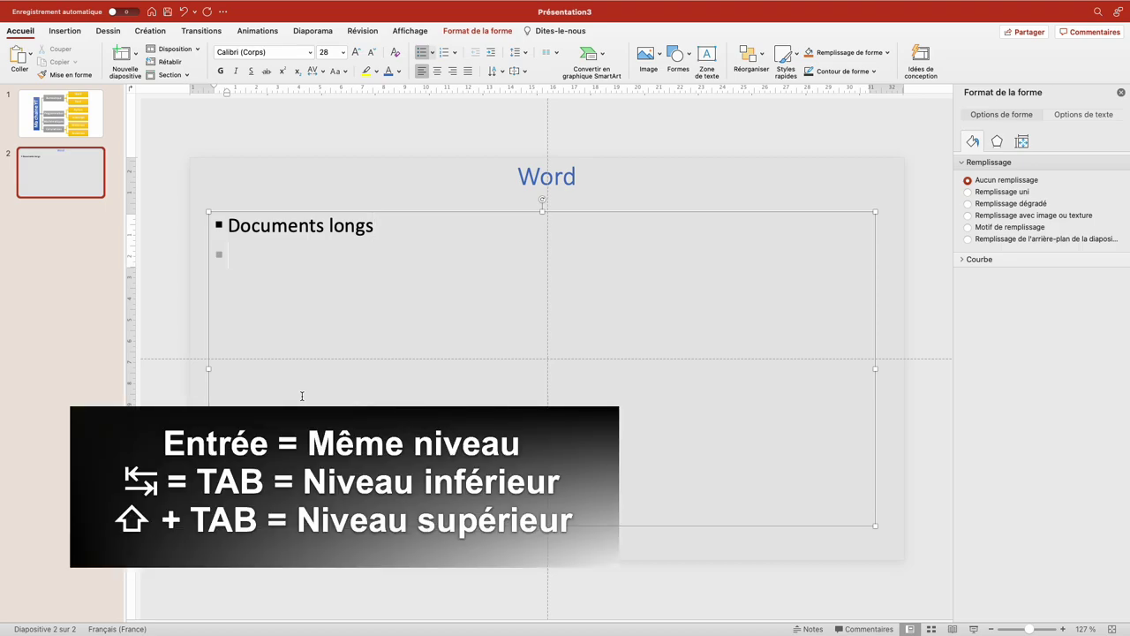
{"action": "key", "text": "Tab"}
{"action": "type", "text": "Titres"}
{"action": "key", "text": "Return"}
{"action": "type", "text": "Table des matières"}
{"action": "key", "text": "Return"}
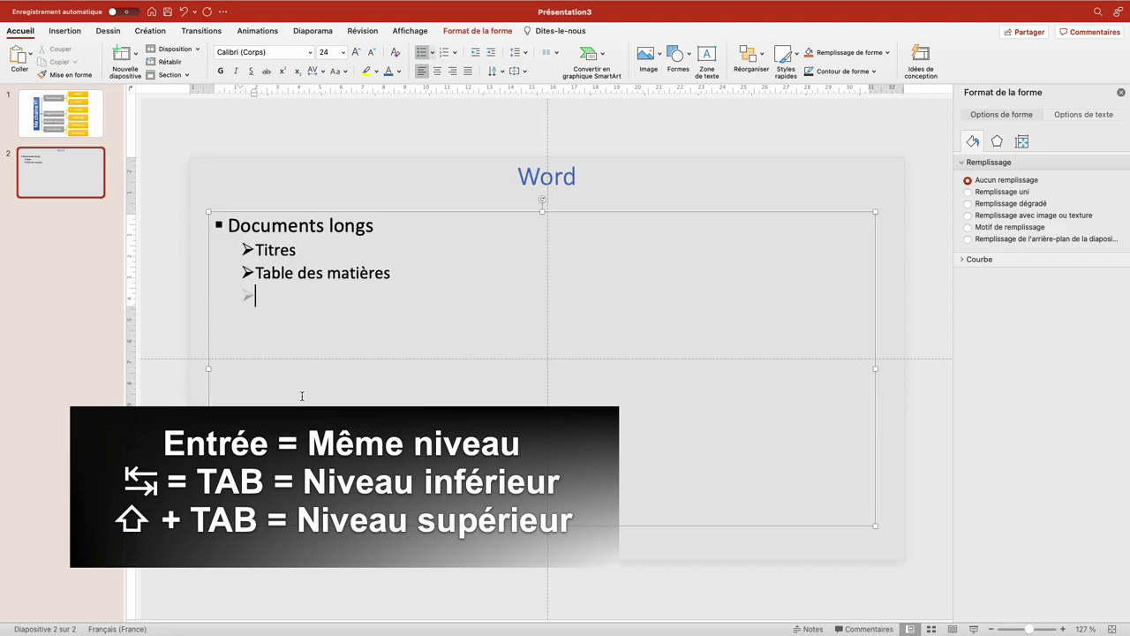
{"action": "key", "text": "shift+Tab"}
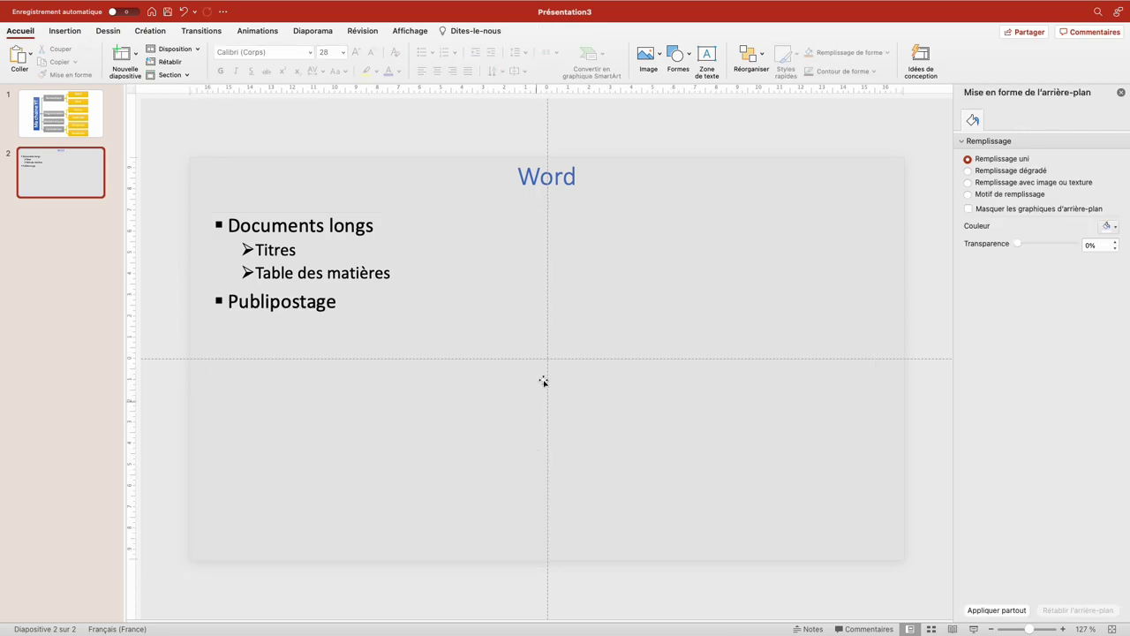
Start an online video insert and copy the share link of the first Word playlist video on YouTube.
{"action": "left_click", "coordinate": [76, 34]}
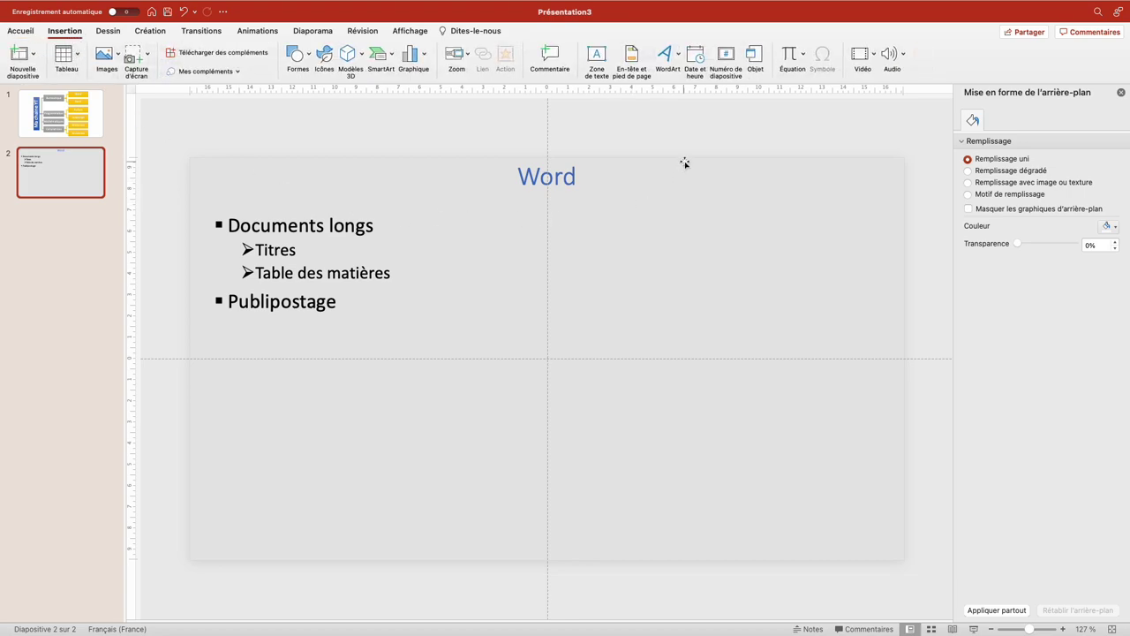
{"action": "left_click", "coordinate": [873, 57]}
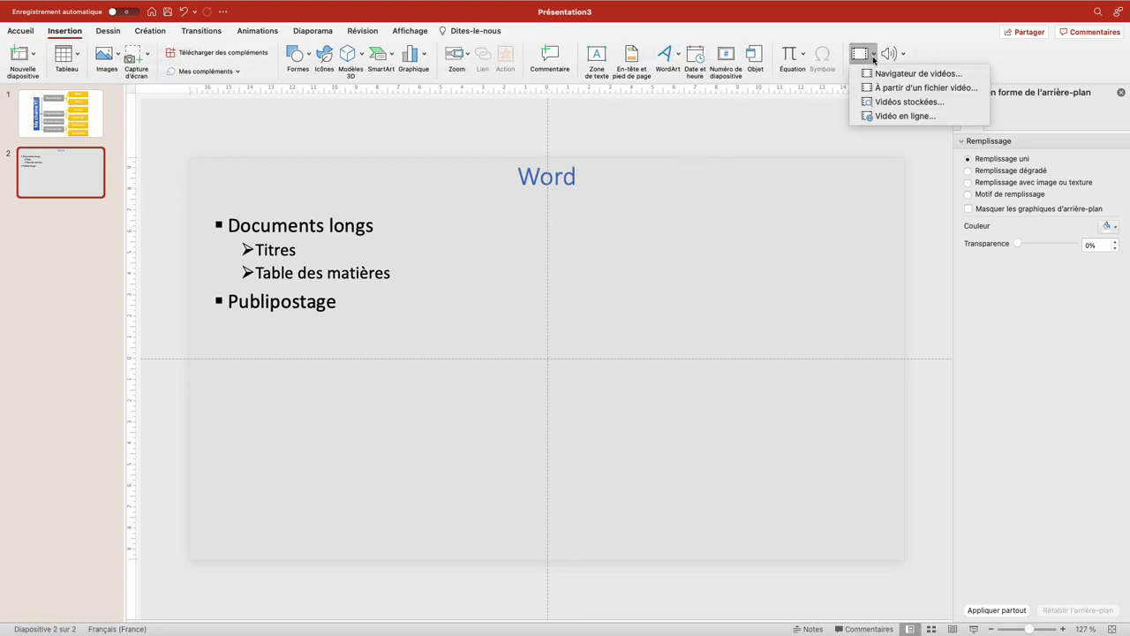
{"action": "left_click", "coordinate": [884, 119]}
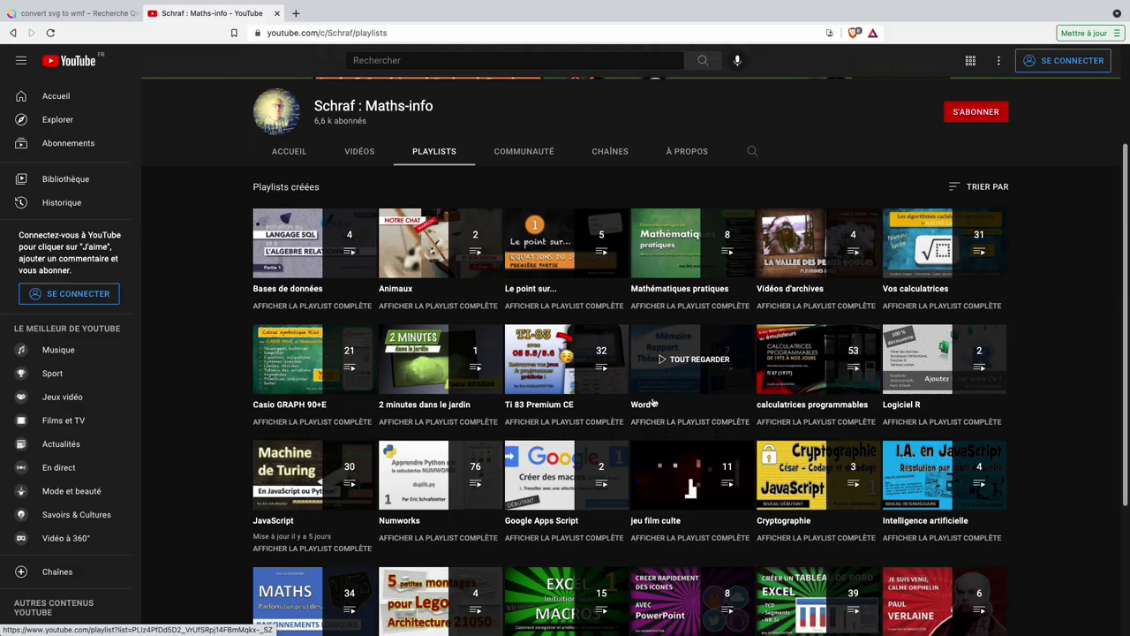
{"action": "left_click", "coordinate": [654, 425]}
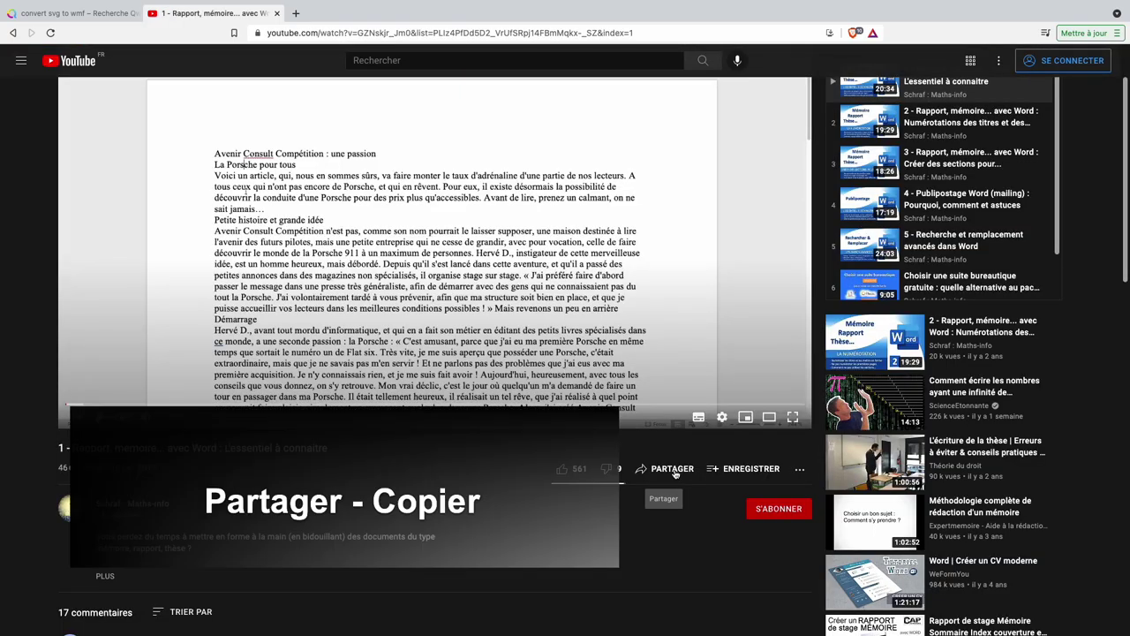
{"action": "left_click", "coordinate": [671, 469]}
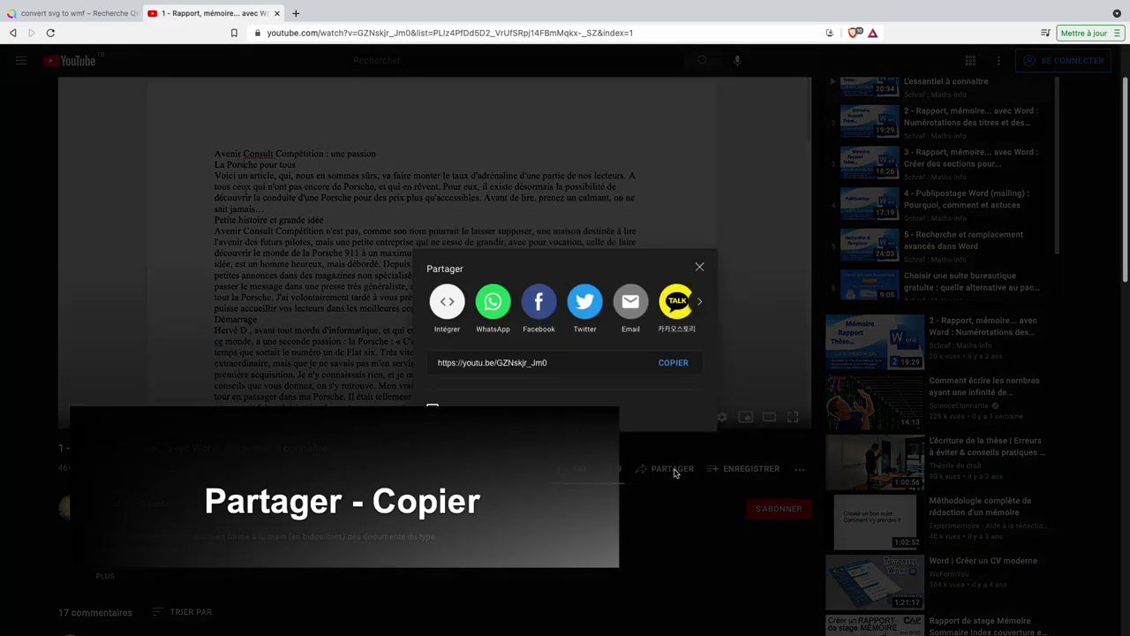
{"action": "left_click", "coordinate": [676, 364]}
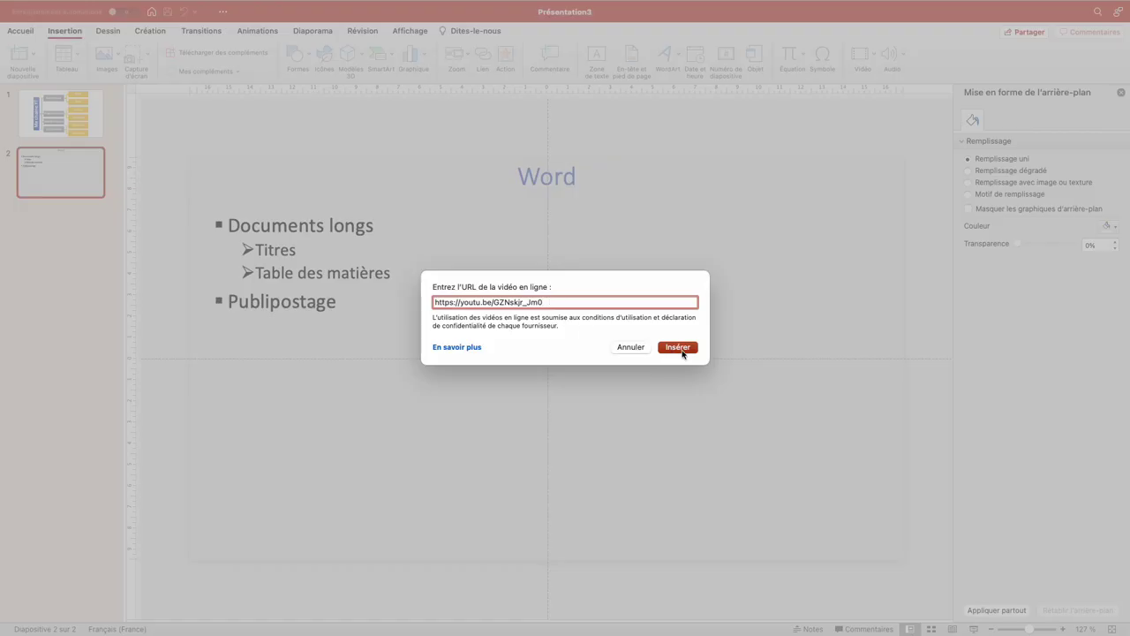
Insert the linked YouTube video onto the Word slide.
{"action": "left_click", "coordinate": [678, 349]}
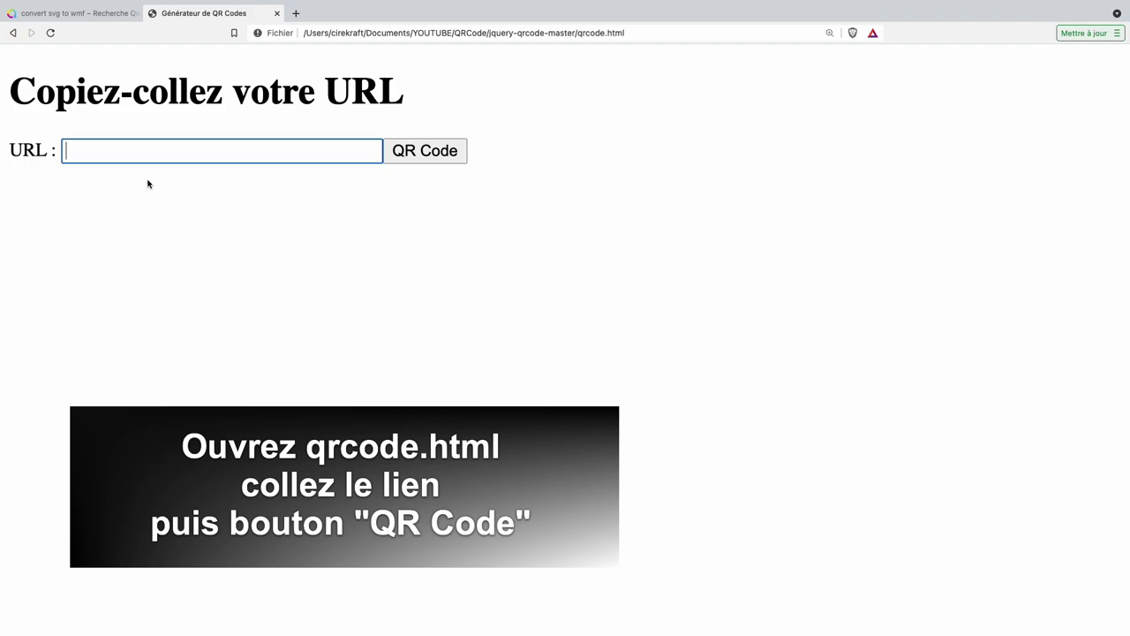
Generate a QR code from the pasted video link and copy the QR code image.
{"action": "type", "text": "https://youtu.be/GZNskjr_Jm0"}
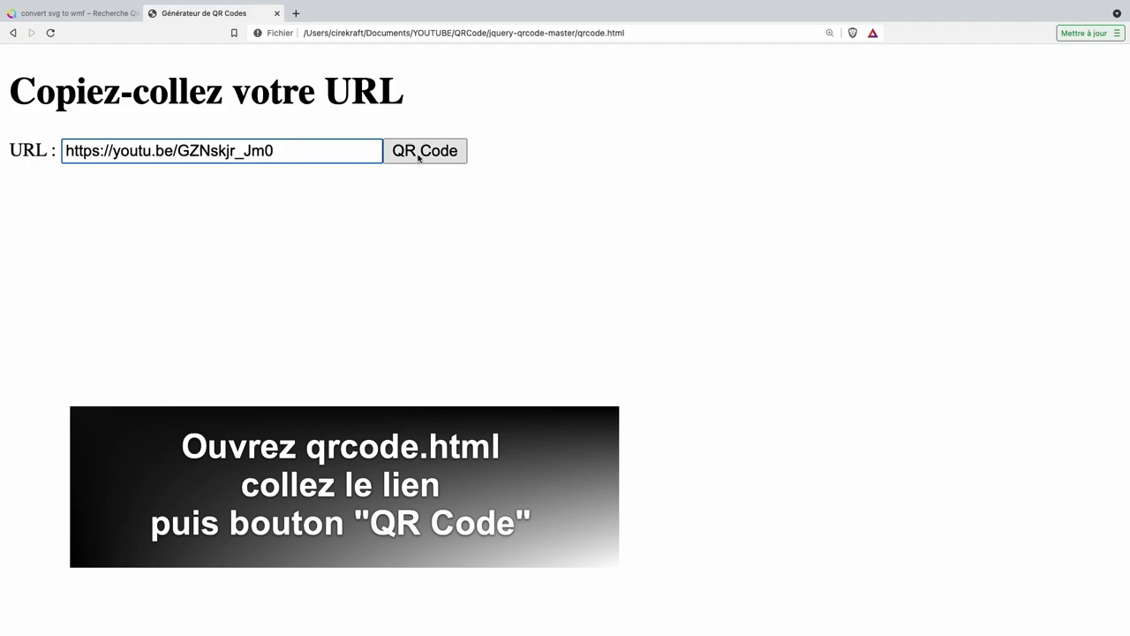
{"action": "left_click", "coordinate": [418, 155]}
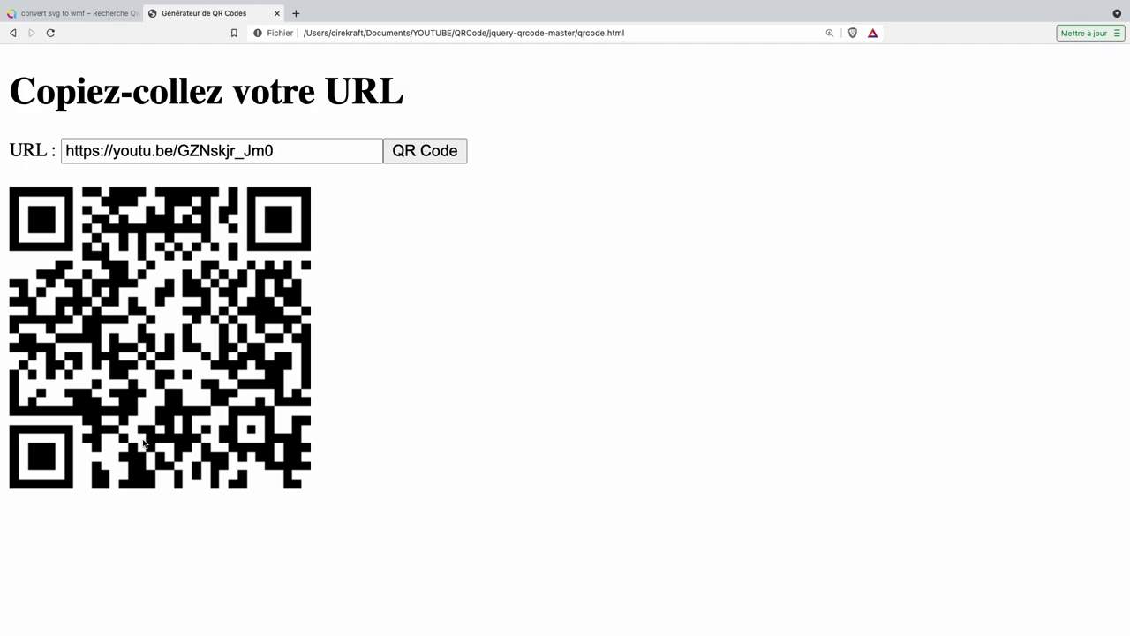
{"action": "right_click", "coordinate": [180, 390]}
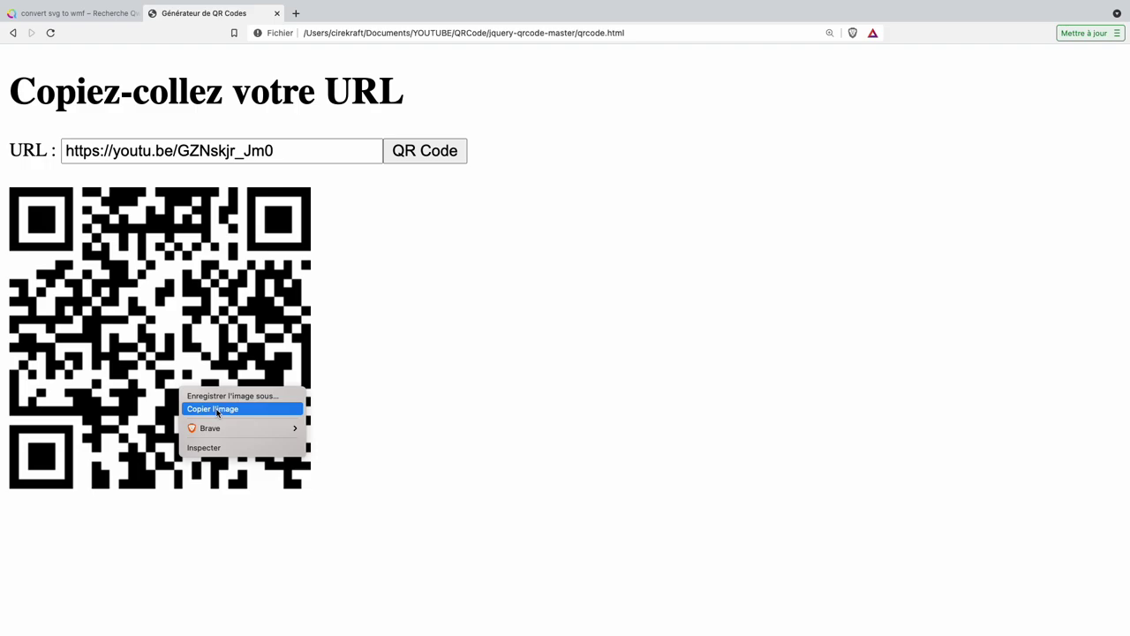
{"action": "left_click", "coordinate": [217, 409]}
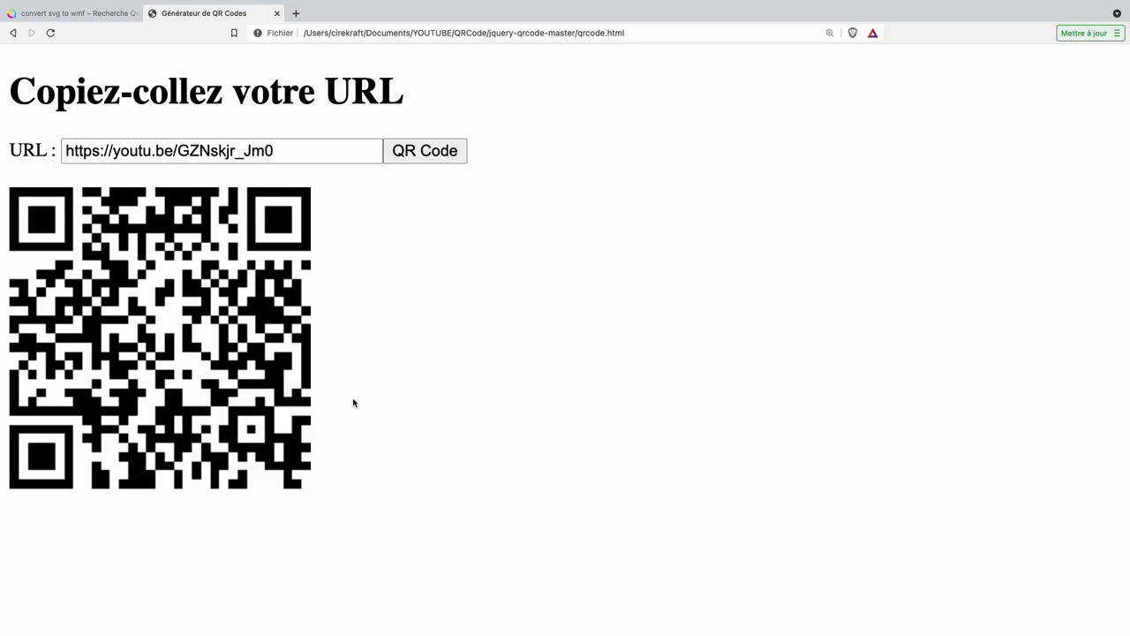
{"action": "key", "text": "ctrl+Left"}
Paste the QR code onto the Word slide, then return to slide 1.
{"action": "key", "text": "super+v"}
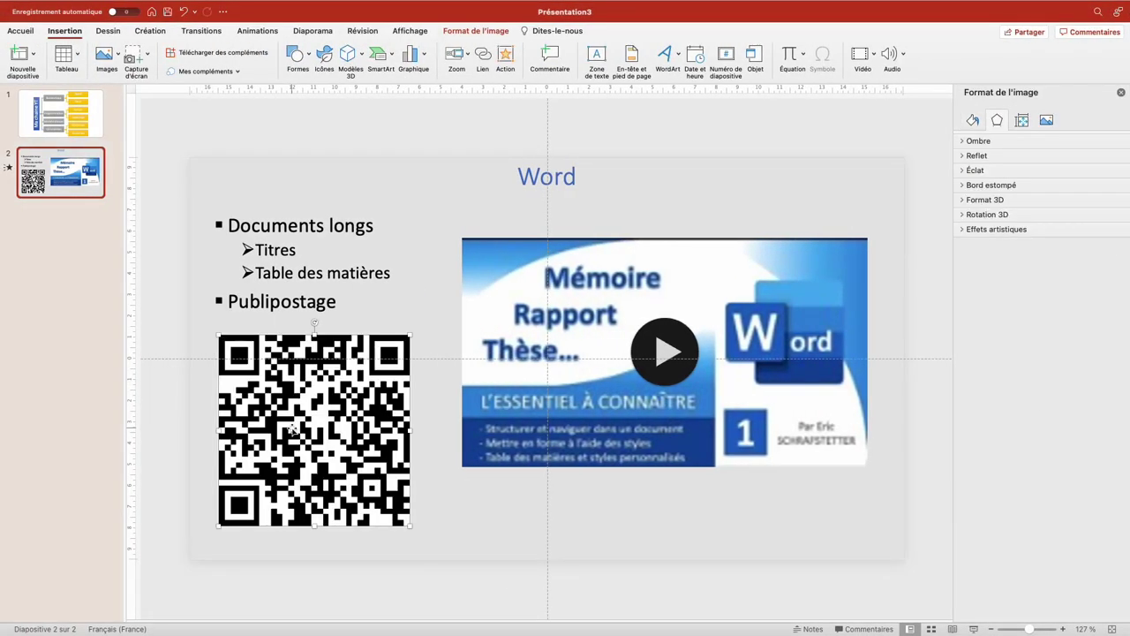
{"action": "key", "text": "Page_Up"}
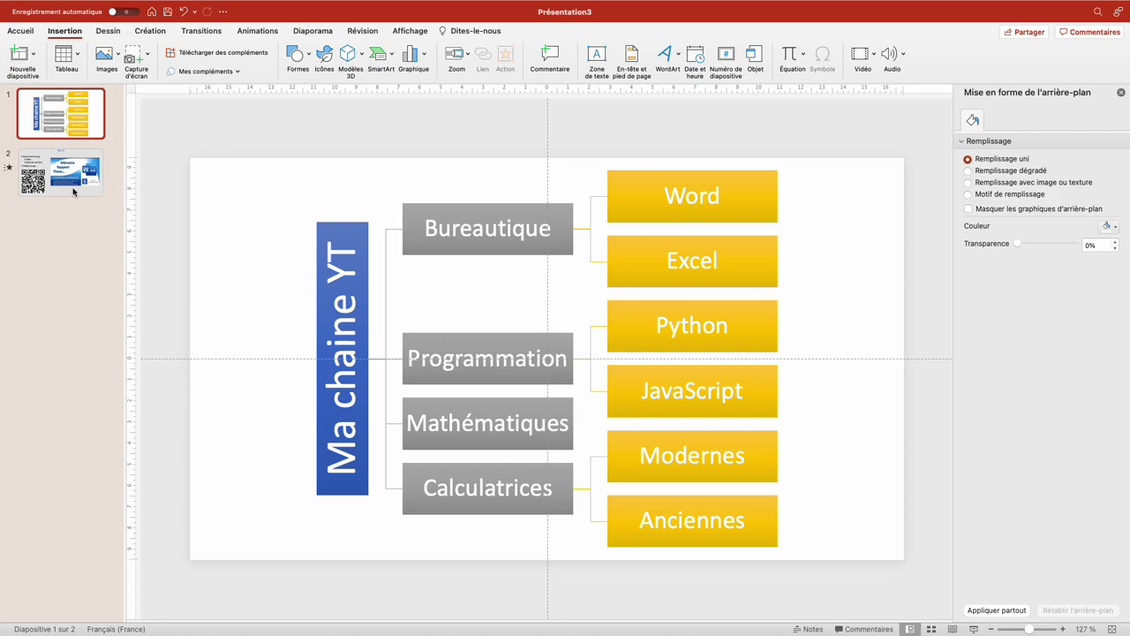
Link the Word box on slide 1 to slide '2. Word' in this document.
{"action": "left_click", "coordinate": [695, 196]}
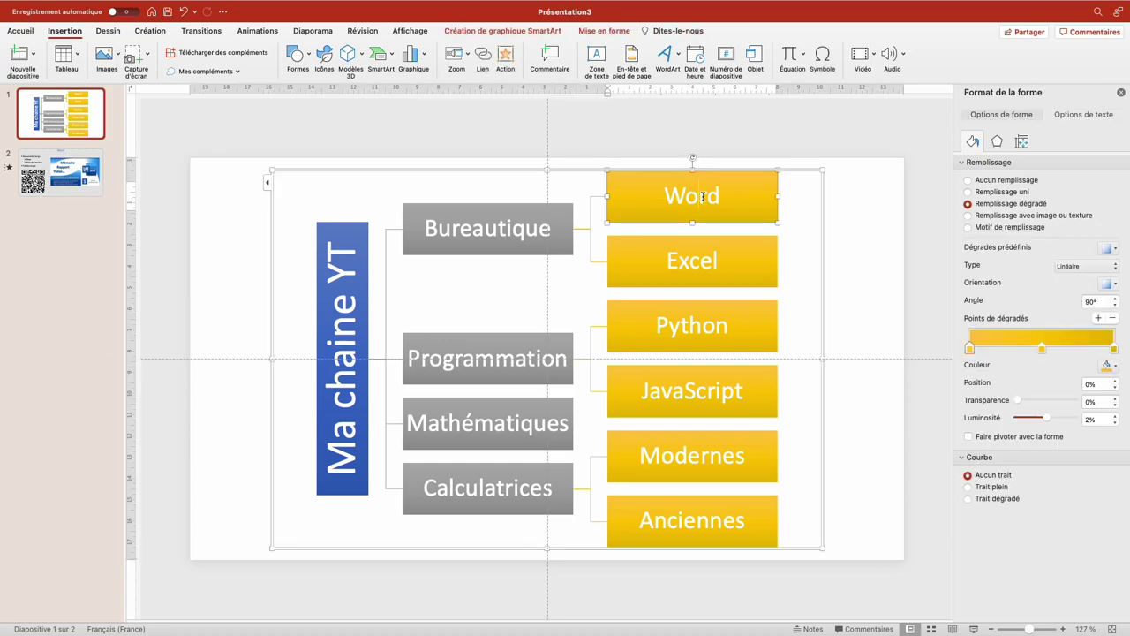
{"action": "left_click", "coordinate": [755, 221]}
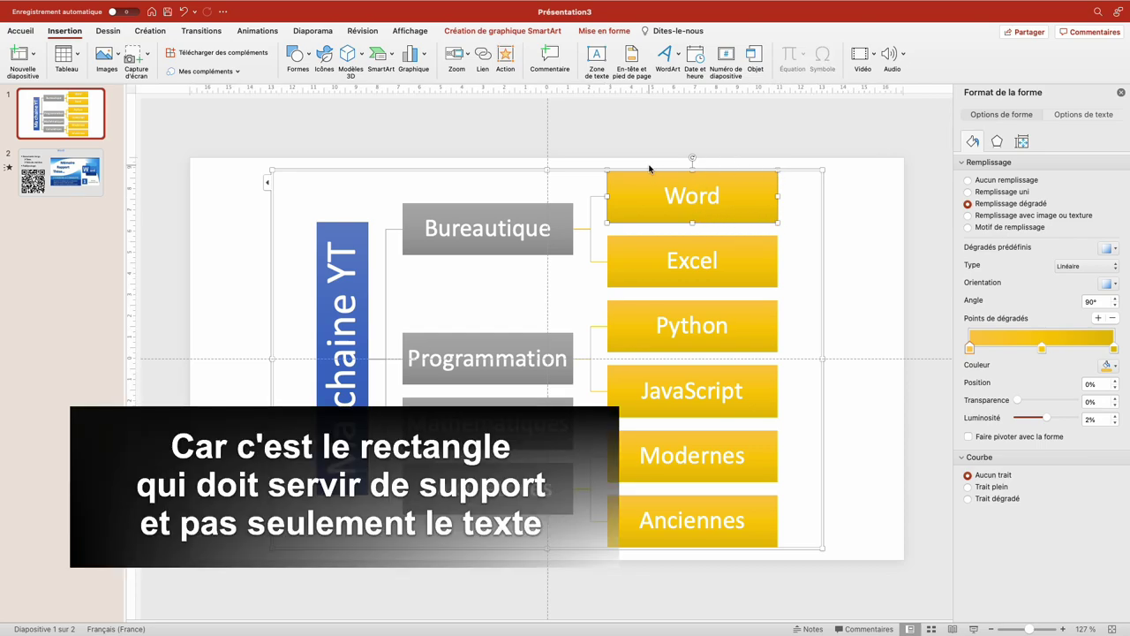
{"action": "left_click", "coordinate": [677, 184]}
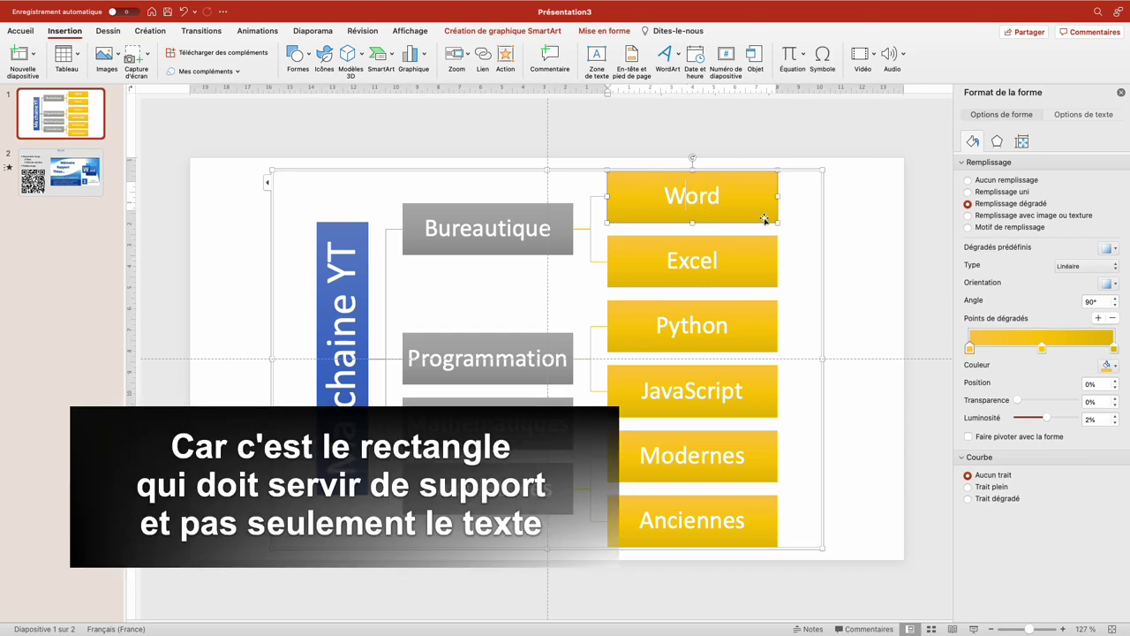
{"action": "left_click", "coordinate": [484, 60]}
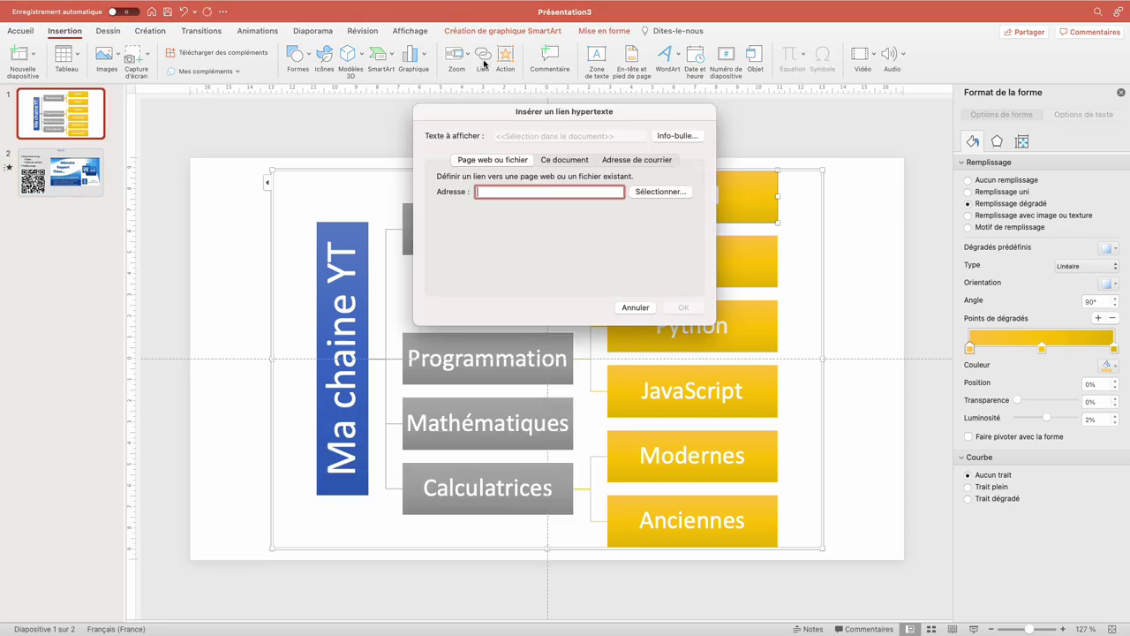
{"action": "left_click", "coordinate": [564, 161]}
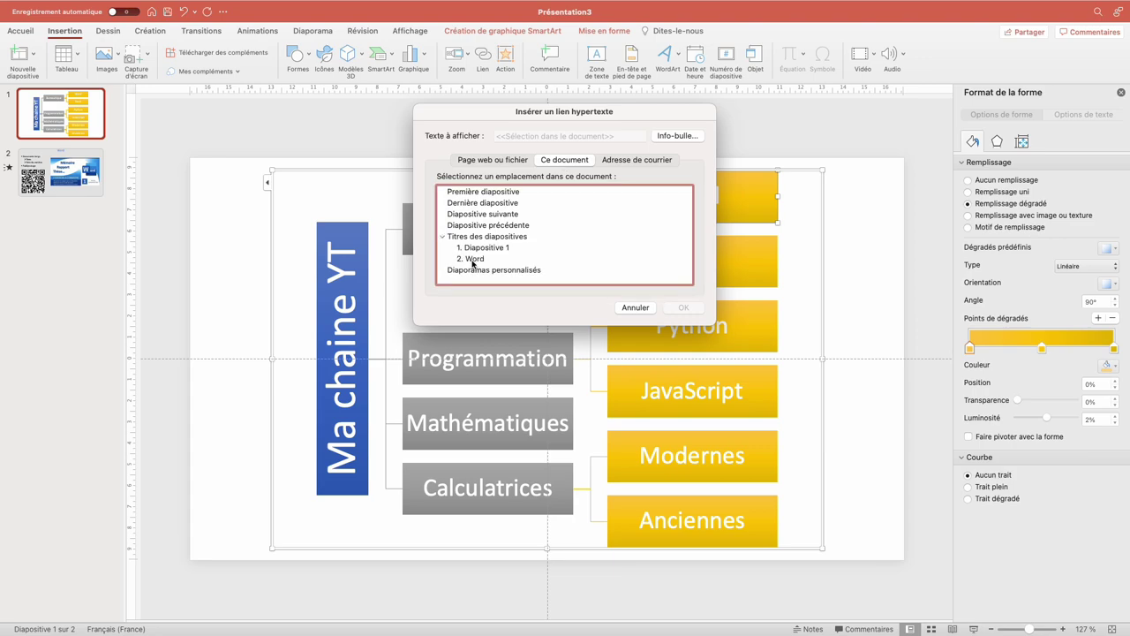
{"action": "left_click", "coordinate": [474, 260]}
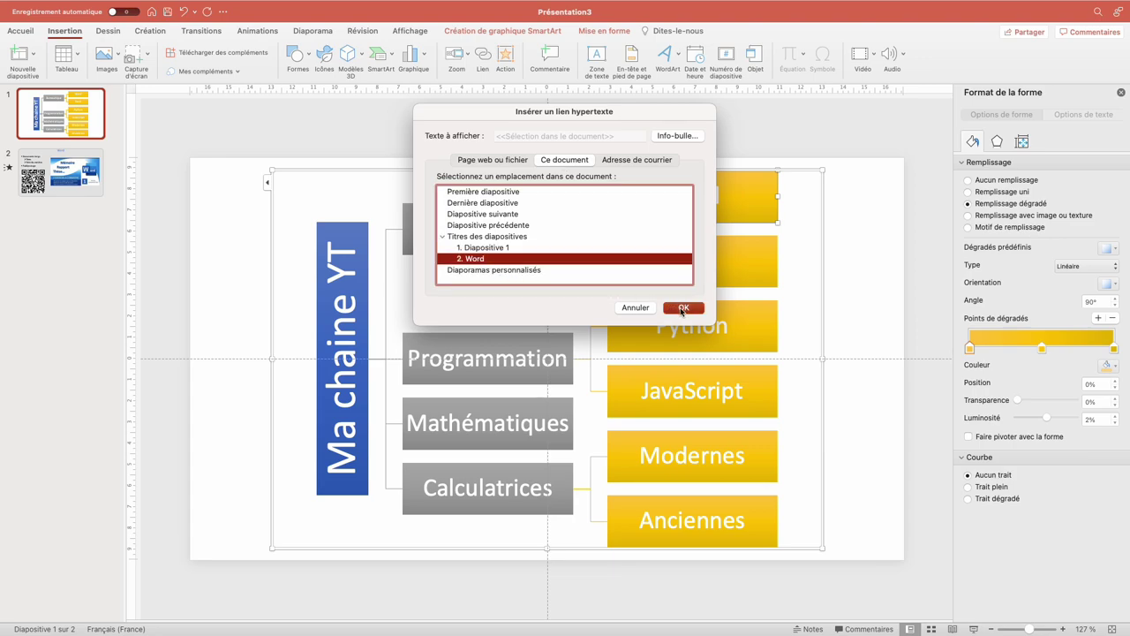
{"action": "left_click", "coordinate": [681, 309]}
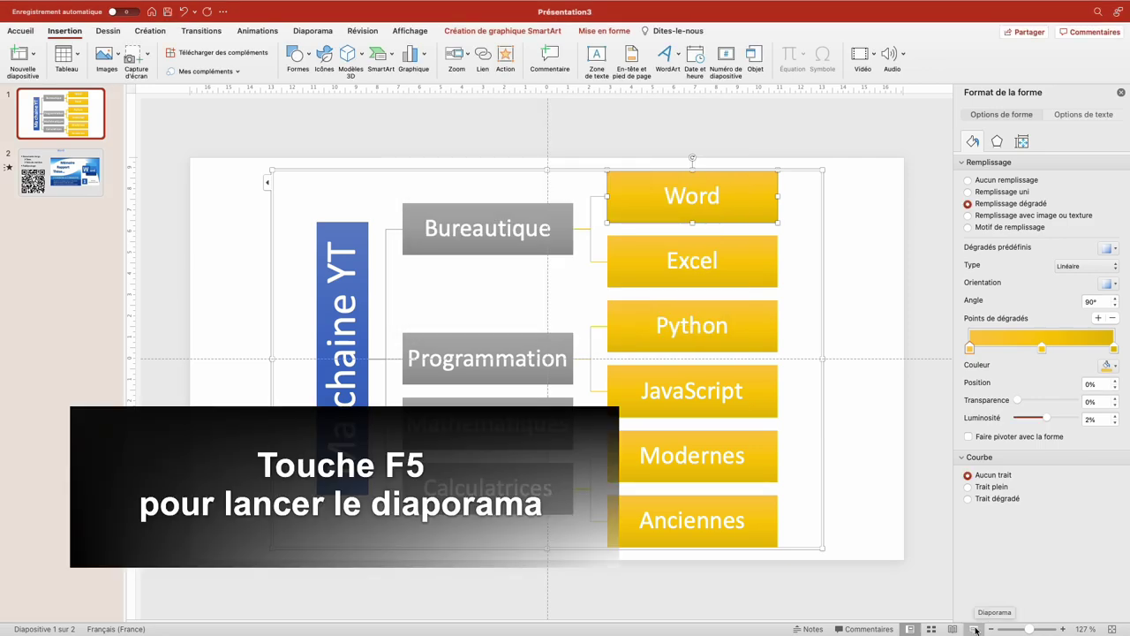
{"action": "key", "text": "F5"}
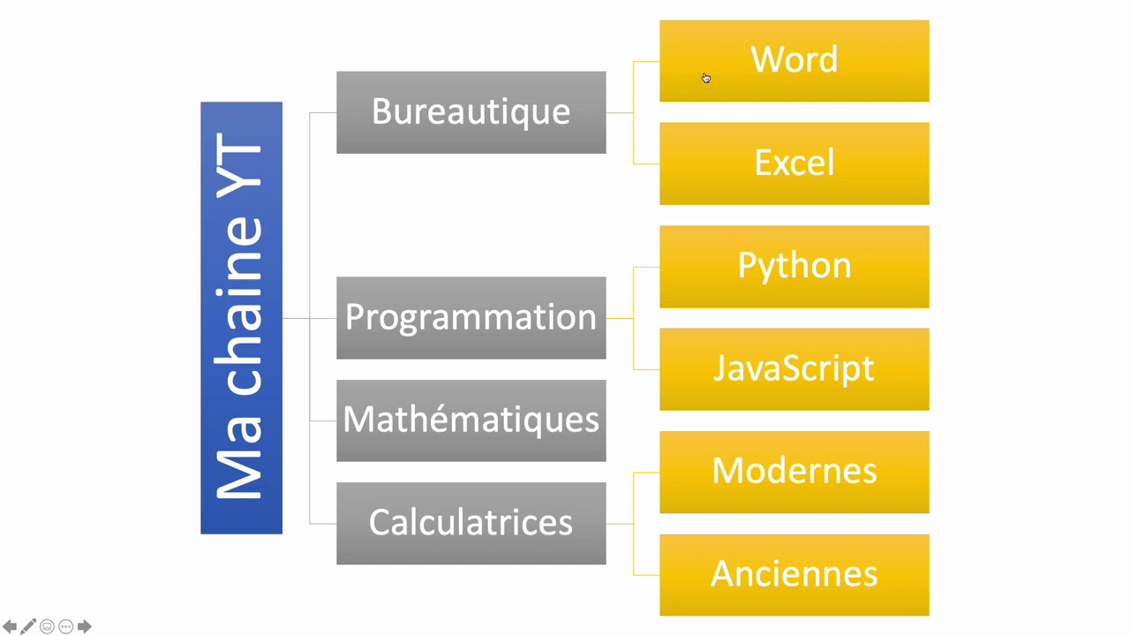
{"action": "left_click", "coordinate": [748, 78]}
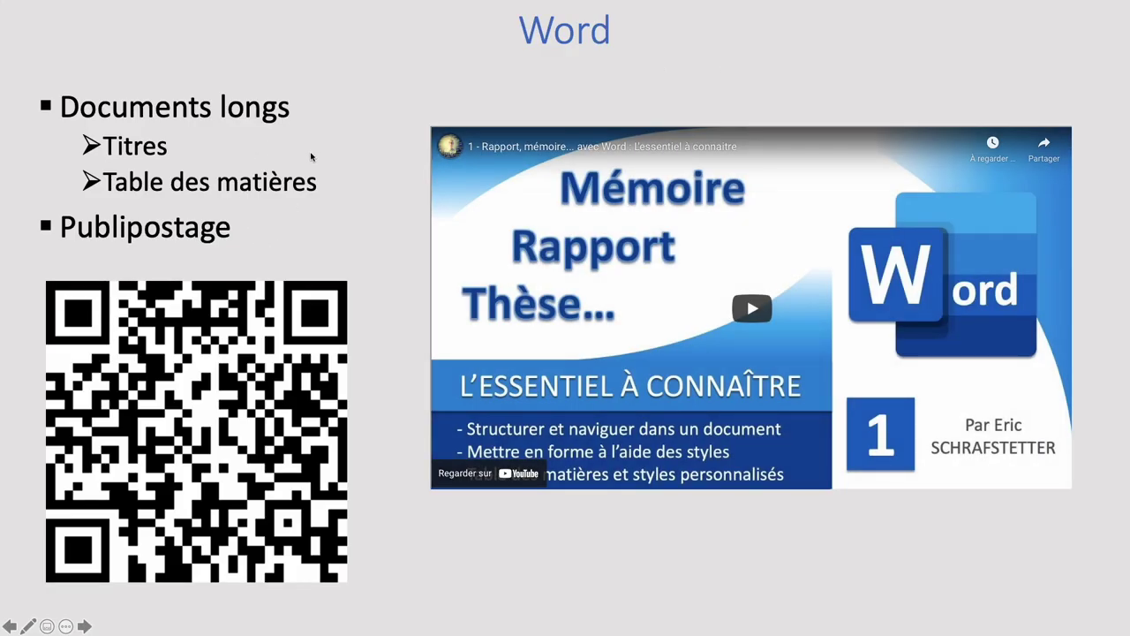
{"action": "key", "text": "Left"}
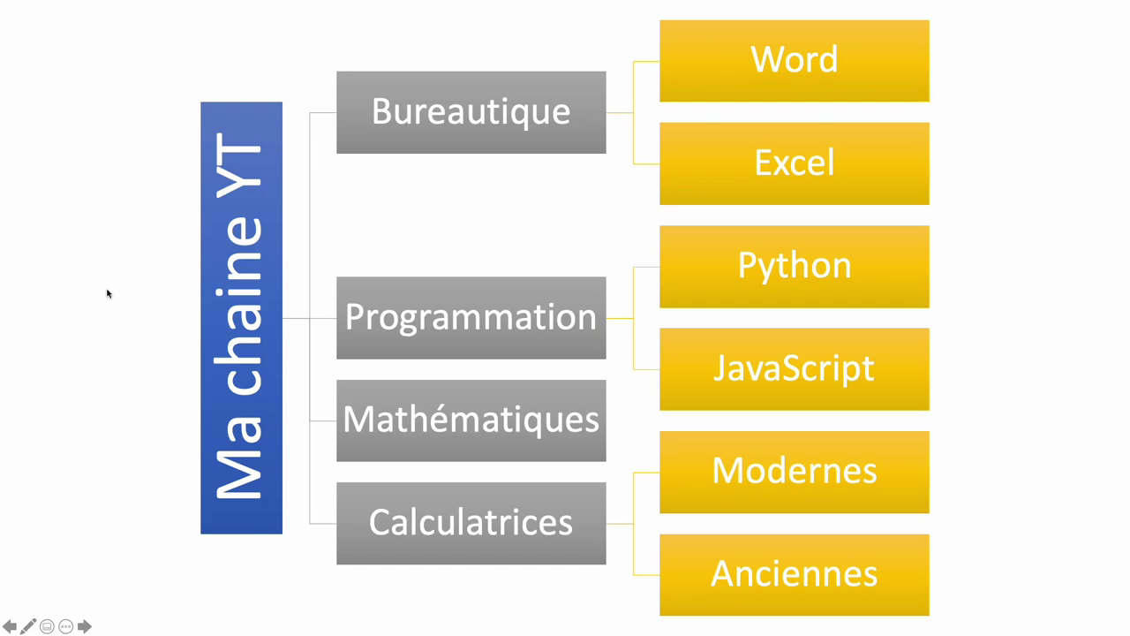
{"action": "key", "text": "Right"}
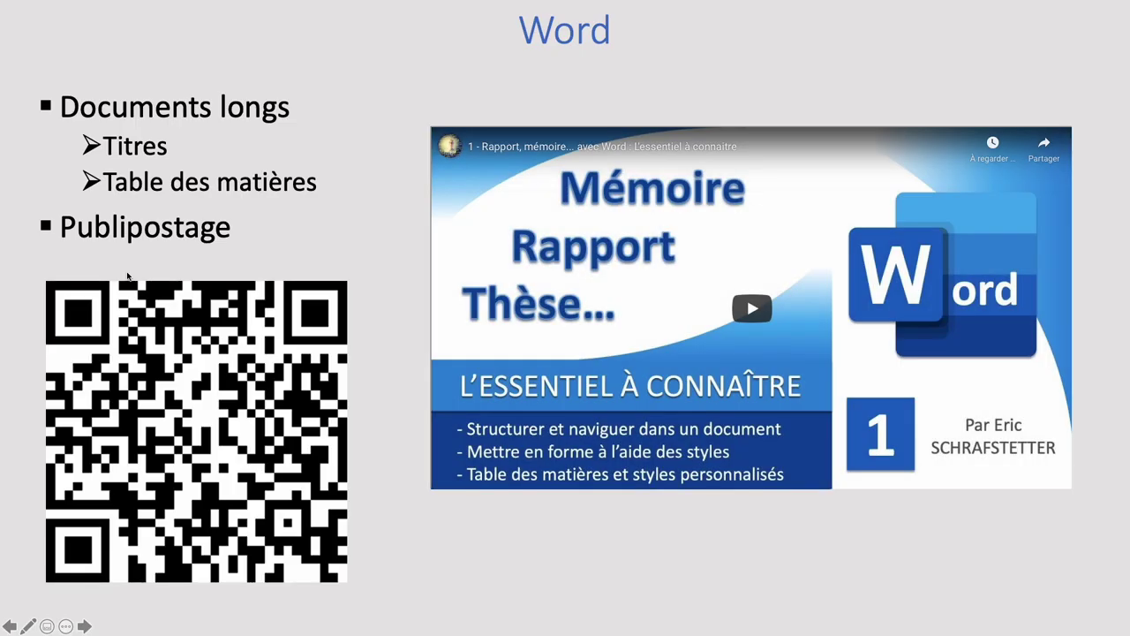
{"action": "key", "text": "Escape"}
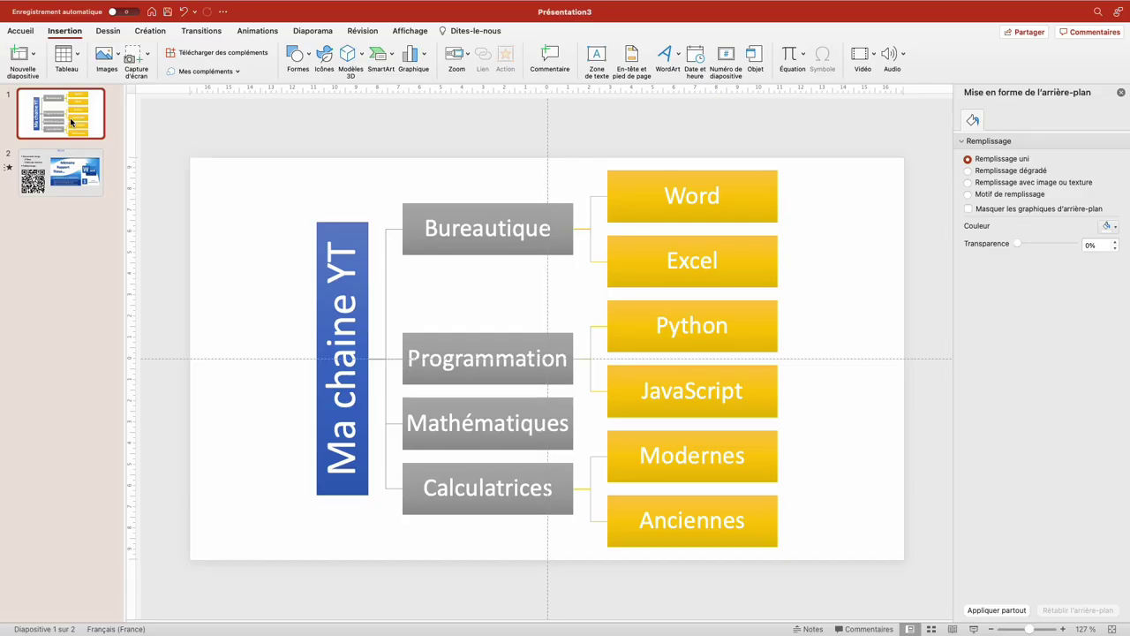
Run through the slideshow to the Word slide and back, then toggle slide 1's Manuellement advance option.
{"action": "left_click", "coordinate": [202, 33]}
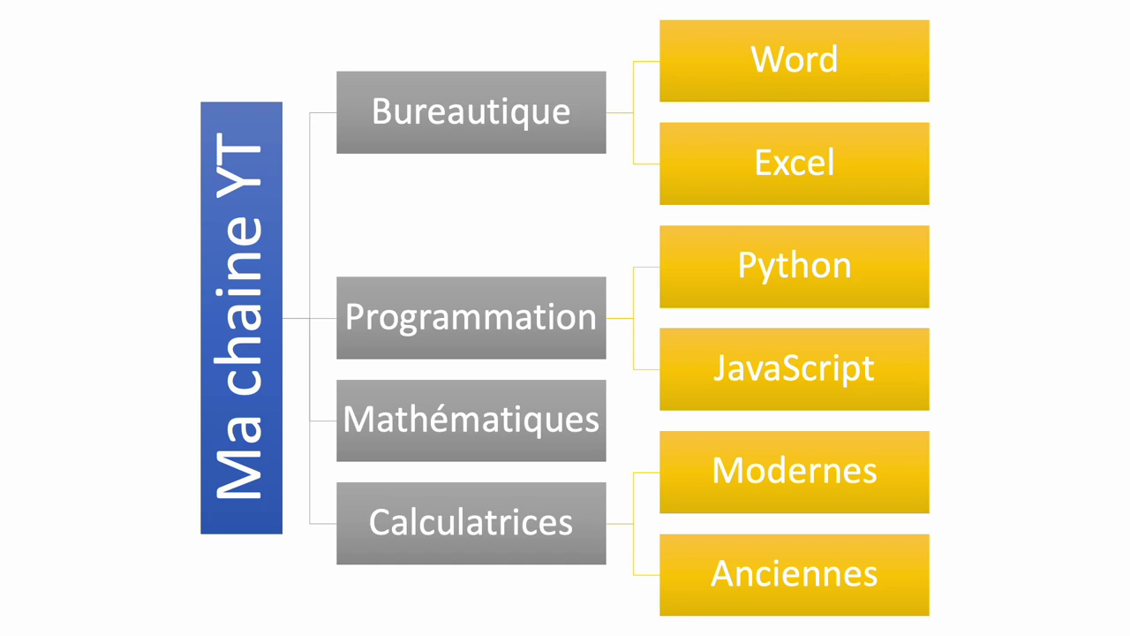
{"action": "key", "text": "Right"}
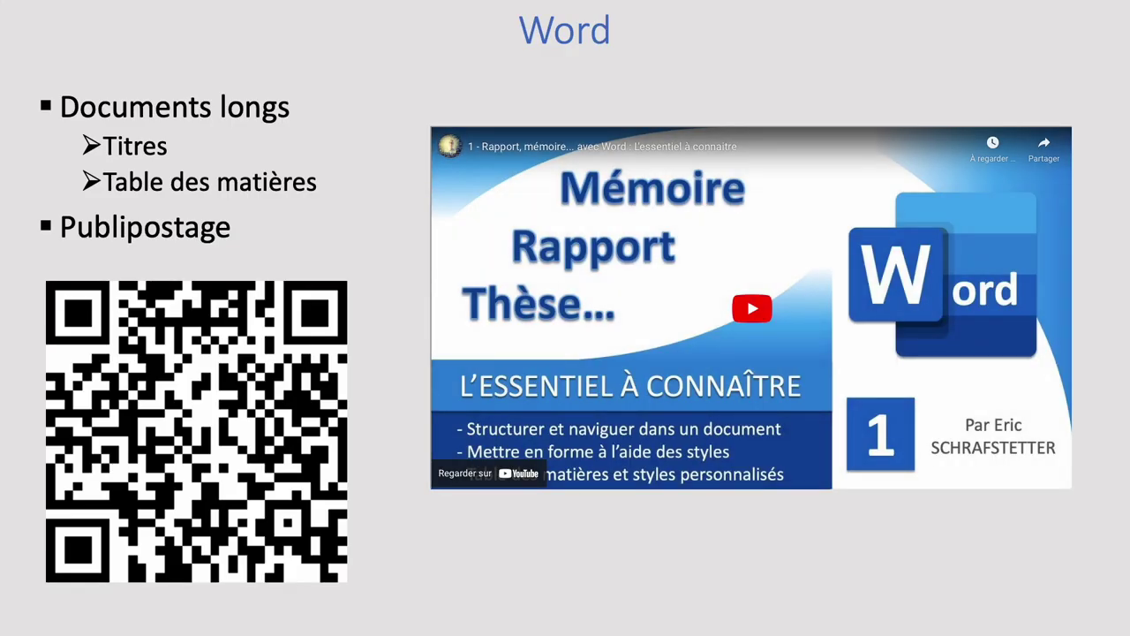
{"action": "key", "text": "Left"}
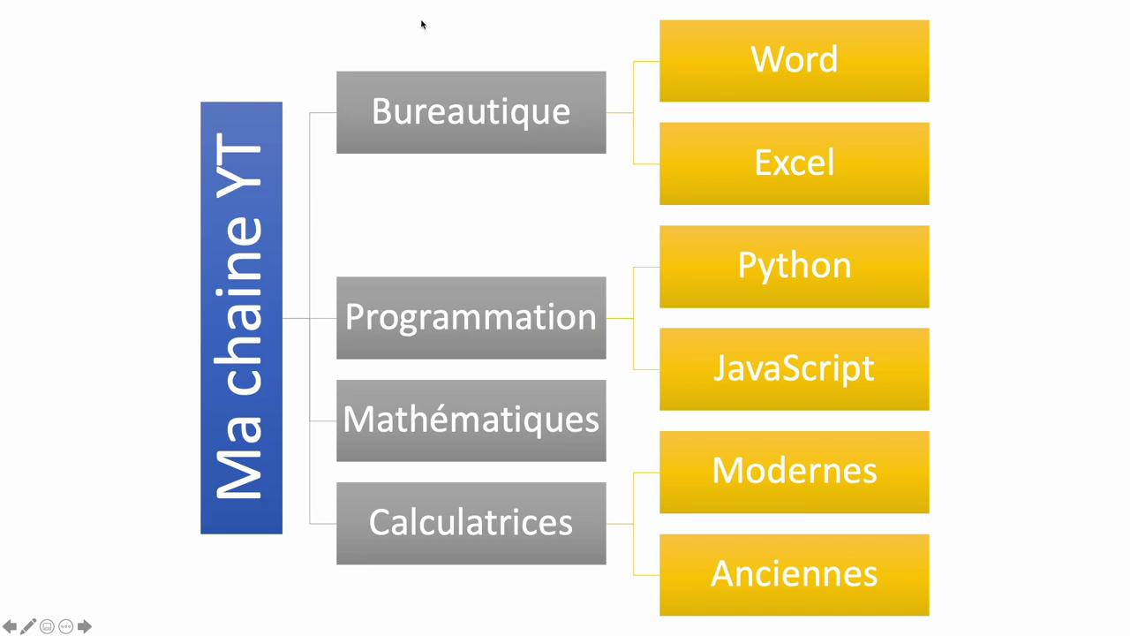
{"action": "key", "text": "Escape"}
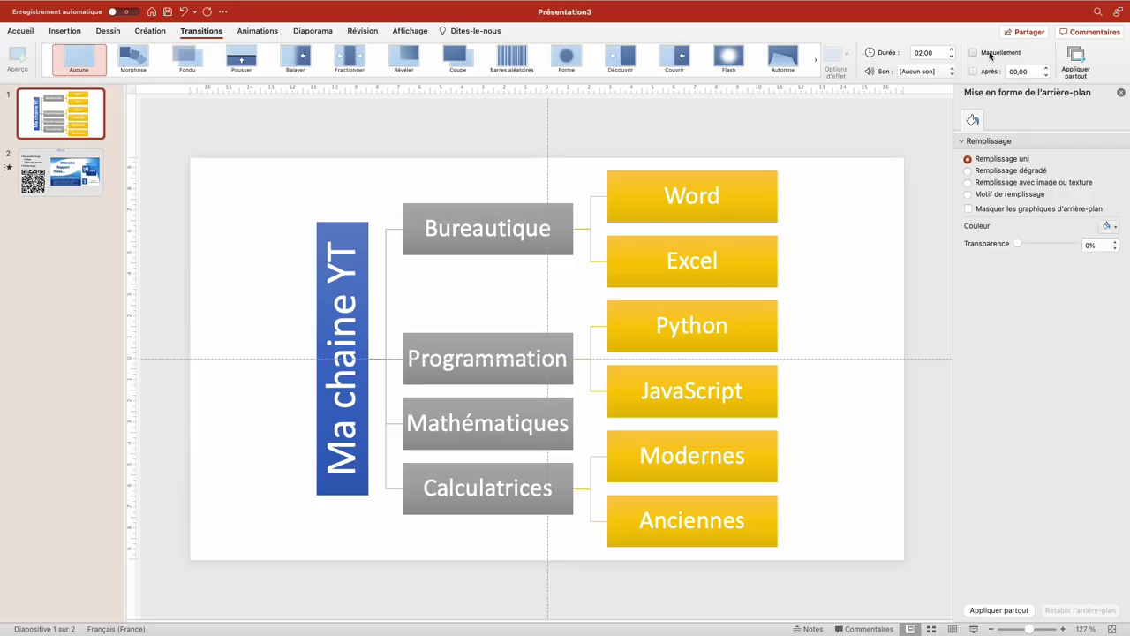
{"action": "left_click", "coordinate": [989, 54]}
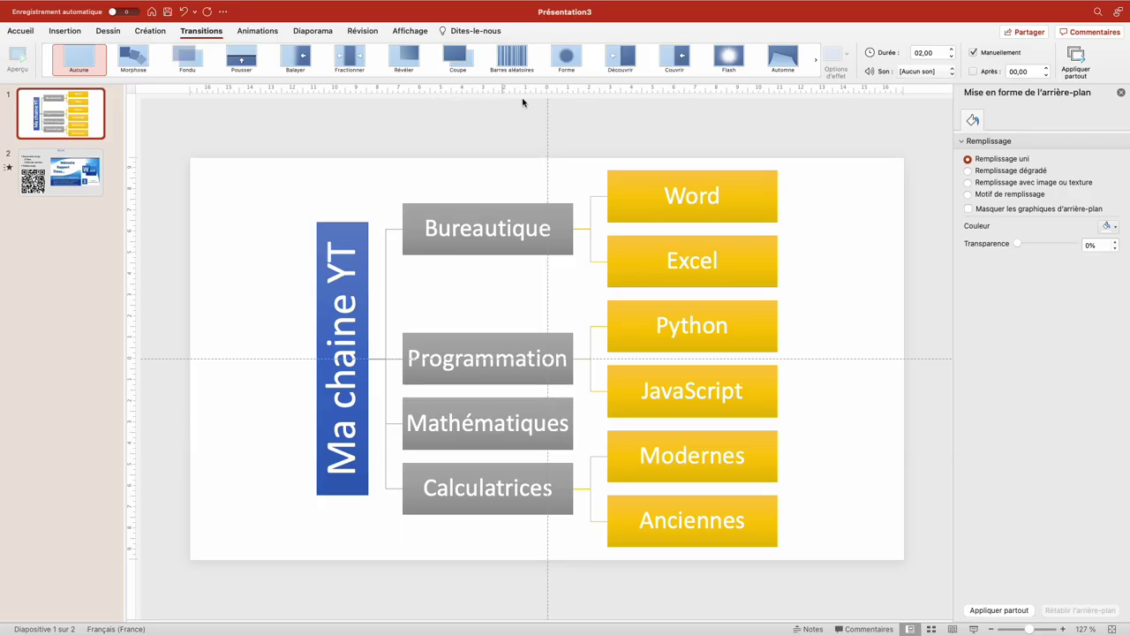
Set the show to full-screen kiosk mode (Visionné sur une borne) and start it from the first slide.
{"action": "left_click", "coordinate": [315, 31]}
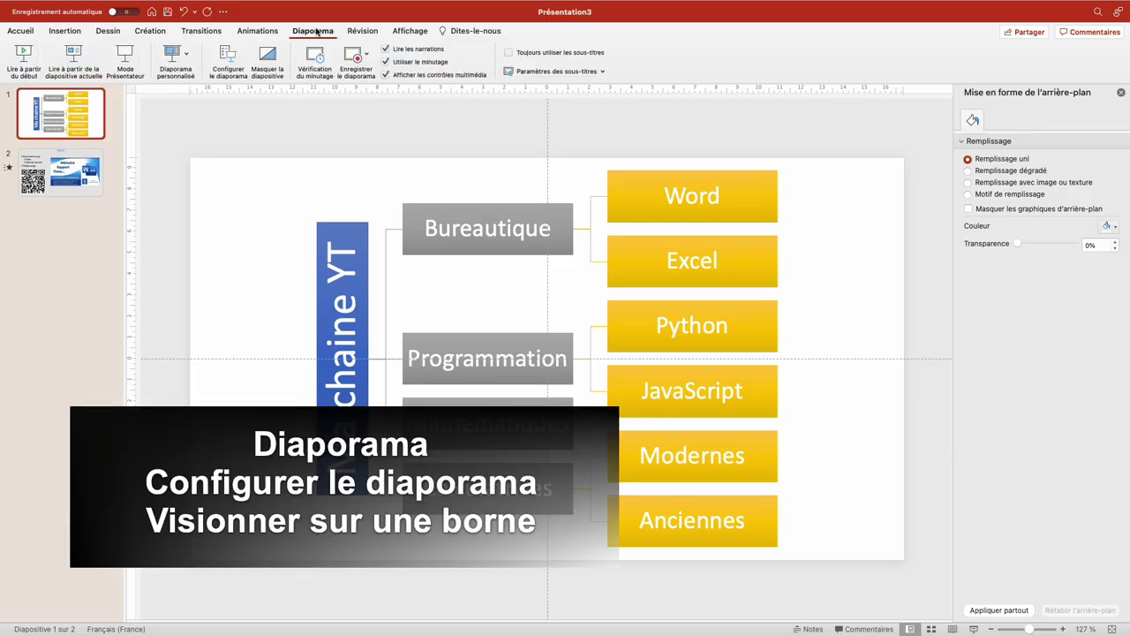
{"action": "left_click", "coordinate": [222, 57]}
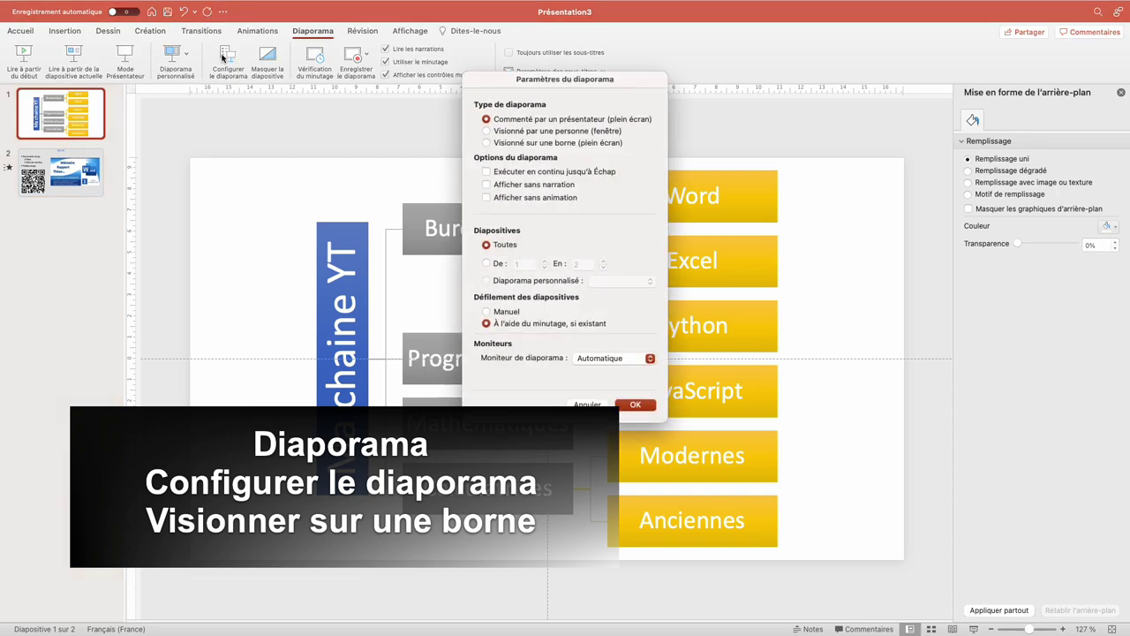
{"action": "left_click", "coordinate": [486, 143]}
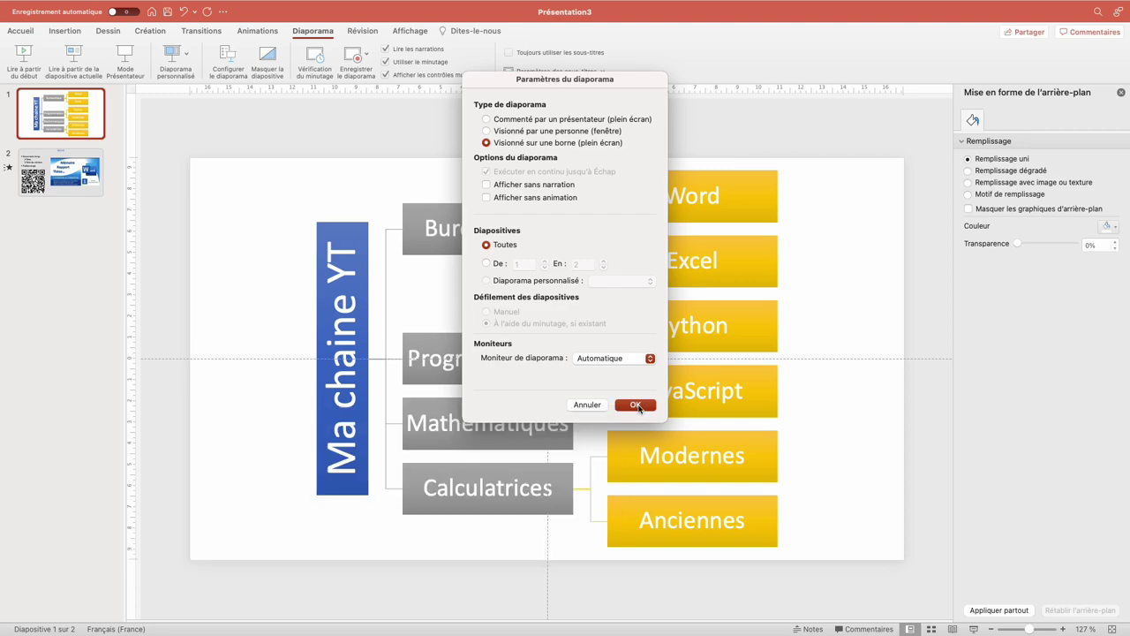
{"action": "left_click", "coordinate": [634, 404]}
{"action": "left_click", "coordinate": [971, 629]}
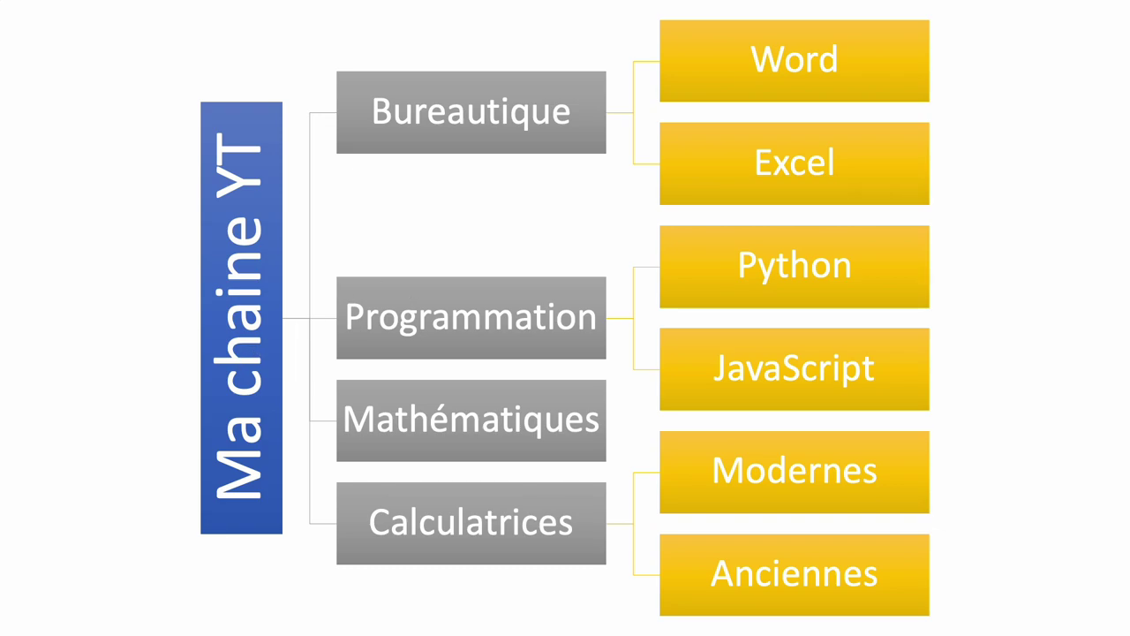
Advance the slideshow to the Word slide, then exit back to editing view.
{"action": "left_click", "coordinate": [749, 65]}
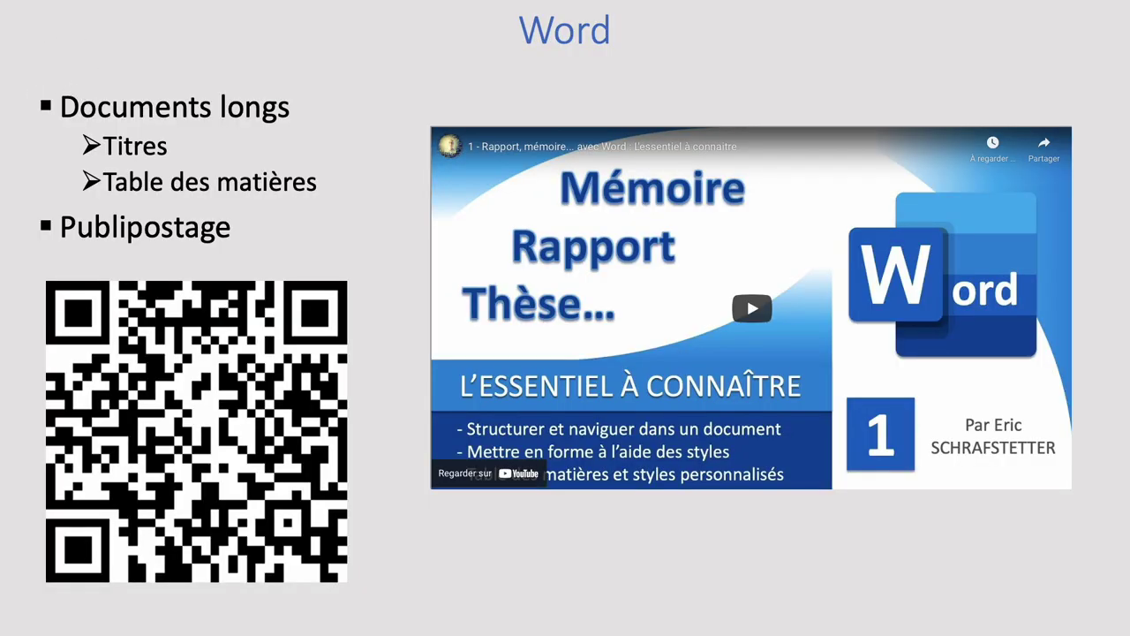
{"action": "key", "text": "Escape"}
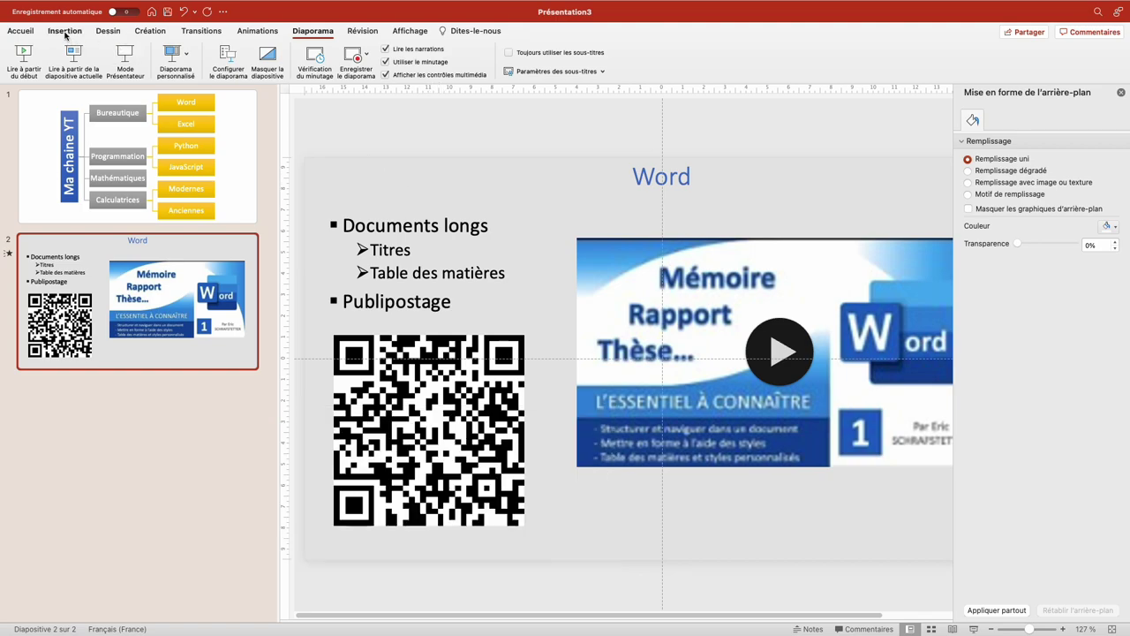
Insert the bold back-arrow icon from the Icônes library onto the Word slide.
{"action": "left_click", "coordinate": [64, 32]}
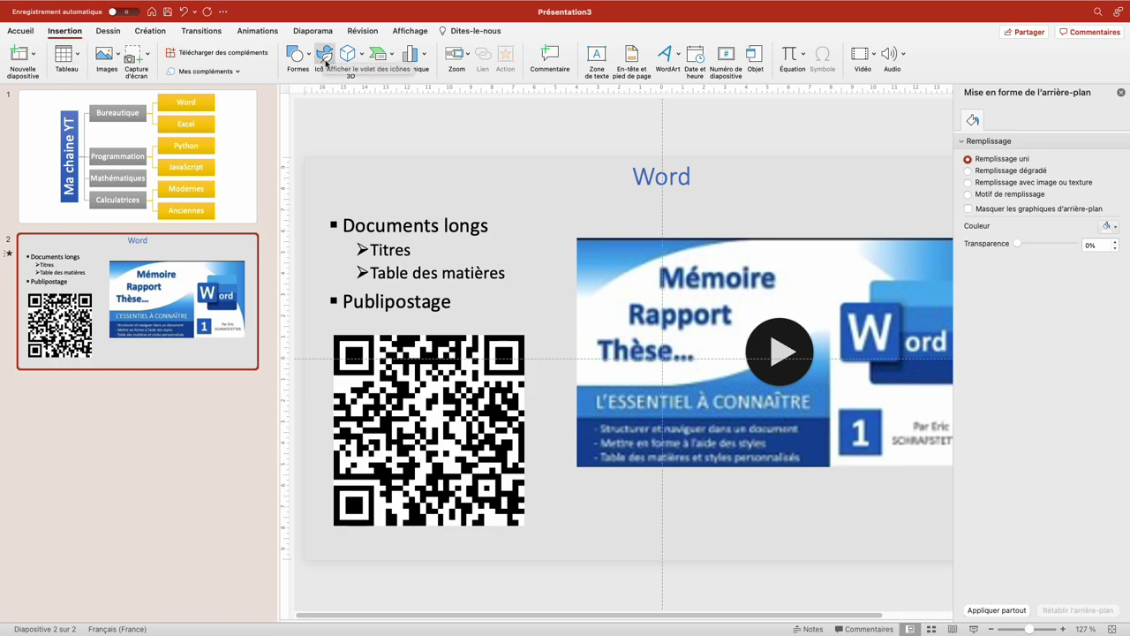
{"action": "left_click", "coordinate": [326, 59]}
{"action": "type", "text": "retour"}
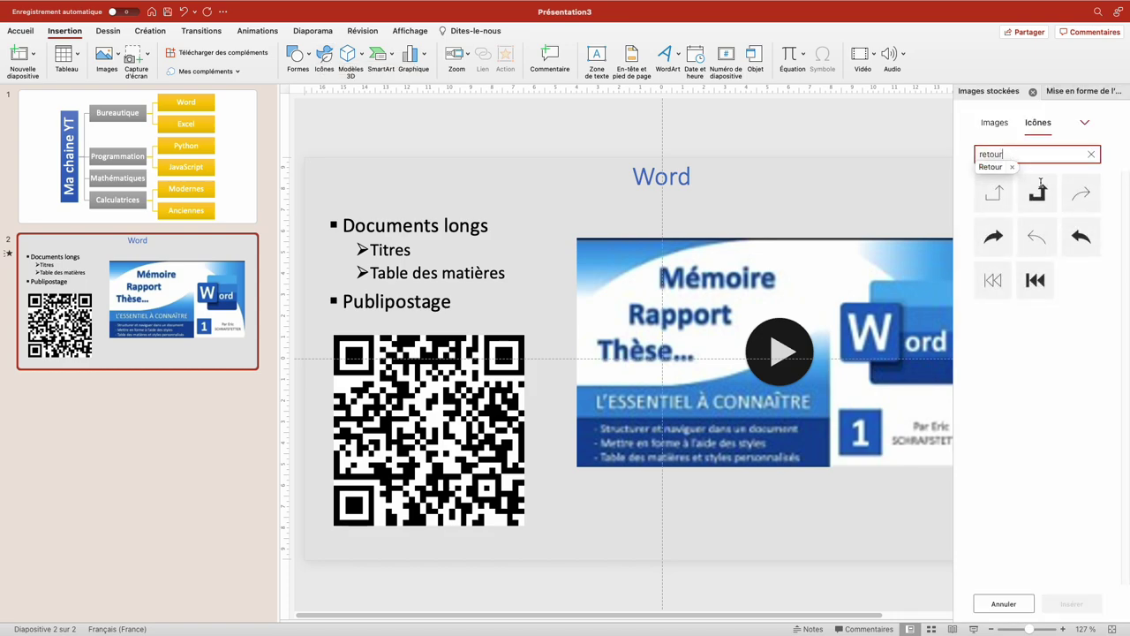
{"action": "left_click", "coordinate": [1085, 247]}
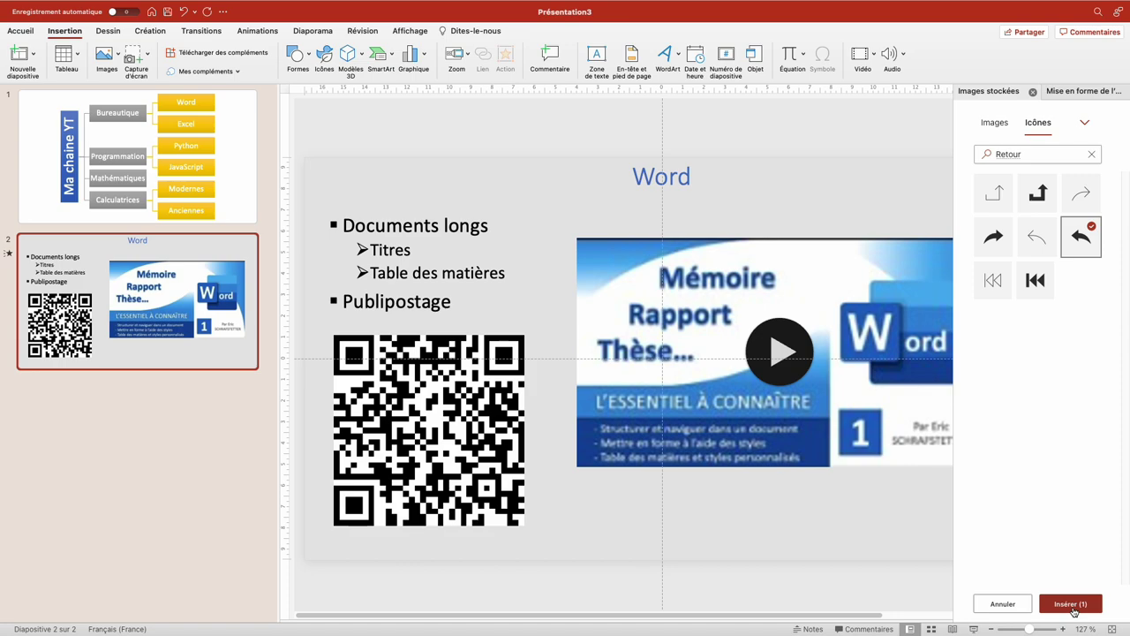
{"action": "left_click", "coordinate": [1071, 604]}
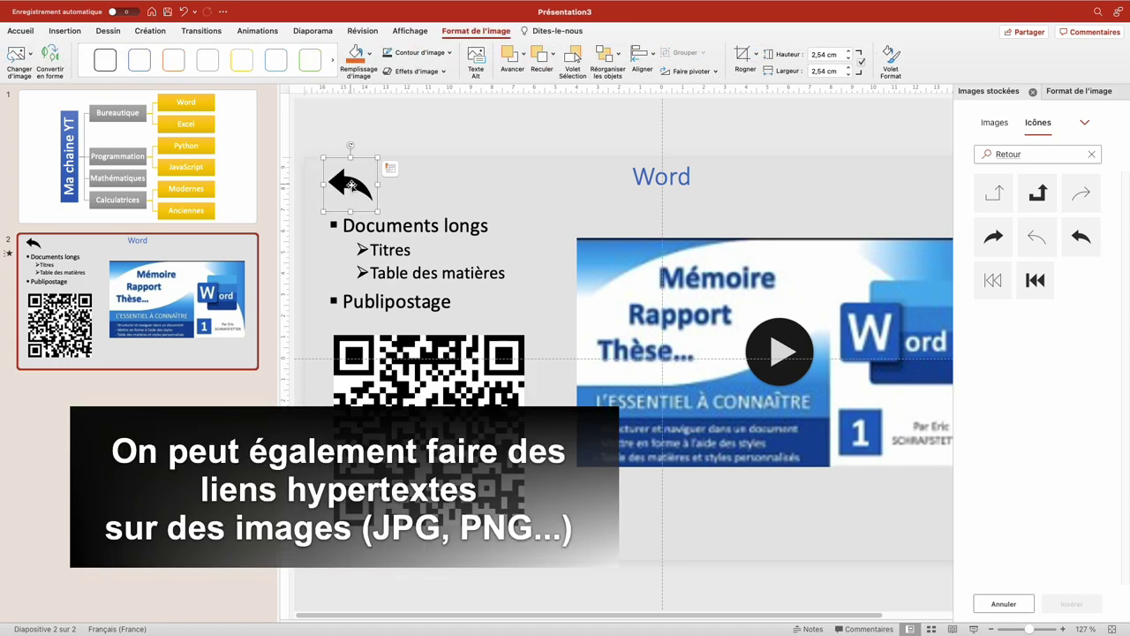
Hyperlink the back-arrow to slide 1 (Diapositive 1) in this document.
{"action": "left_click", "coordinate": [64, 31]}
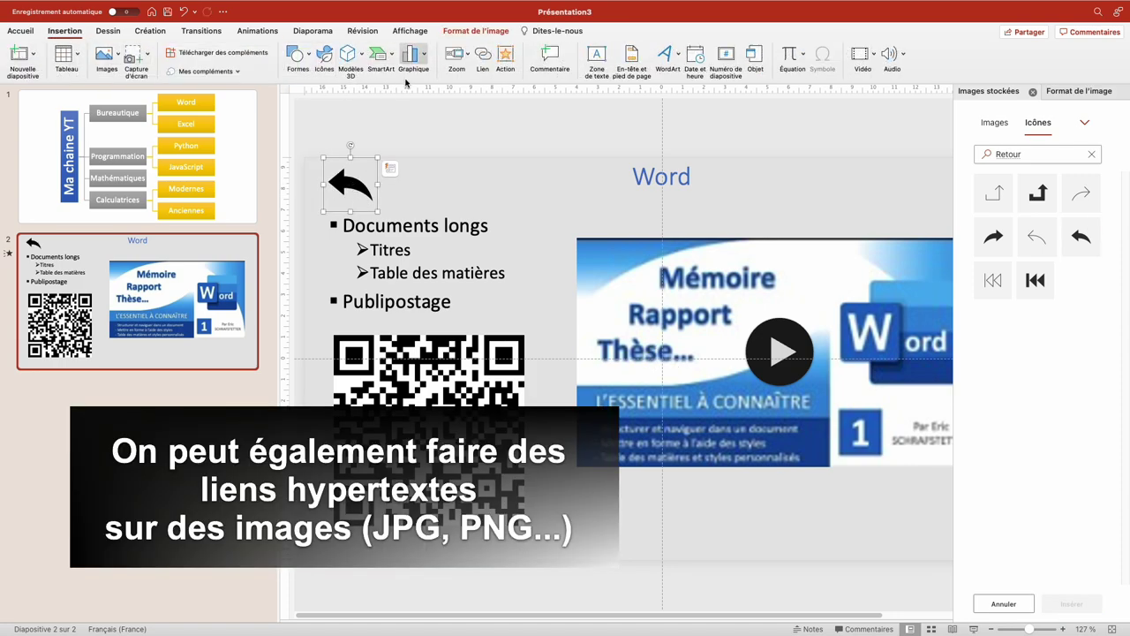
{"action": "left_click", "coordinate": [484, 58]}
{"action": "left_click", "coordinate": [443, 237]}
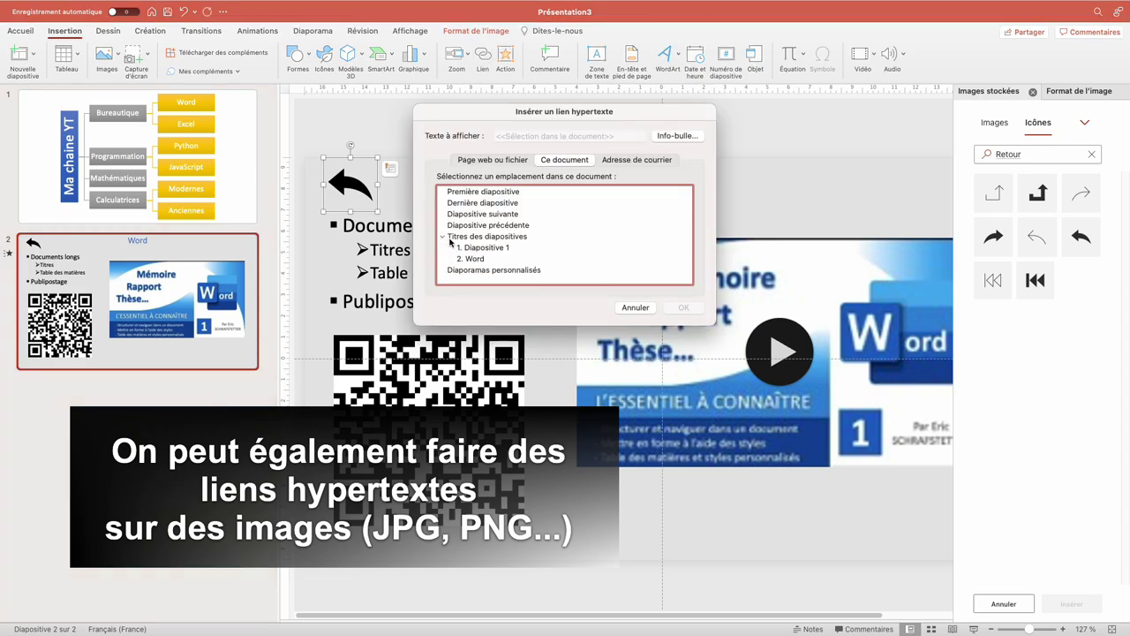
{"action": "left_click", "coordinate": [508, 250]}
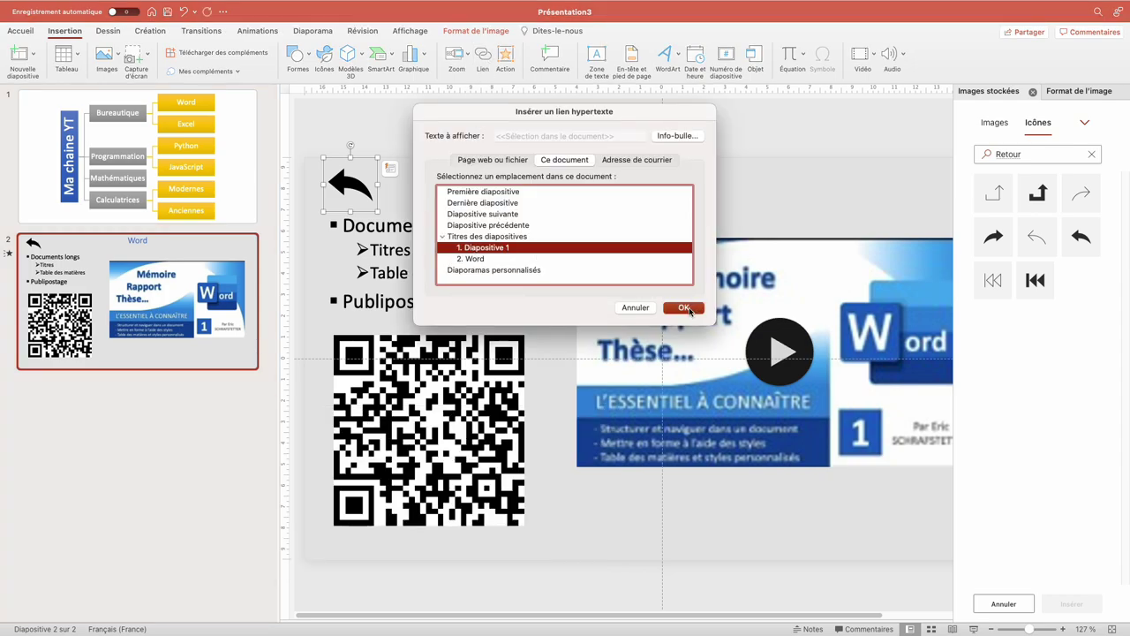
{"action": "left_click", "coordinate": [685, 308]}
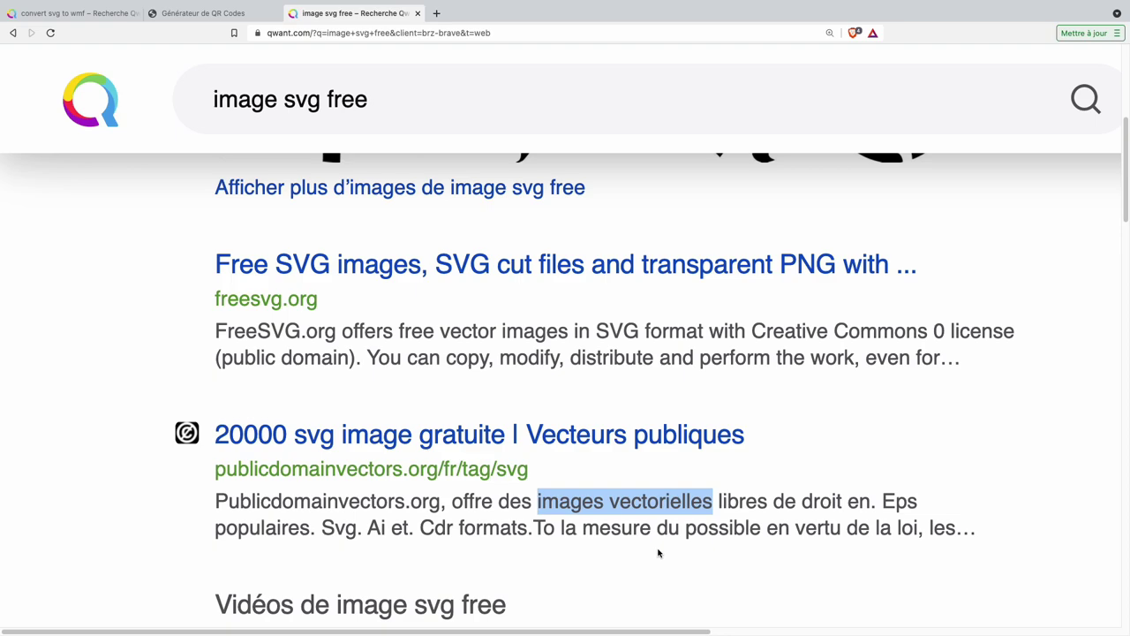
Open the publicdomainvectors.org result and download the laptop-2.svg laptop vector.
{"action": "left_click", "coordinate": [237, 102]}
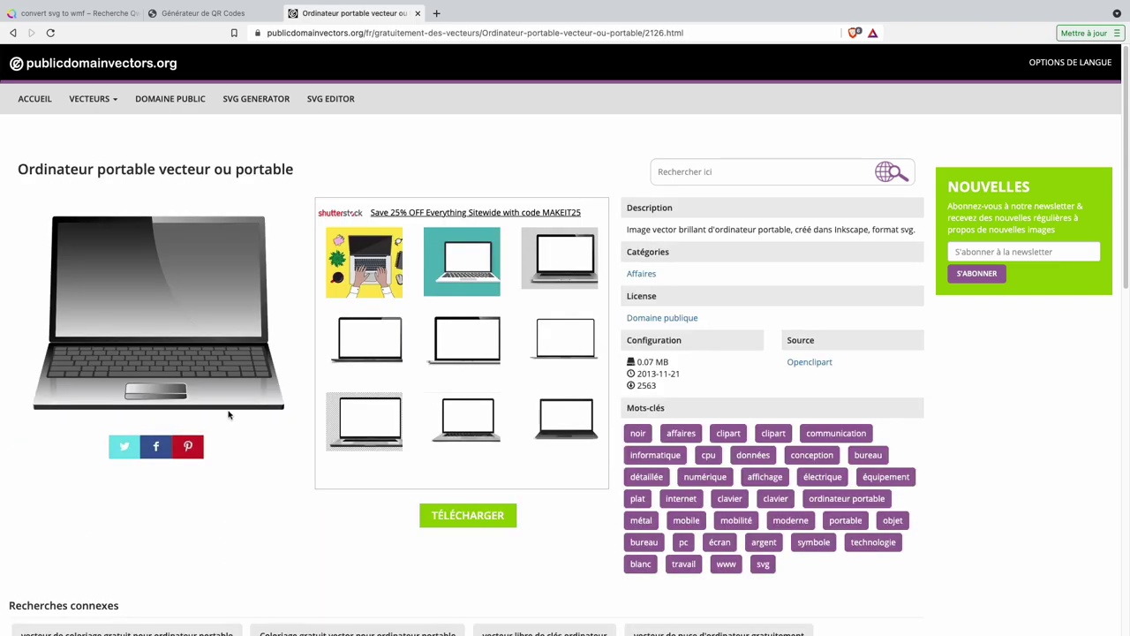
{"action": "left_click", "coordinate": [467, 521]}
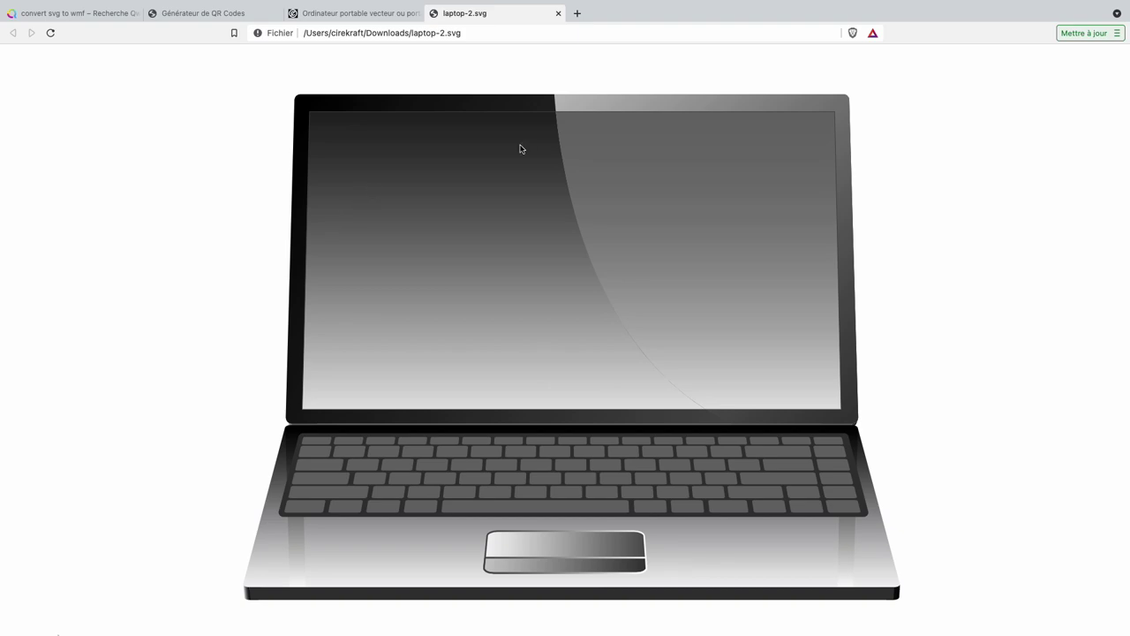
{"action": "key", "text": "super+shift+t"}
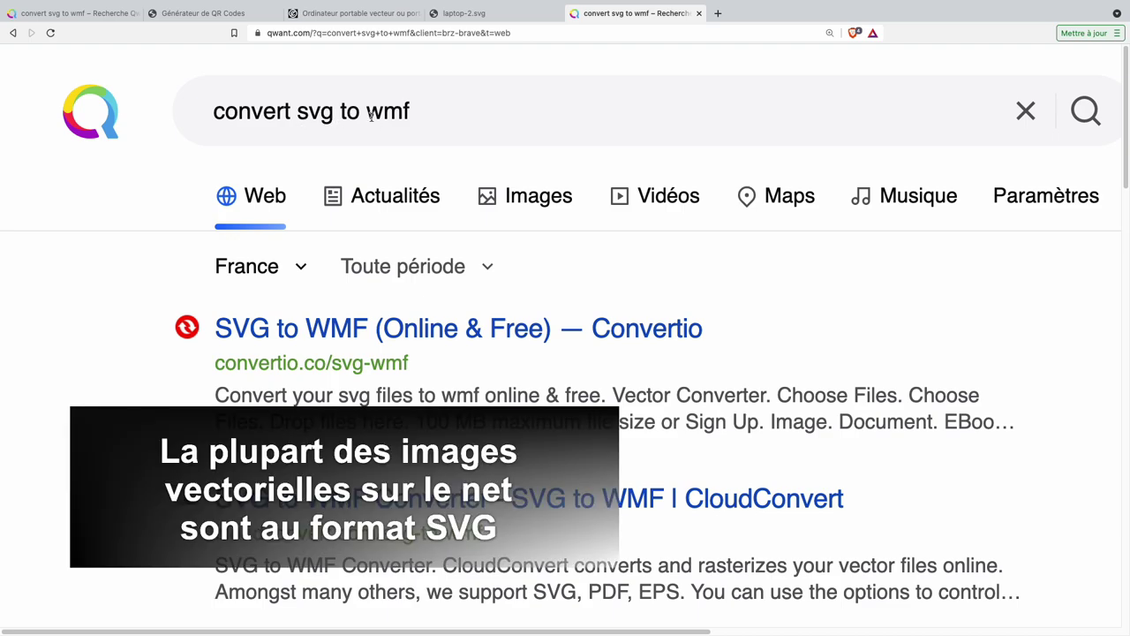
Search 'convert svg to wmf' and convert laptop-2.svg to WMF on Convertio.
{"action": "double_click", "coordinate": [371, 115]}
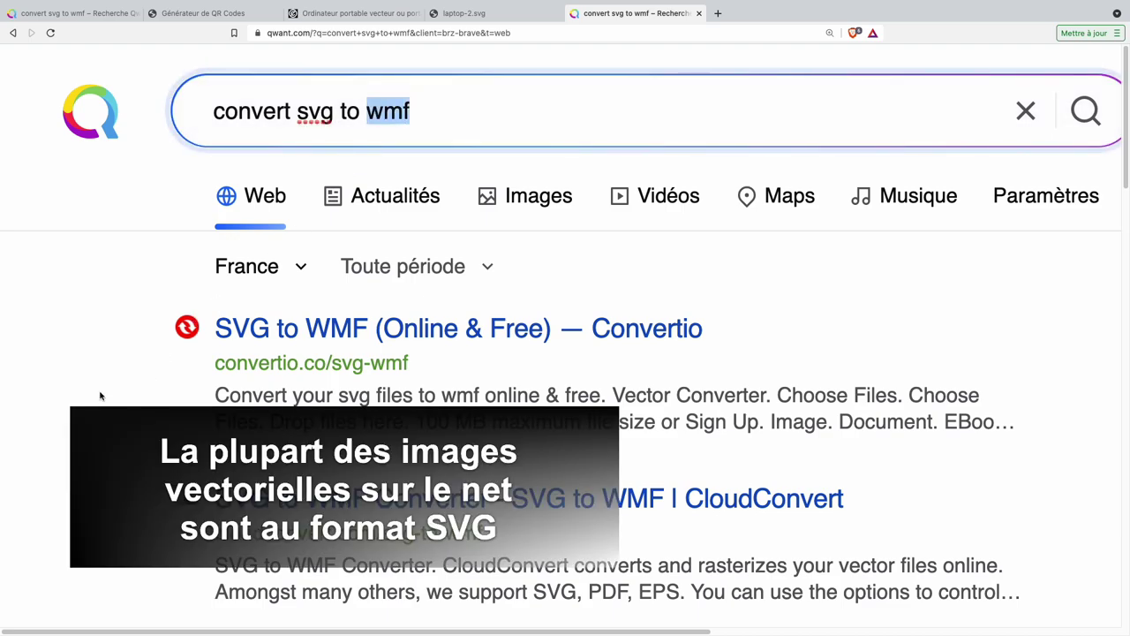
{"action": "scroll", "coordinate": [112, 361], "scroll_direction": "down", "scroll_amount": 1}
{"action": "scroll", "coordinate": [112, 361], "scroll_direction": "down", "scroll_amount": 2}
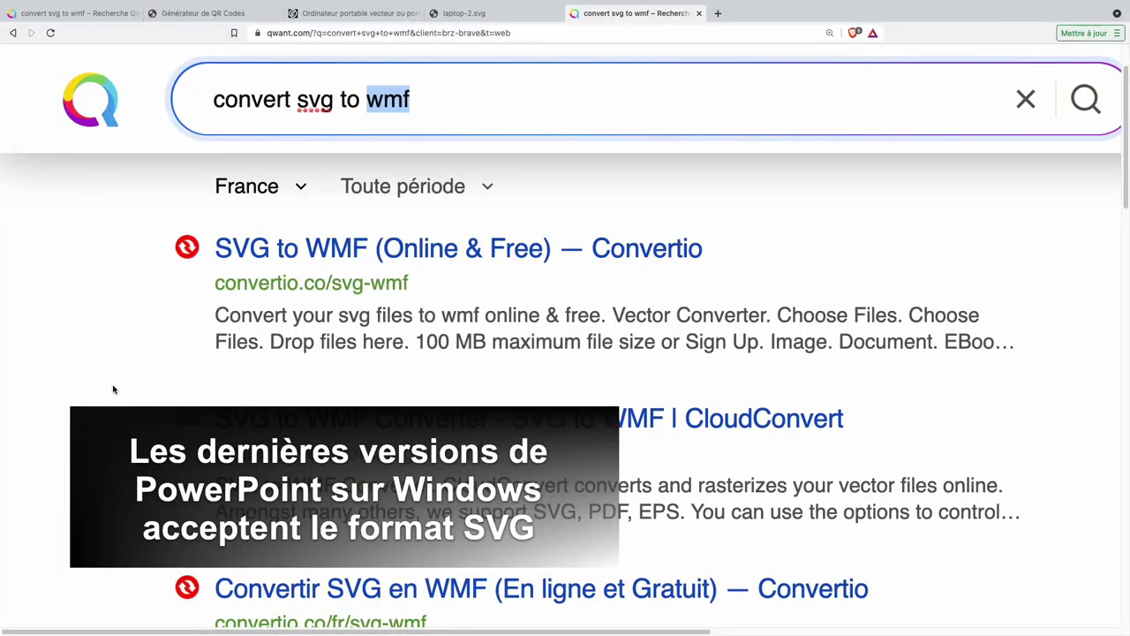
{"action": "scroll", "coordinate": [97, 375], "scroll_direction": "up", "scroll_amount": 1}
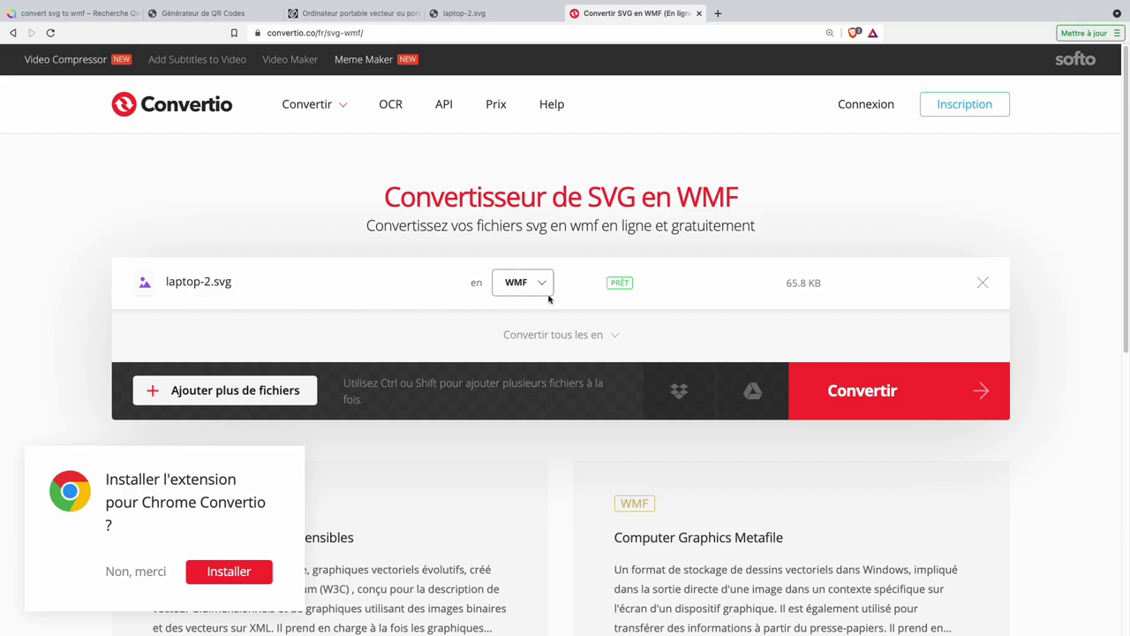
{"action": "left_click", "coordinate": [870, 399]}
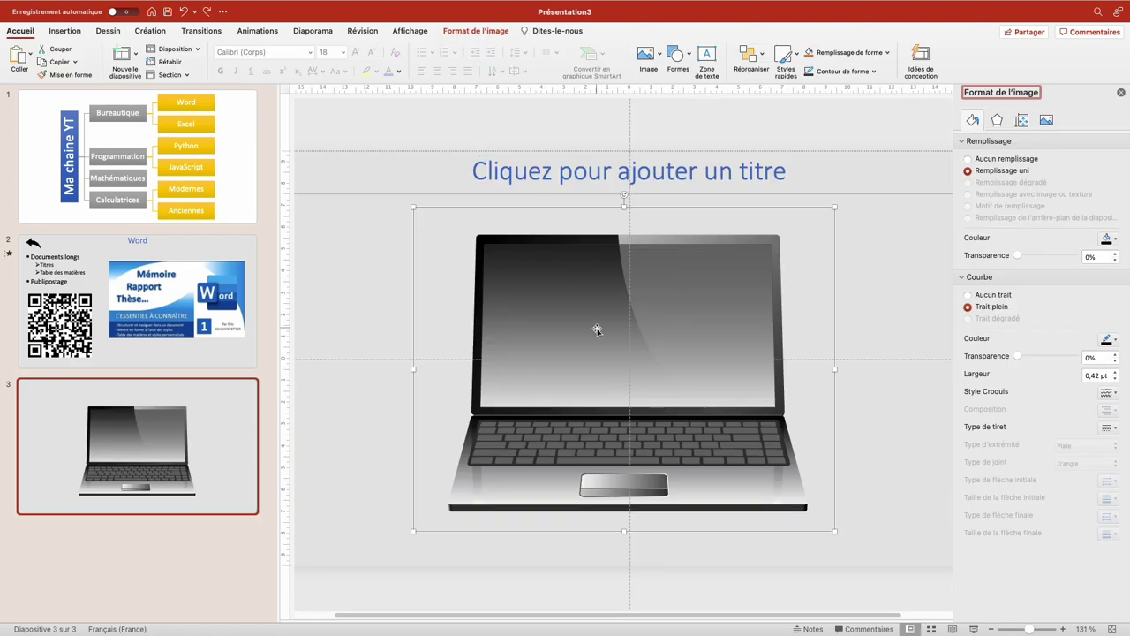
Convert the laptop picture into shapes and delete its grey and black screen shapes.
{"action": "right_click", "coordinate": [523, 325]}
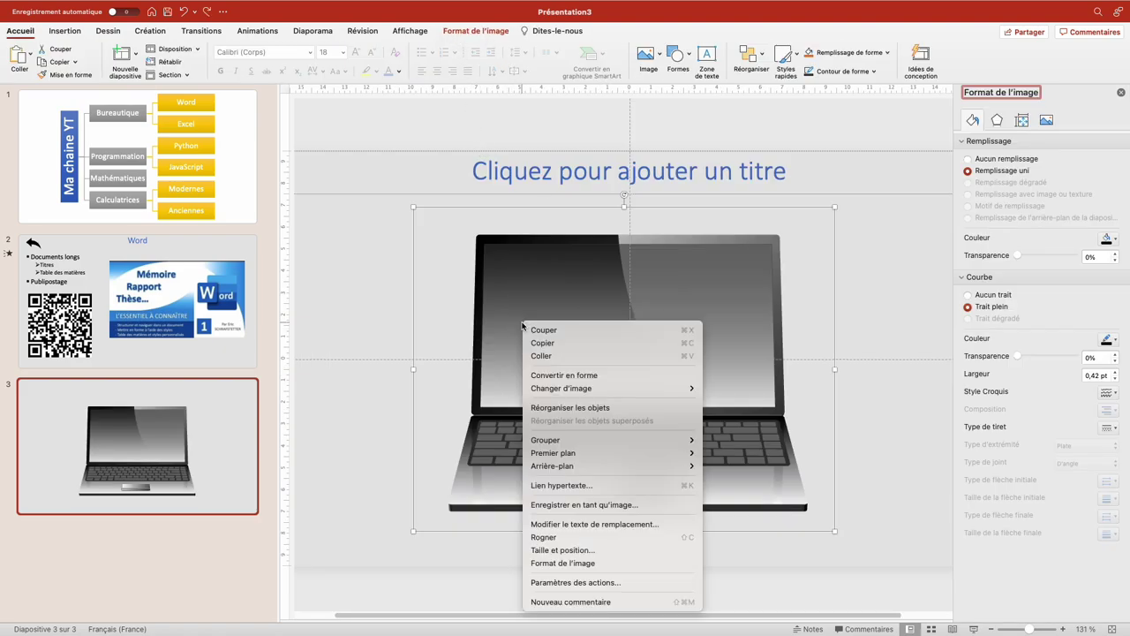
{"action": "left_click", "coordinate": [566, 375]}
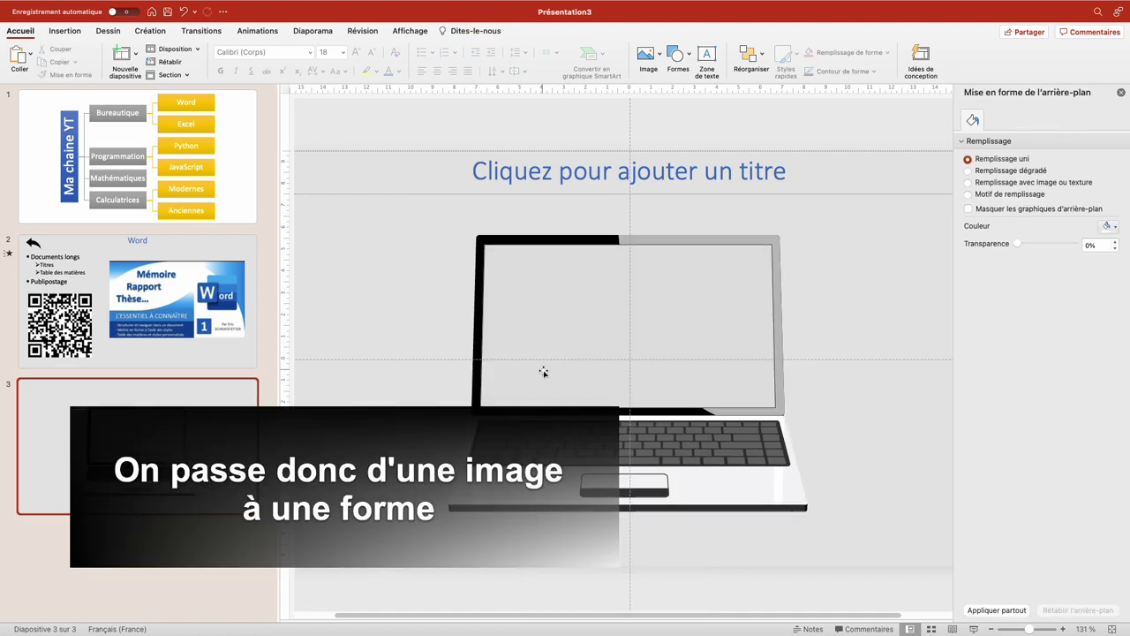
{"action": "left_click", "coordinate": [544, 373]}
{"action": "key", "text": "Delete"}
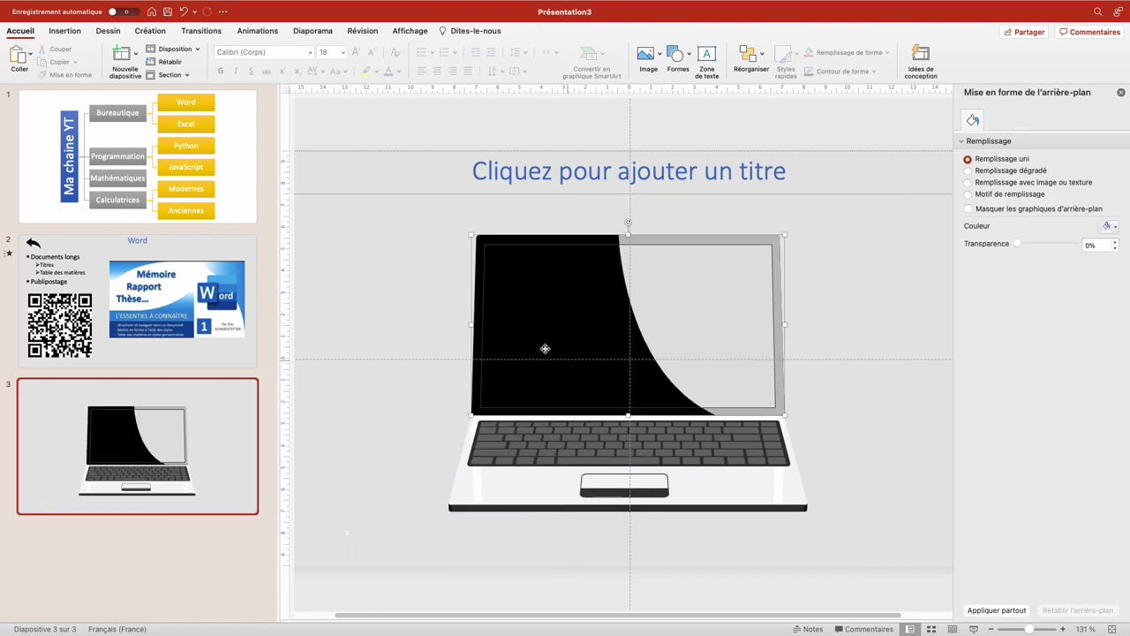
{"action": "left_click_drag", "start_coordinate": [545, 345], "coordinate": [415, 344]}
{"action": "key", "text": "Delete"}
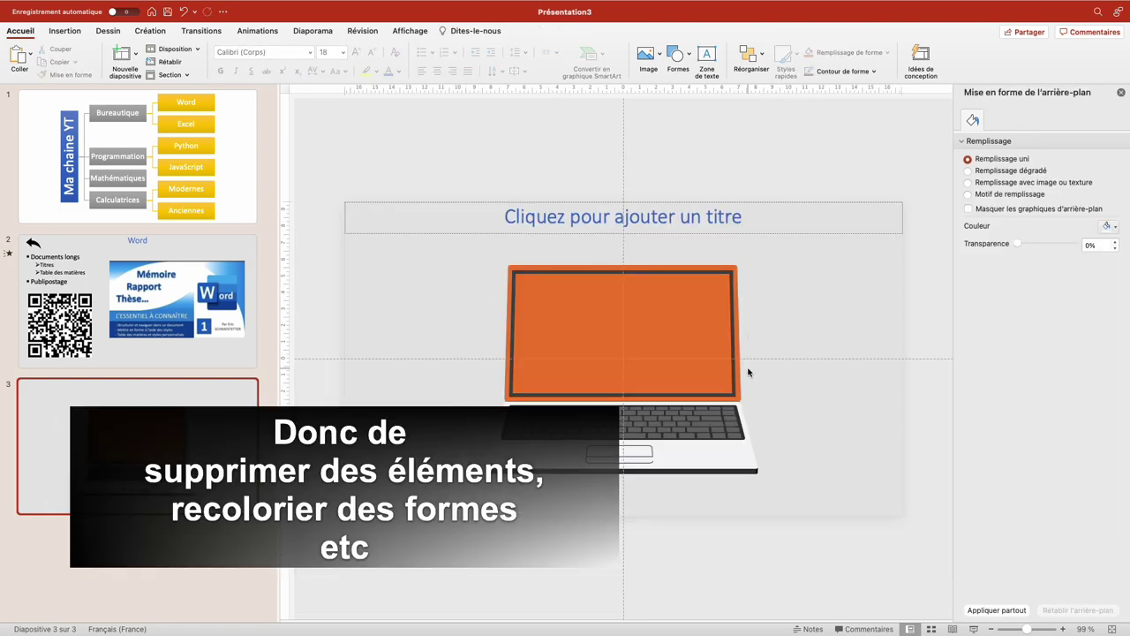
Select all the laptop pieces and group them into one object.
{"action": "mouse_move", "coordinate": [813, 503]}
{"action": "left_mouse_down"}
{"action": "mouse_move", "coordinate": [508, 351]}
{"action": "mouse_move", "coordinate": [458, 249]}
{"action": "left_mouse_up"}
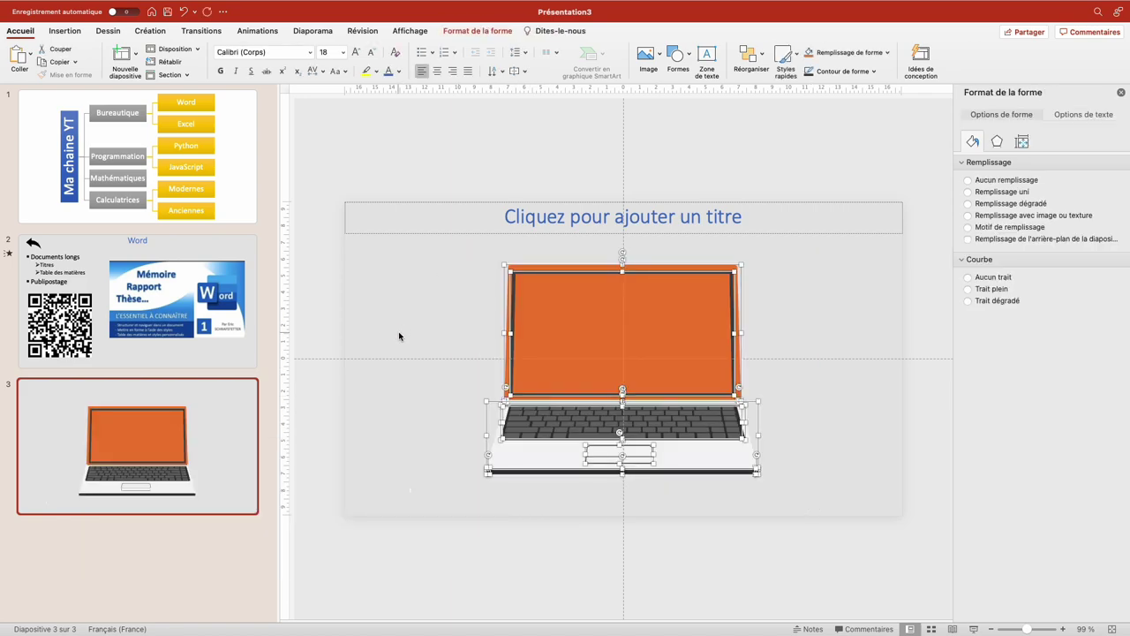
{"action": "right_click", "coordinate": [573, 353]}
{"action": "mouse_move", "coordinate": [642, 407]}
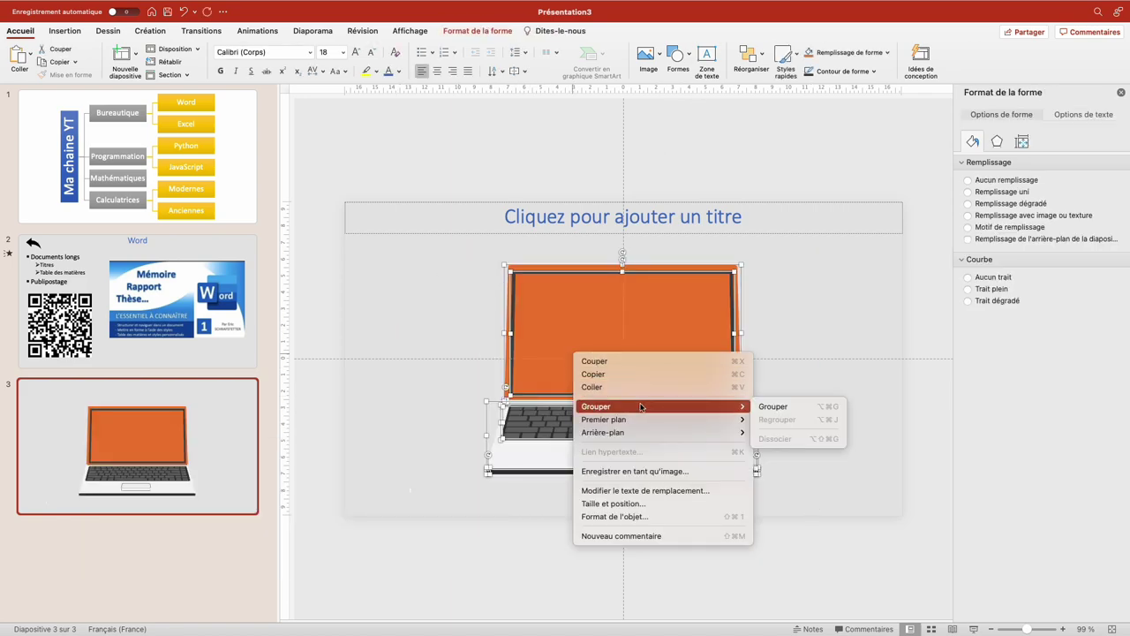
{"action": "left_click", "coordinate": [800, 406]}
{"action": "type", "text": "Retour"}
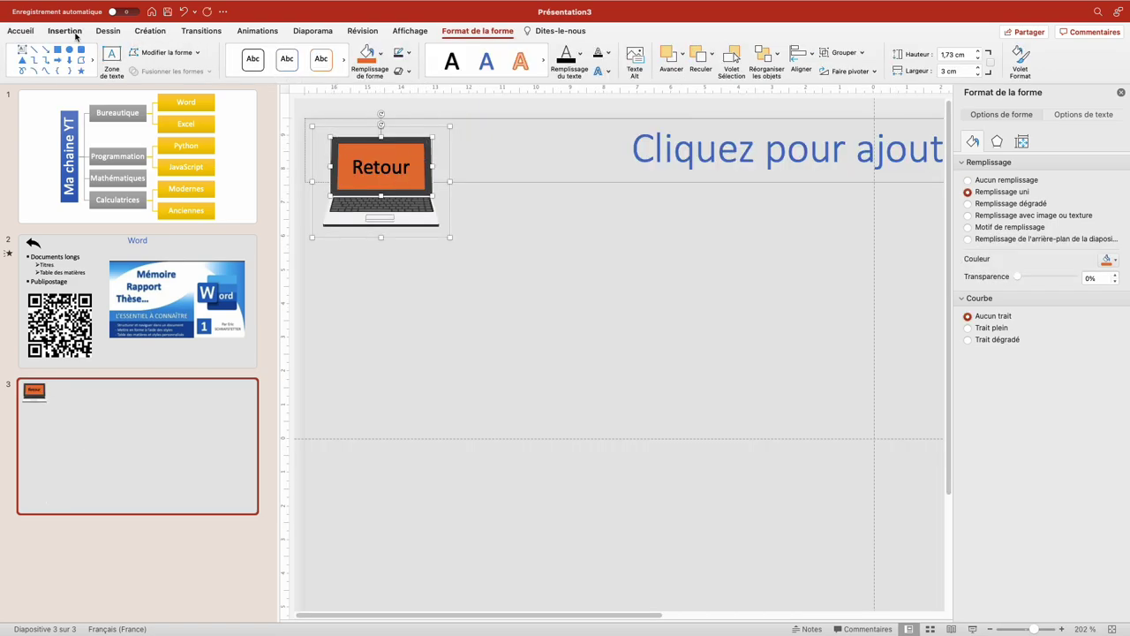
Hyperlink the Retour laptop on slide 3 to slide 1 (Diapositive 1).
{"action": "left_click", "coordinate": [74, 34]}
{"action": "left_click", "coordinate": [481, 58]}
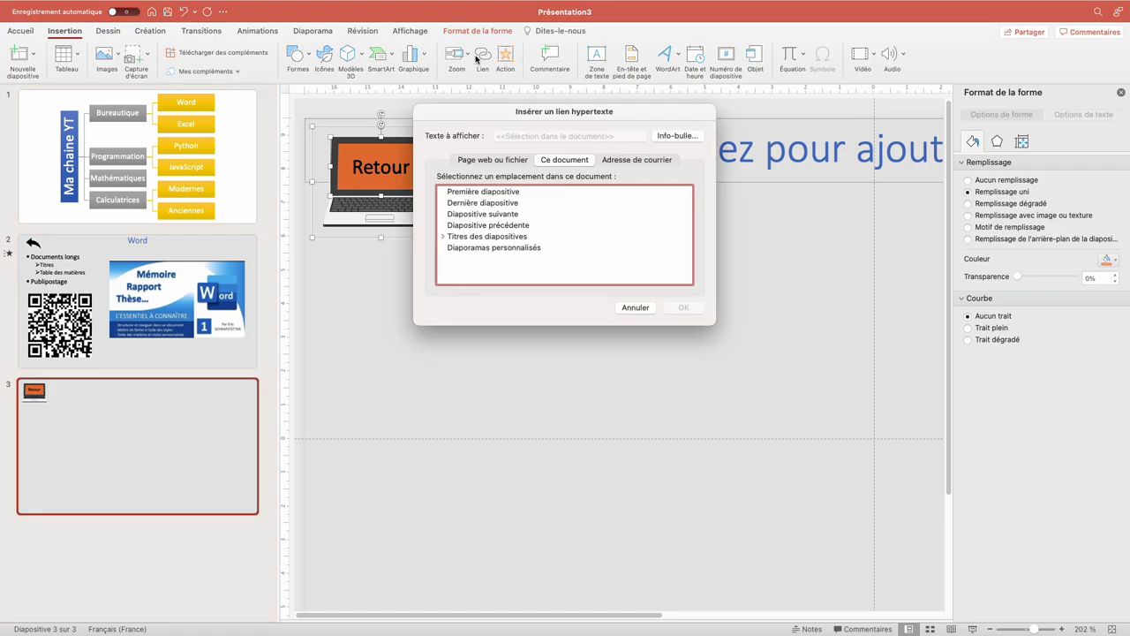
{"action": "left_click", "coordinate": [487, 236]}
{"action": "left_click", "coordinate": [491, 248]}
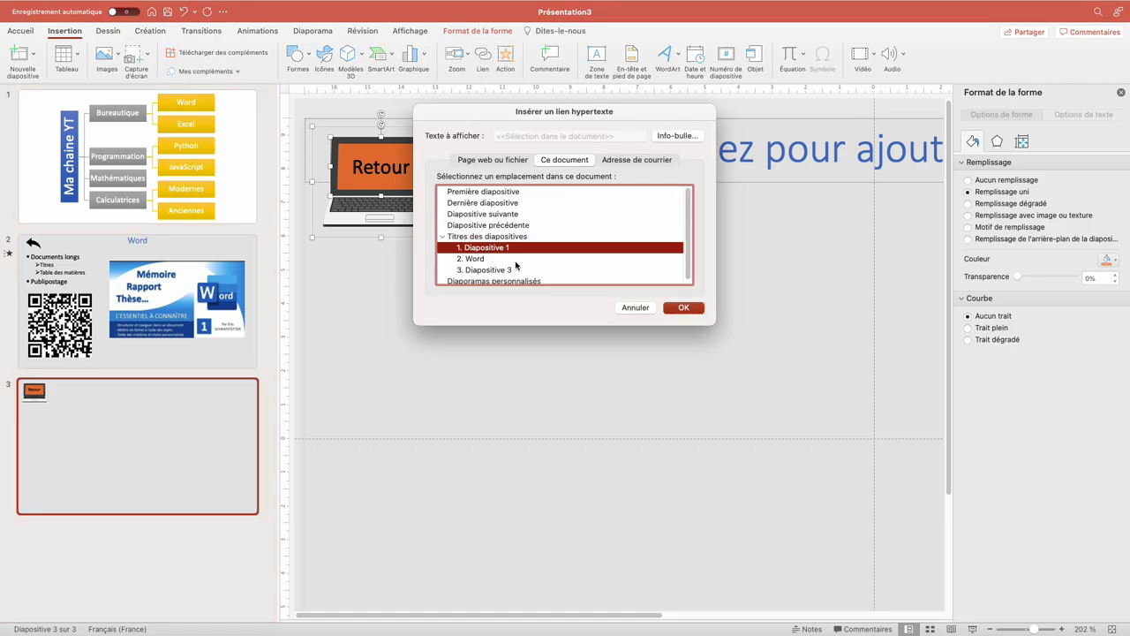
{"action": "left_click", "coordinate": [692, 309]}
Test the link in a slideshow from slide 3, jumping back to slide 1, then exit.
{"action": "key", "text": "super+shift+Return"}
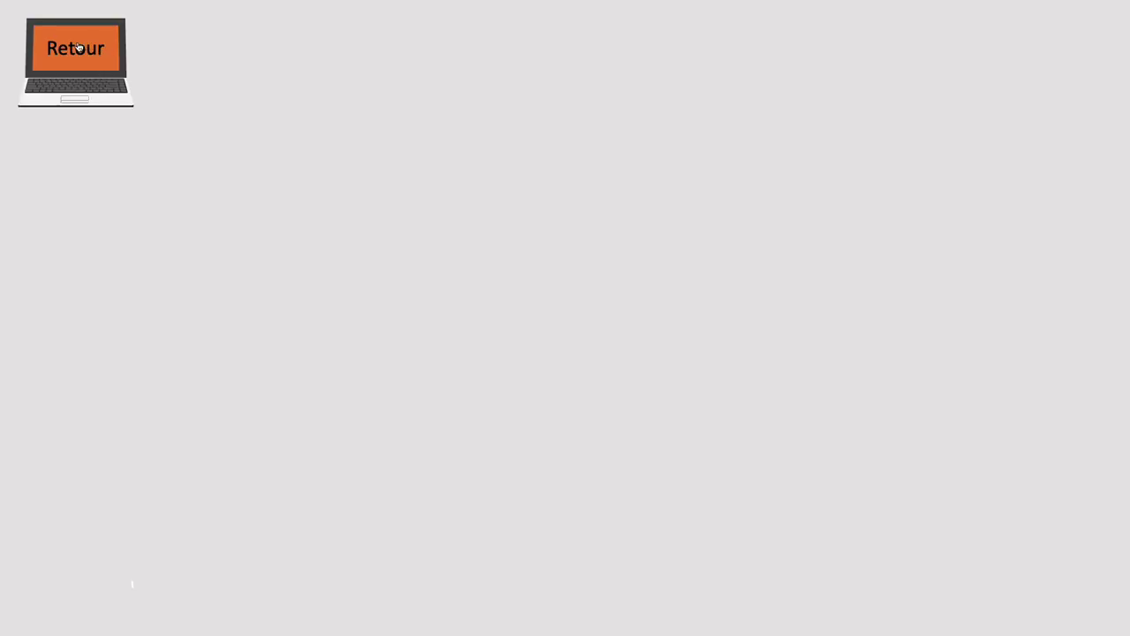
{"action": "left_click", "coordinate": [84, 46]}
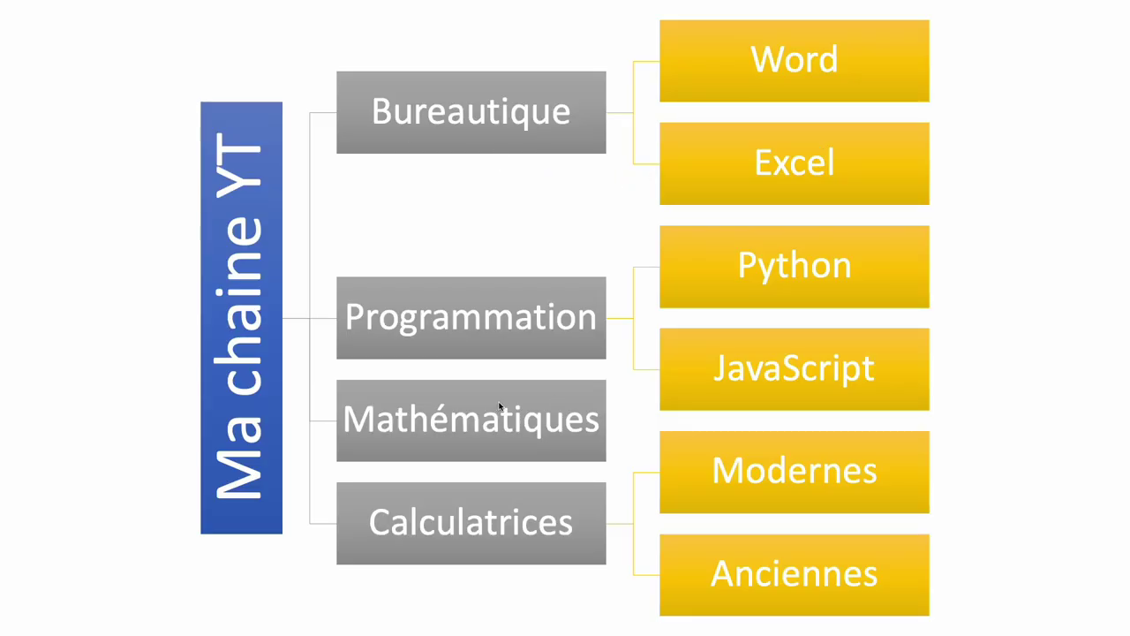
{"action": "key", "text": "Escape"}
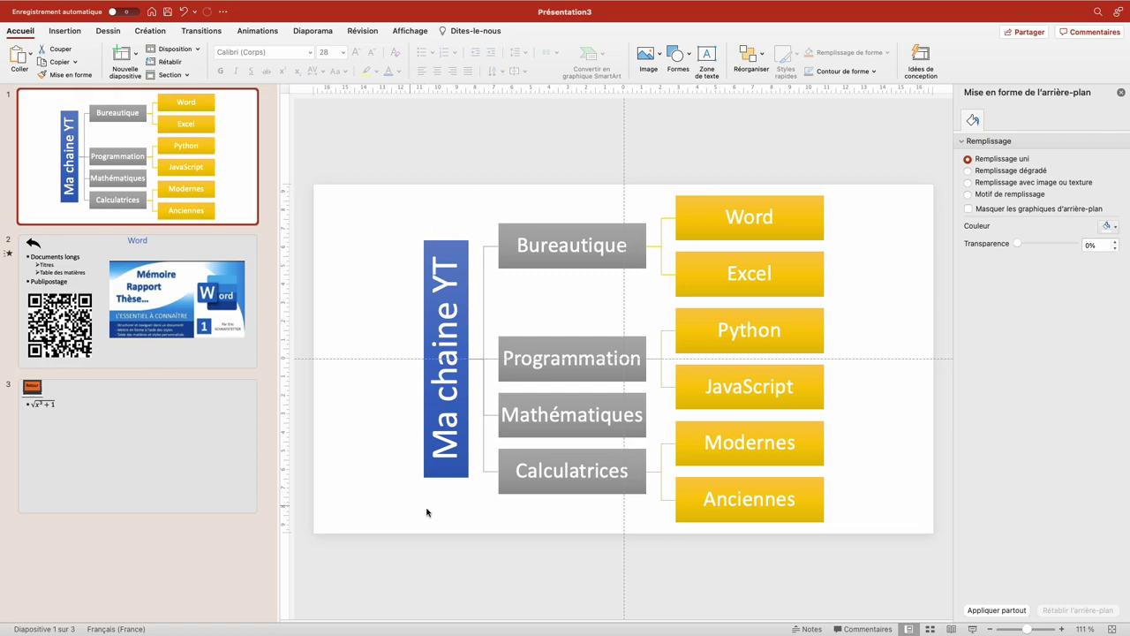
Add a new blank slide 2 and draw a rounded rectangle near its centre.
{"action": "key", "text": "Return"}
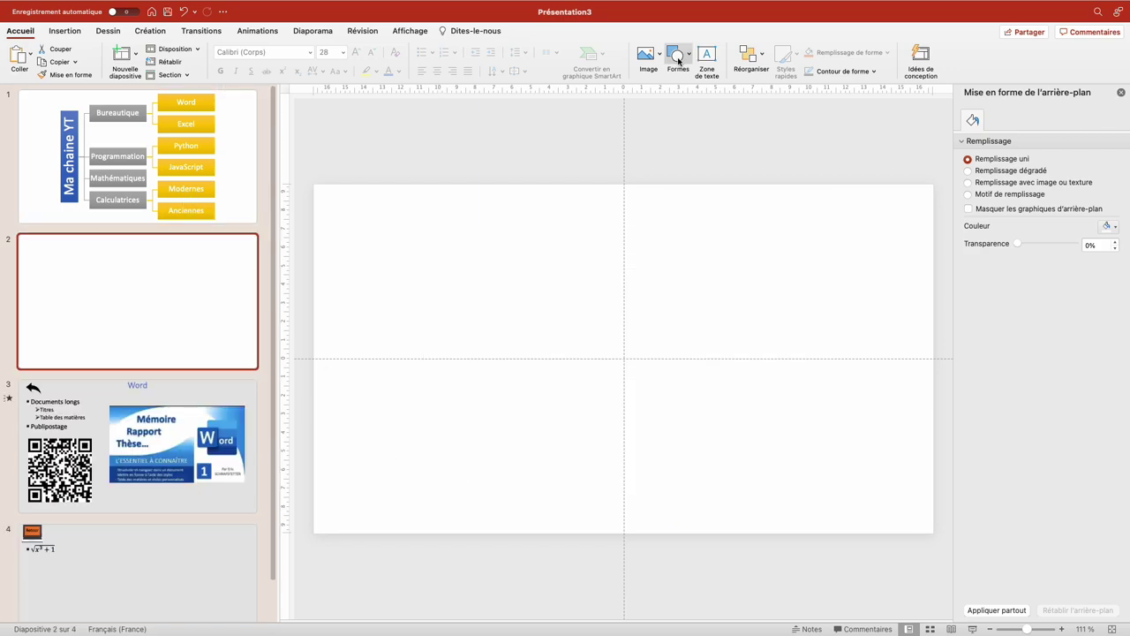
{"action": "left_click", "coordinate": [676, 56]}
{"action": "left_click", "coordinate": [775, 92]}
{"action": "left_click_drag", "start_coordinate": [544, 340], "coordinate": [674, 380]}
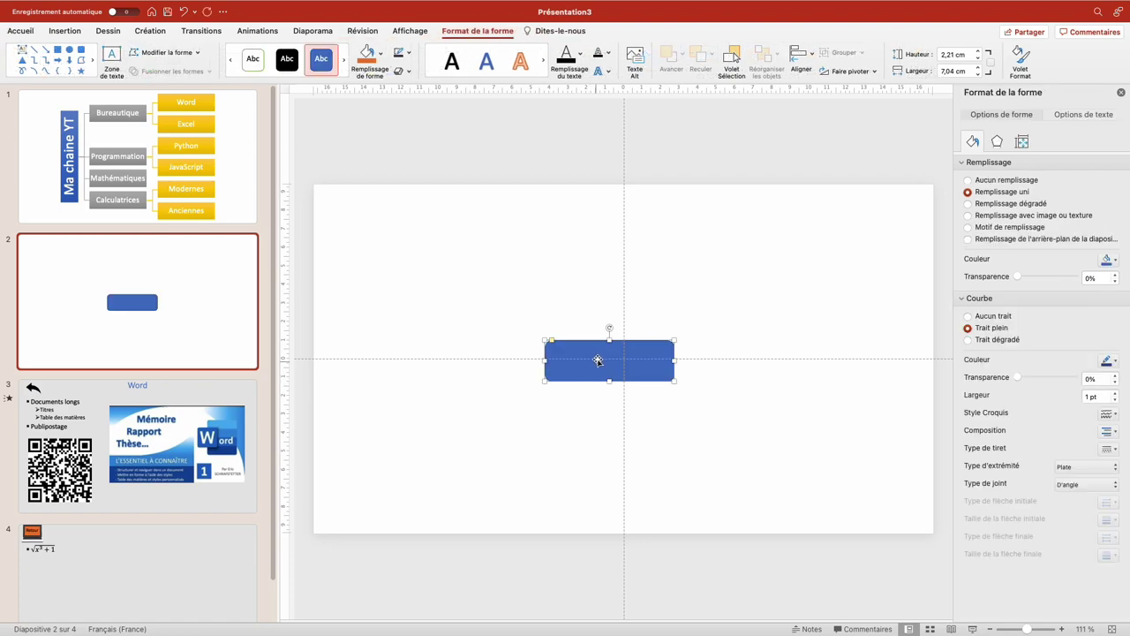
{"action": "scroll", "coordinate": [608, 361], "scroll_direction": "up", "scroll_amount": 3}
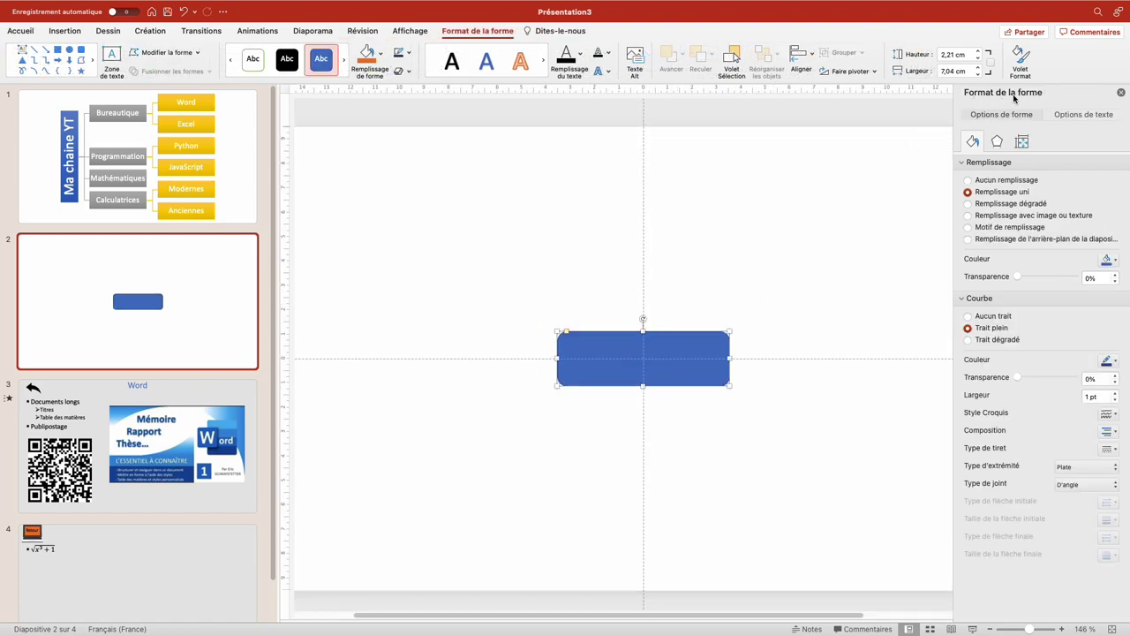
Open the rectangle's Format Shape pane on its Effects settings.
{"action": "right_click", "coordinate": [594, 337]}
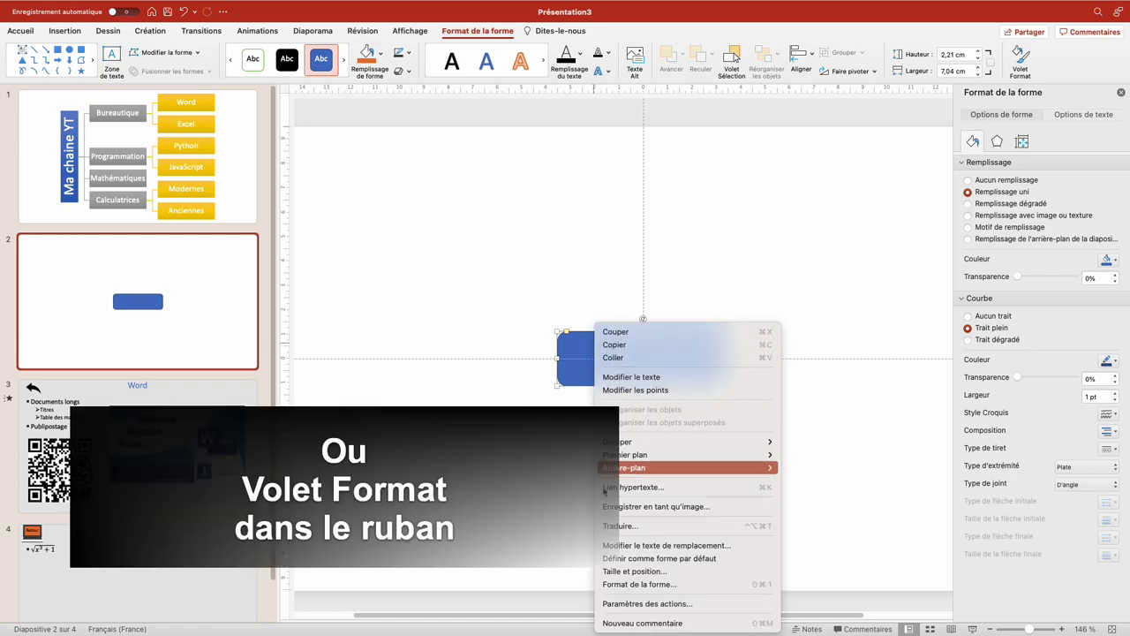
{"action": "left_click", "coordinate": [621, 586]}
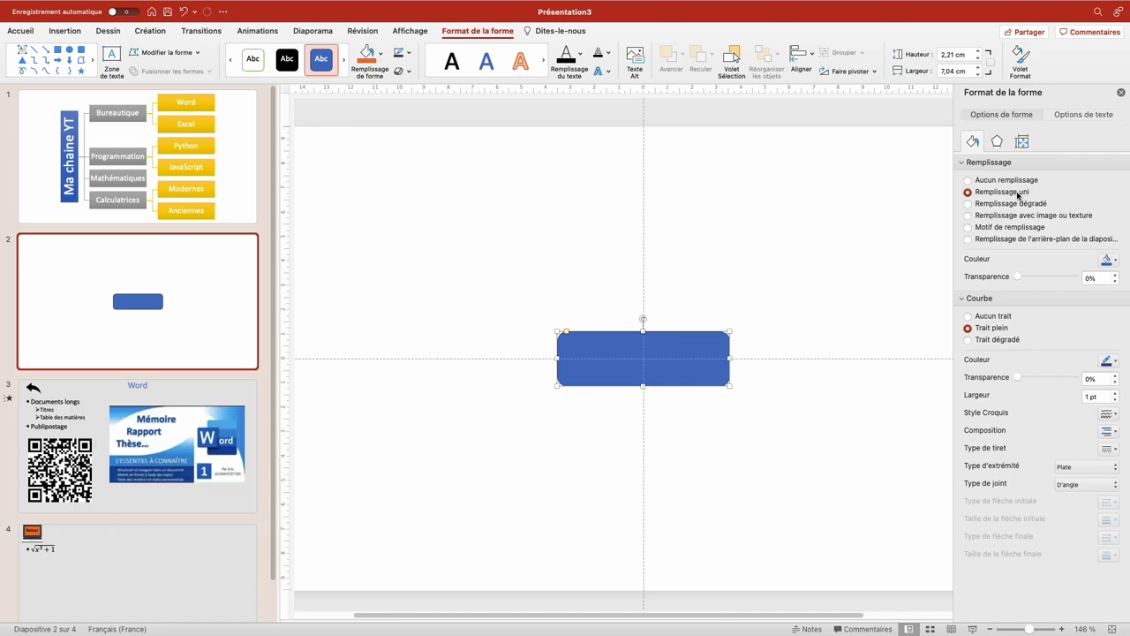
{"action": "left_click", "coordinate": [998, 143]}
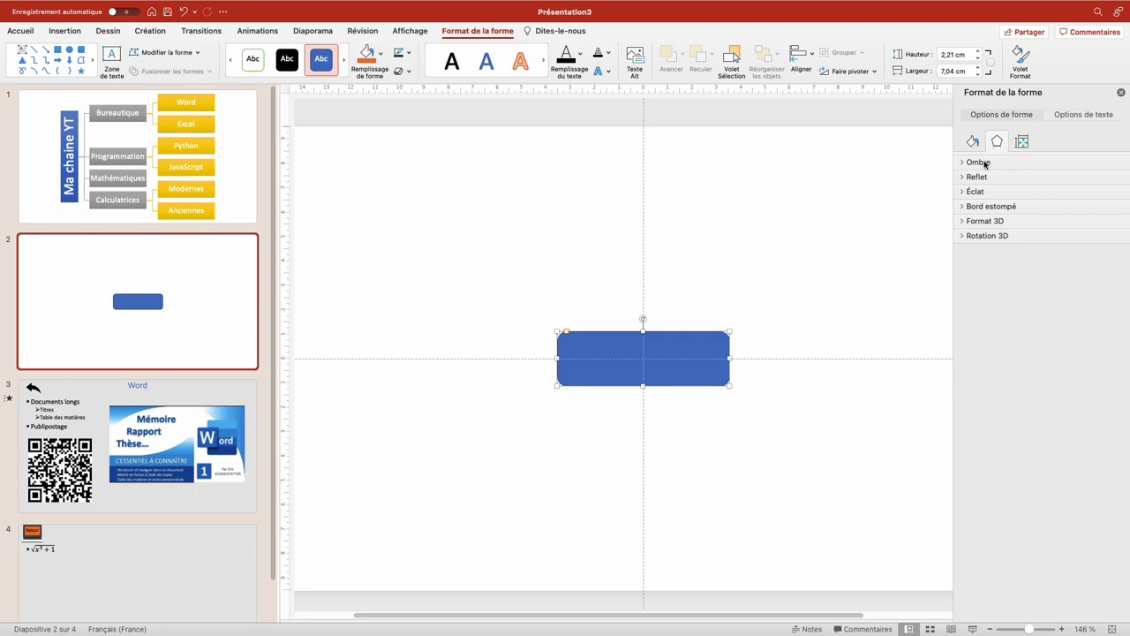
Give the rectangle an outer drop shadow at 12 pt distance and try a perspective 3D rotation.
{"action": "left_click", "coordinate": [977, 162]}
{"action": "left_click", "coordinate": [1109, 183]}
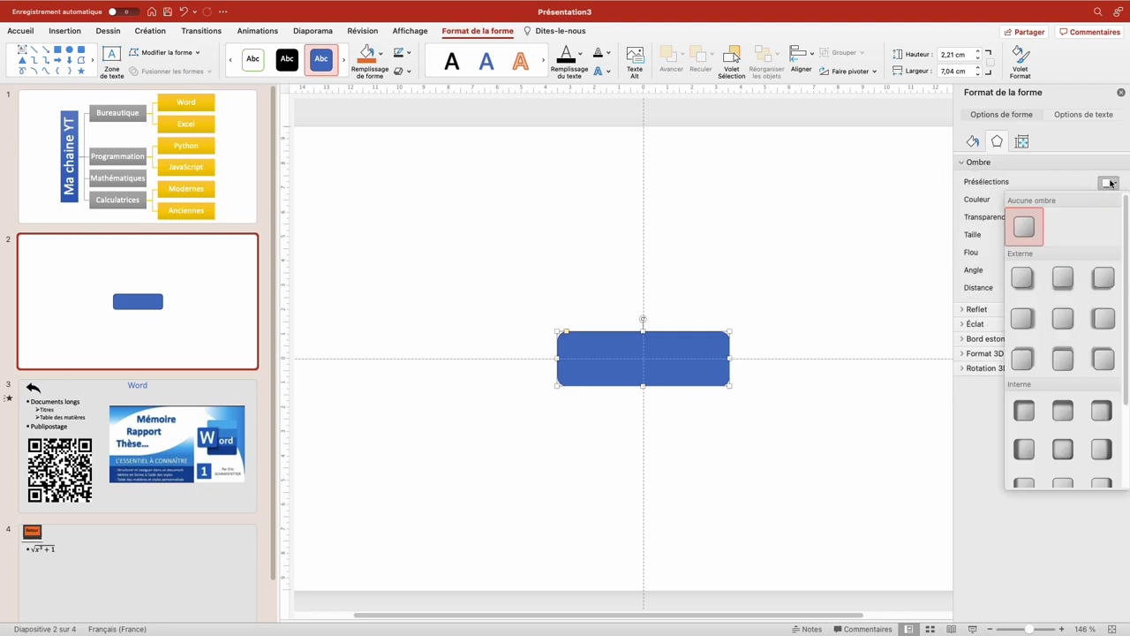
{"action": "left_click", "coordinate": [1028, 282]}
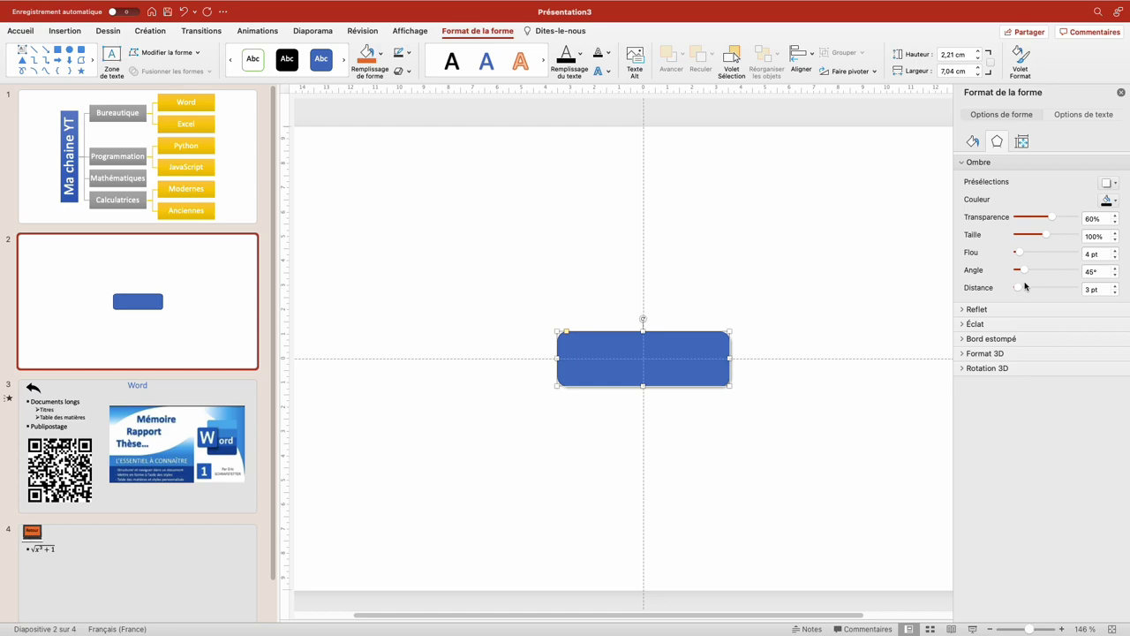
{"action": "mouse_move", "coordinate": [1021, 288]}
{"action": "left_mouse_down"}
{"action": "mouse_move", "coordinate": [1035, 289]}
{"action": "mouse_move", "coordinate": [1021, 288]}
{"action": "mouse_move", "coordinate": [1023, 254]}
{"action": "left_mouse_up"}
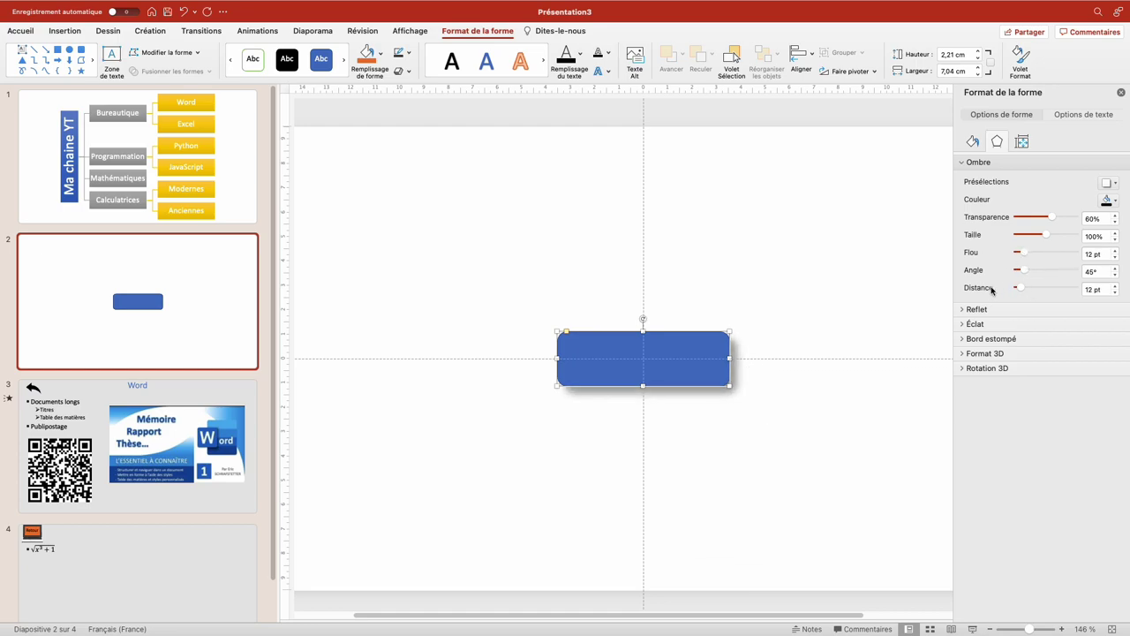
{"action": "left_click", "coordinate": [964, 369]}
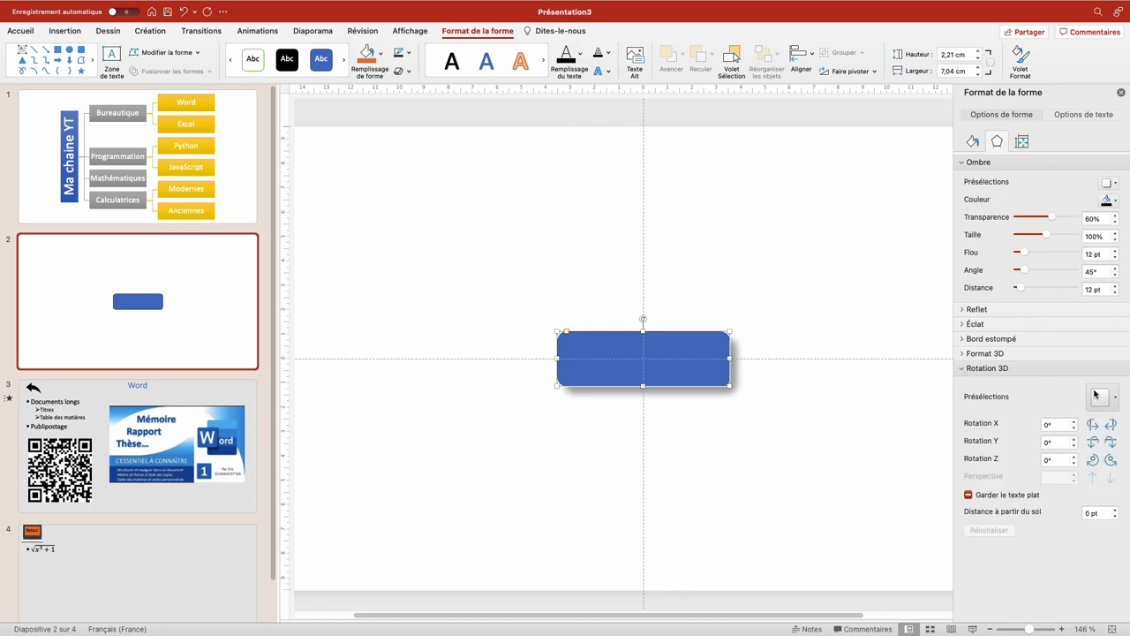
{"action": "left_click", "coordinate": [1101, 403]}
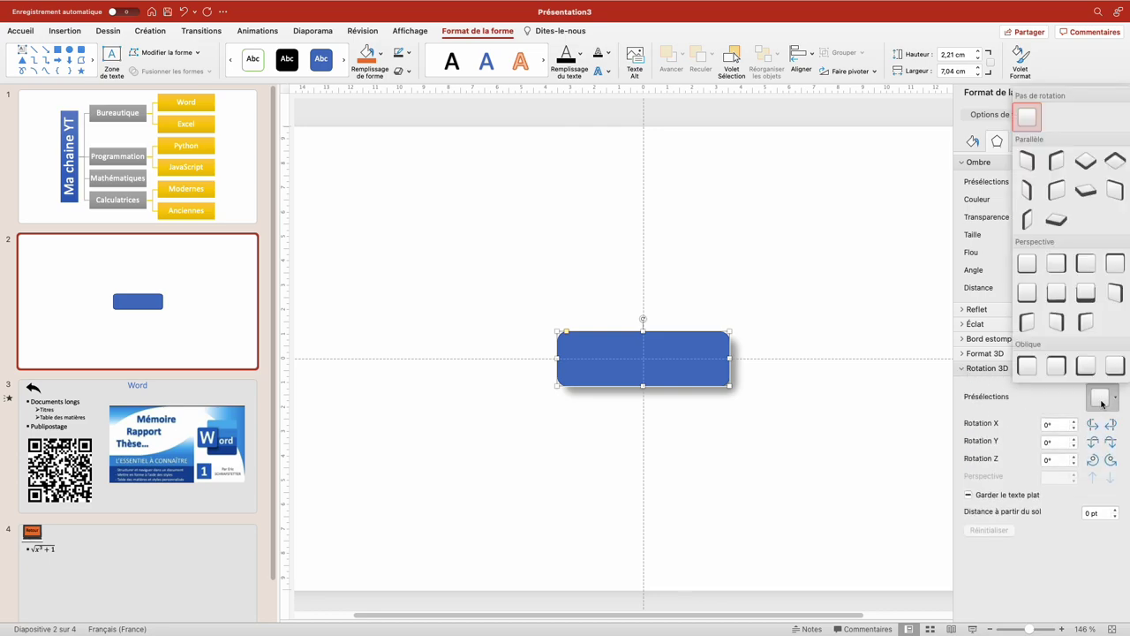
{"action": "left_click", "coordinate": [1061, 301]}
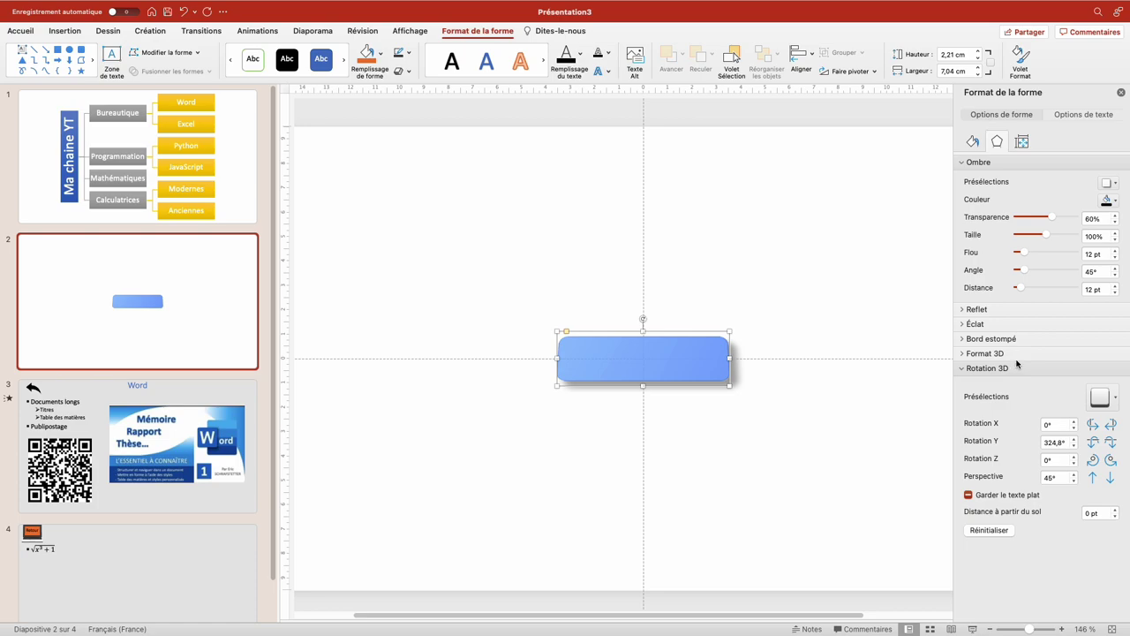
Copy the rectangle to the upper right and again below it, keeping them aligned.
{"action": "left_click", "coordinate": [609, 350]}
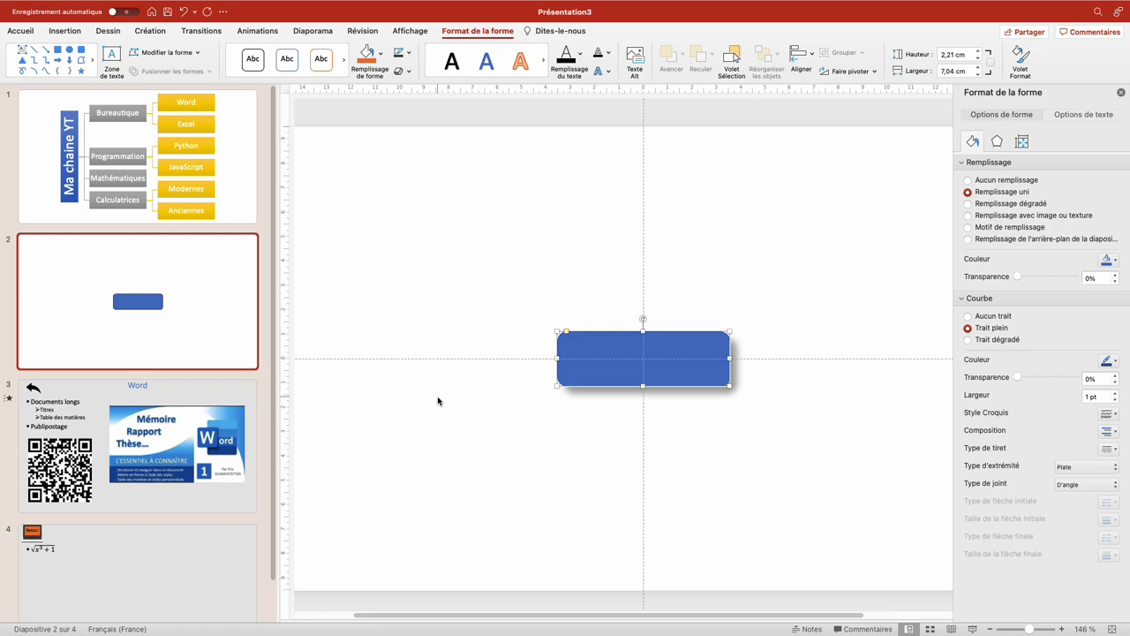
{"action": "key", "text": "ctrl+d"}
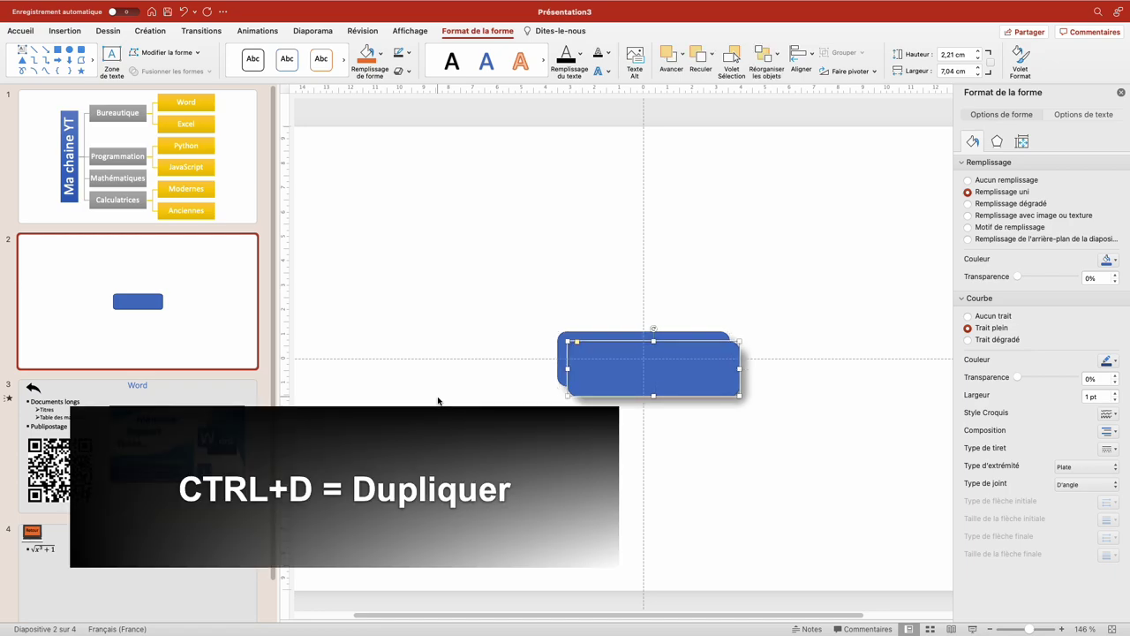
{"action": "left_click_drag", "start_coordinate": [593, 363], "coordinate": [725, 243]}
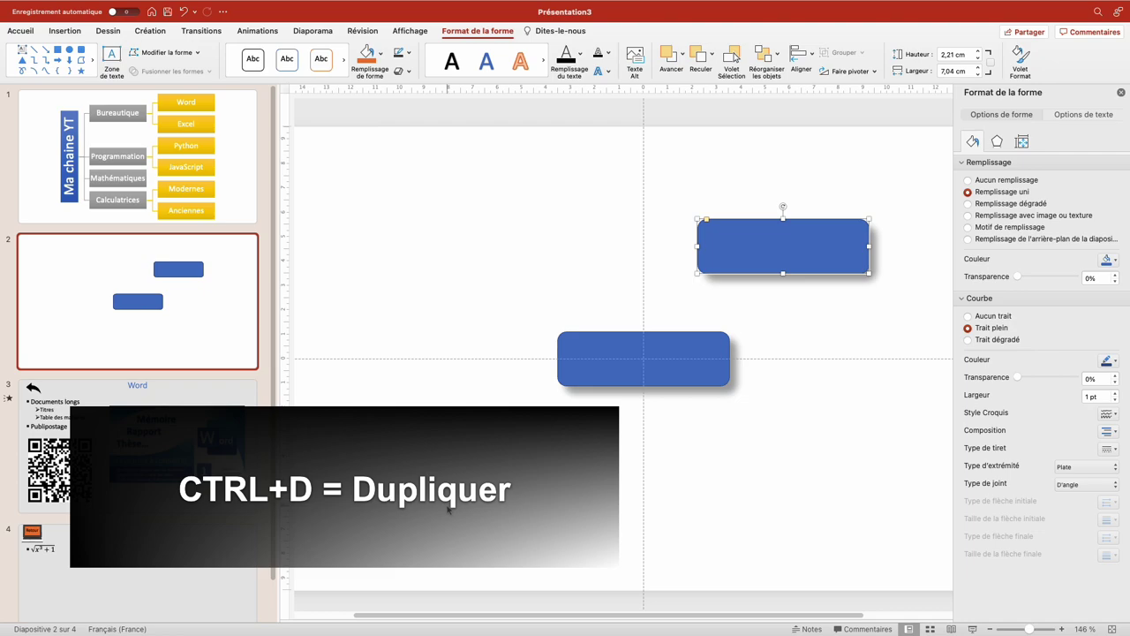
{"action": "key", "text": "ctrl+z"}
{"action": "key", "text": "ctrl+z"}
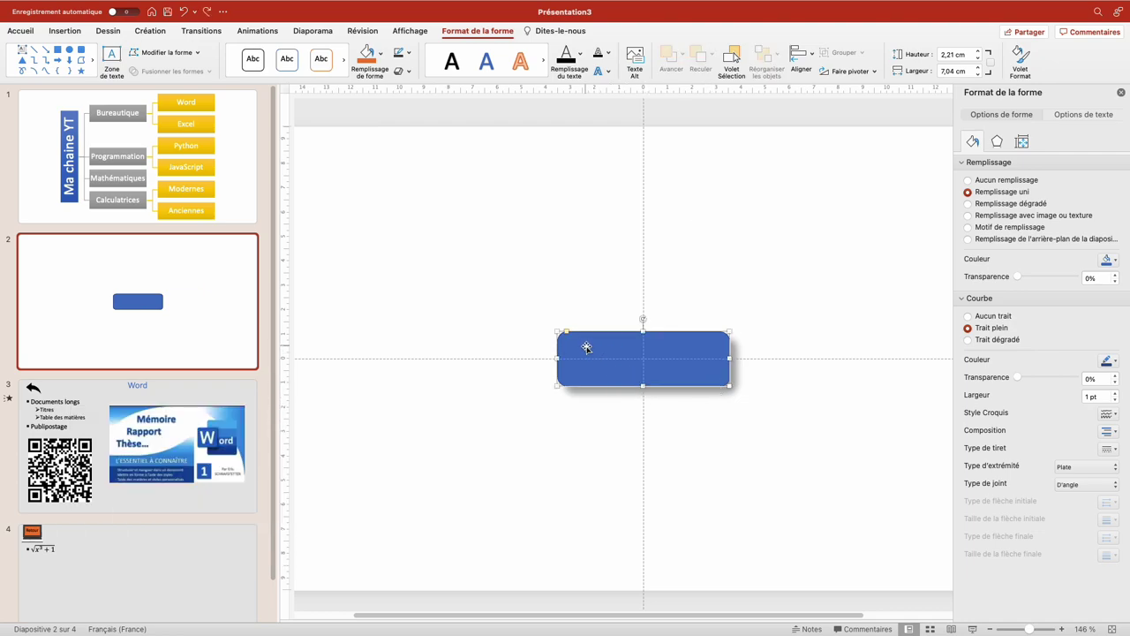
{"action": "left_click_drag", "start_coordinate": [587, 347], "coordinate": [726, 238], "text": "ctrl"}
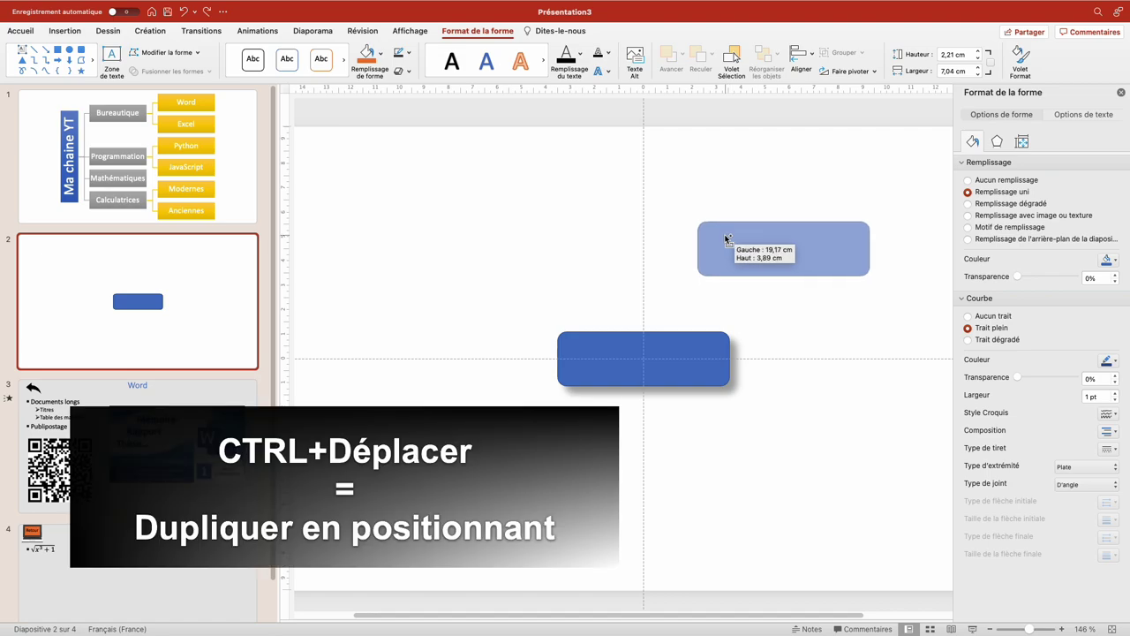
{"action": "left_click_drag", "start_coordinate": [735, 247], "coordinate": [764, 448], "text": "ctrl"}
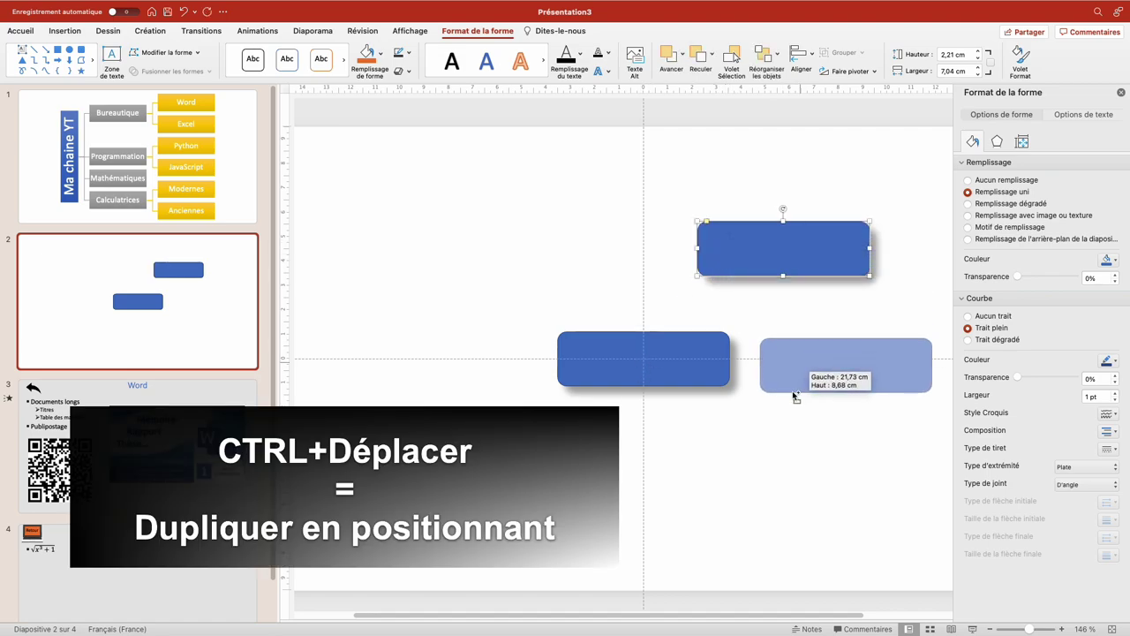
{"action": "left_click_drag", "start_coordinate": [766, 449], "coordinate": [758, 448]}
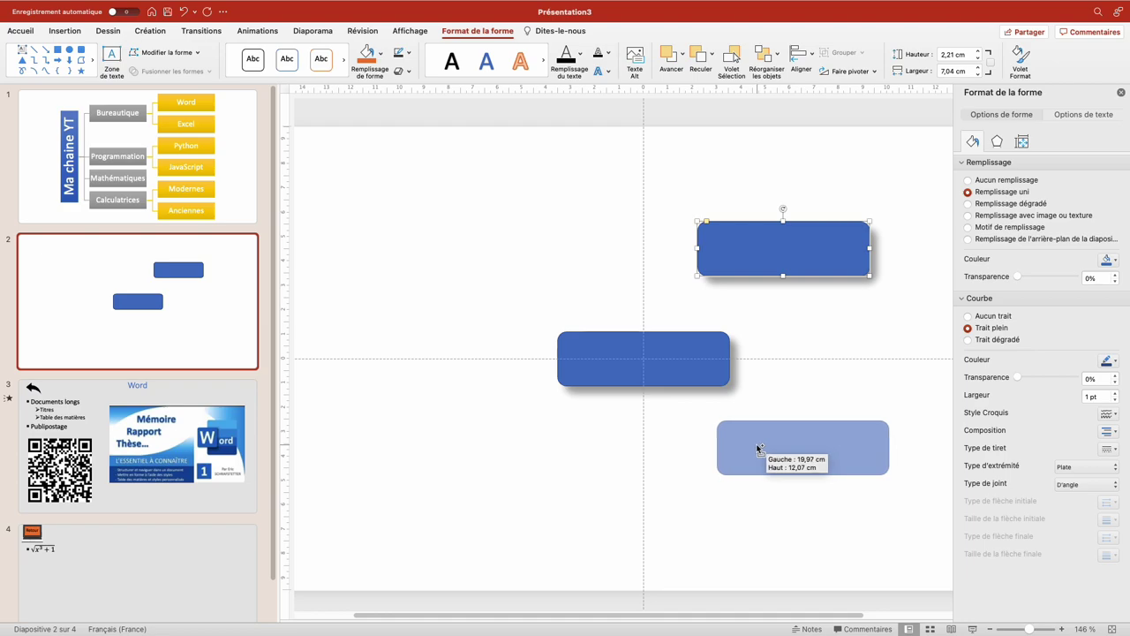
{"action": "key", "text": "shift"}
{"action": "mouse_move", "coordinate": [757, 447]}
{"action": "left_mouse_down"}
{"action": "mouse_move", "coordinate": [746, 397]}
{"action": "mouse_move", "coordinate": [788, 500]}
{"action": "mouse_move", "coordinate": [777, 345]}
{"action": "mouse_move", "coordinate": [764, 391]}
{"action": "mouse_move", "coordinate": [768, 491]}
{"action": "mouse_move", "coordinate": [766, 470]}
{"action": "left_mouse_up"}
Copy the top-right box to the upper left and rotate it slightly.
{"action": "mouse_move", "coordinate": [735, 255]}
{"action": "left_mouse_down"}
{"action": "mouse_move", "coordinate": [436, 261]}
{"action": "mouse_move", "coordinate": [445, 249]}
{"action": "mouse_move", "coordinate": [436, 274]}
{"action": "mouse_move", "coordinate": [419, 218]}
{"action": "mouse_move", "coordinate": [348, 235]}
{"action": "mouse_move", "coordinate": [381, 235]}
{"action": "mouse_move", "coordinate": [371, 235]}
{"action": "mouse_move", "coordinate": [398, 200]}
{"action": "mouse_move", "coordinate": [374, 204]}
{"action": "mouse_move", "coordinate": [367, 230]}
{"action": "mouse_move", "coordinate": [361, 221]}
{"action": "mouse_move", "coordinate": [380, 197]}
{"action": "mouse_move", "coordinate": [421, 219]}
{"action": "left_mouse_up"}
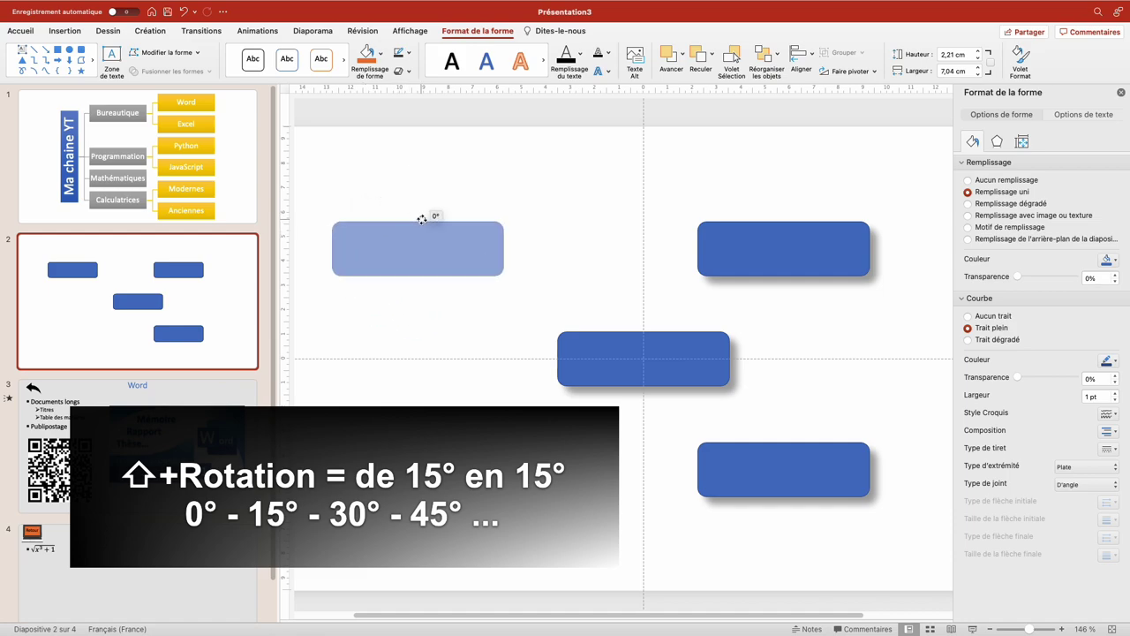
{"action": "mouse_move", "coordinate": [421, 219]}
{"action": "left_mouse_down"}
{"action": "mouse_move", "coordinate": [409, 202]}
{"action": "mouse_move", "coordinate": [381, 228]}
{"action": "mouse_move", "coordinate": [394, 212]}
{"action": "mouse_move", "coordinate": [438, 229]}
{"action": "mouse_move", "coordinate": [412, 211]}
{"action": "mouse_move", "coordinate": [391, 214]}
{"action": "left_mouse_up"}
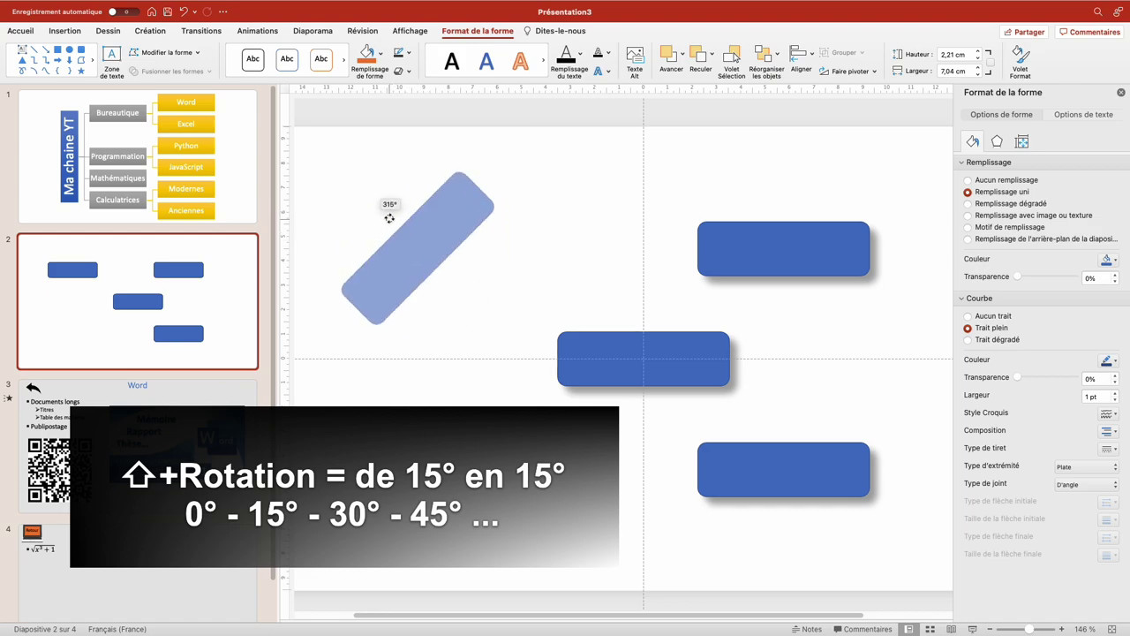
{"action": "left_click", "coordinate": [62, 34]}
{"action": "left_click", "coordinate": [311, 64]}
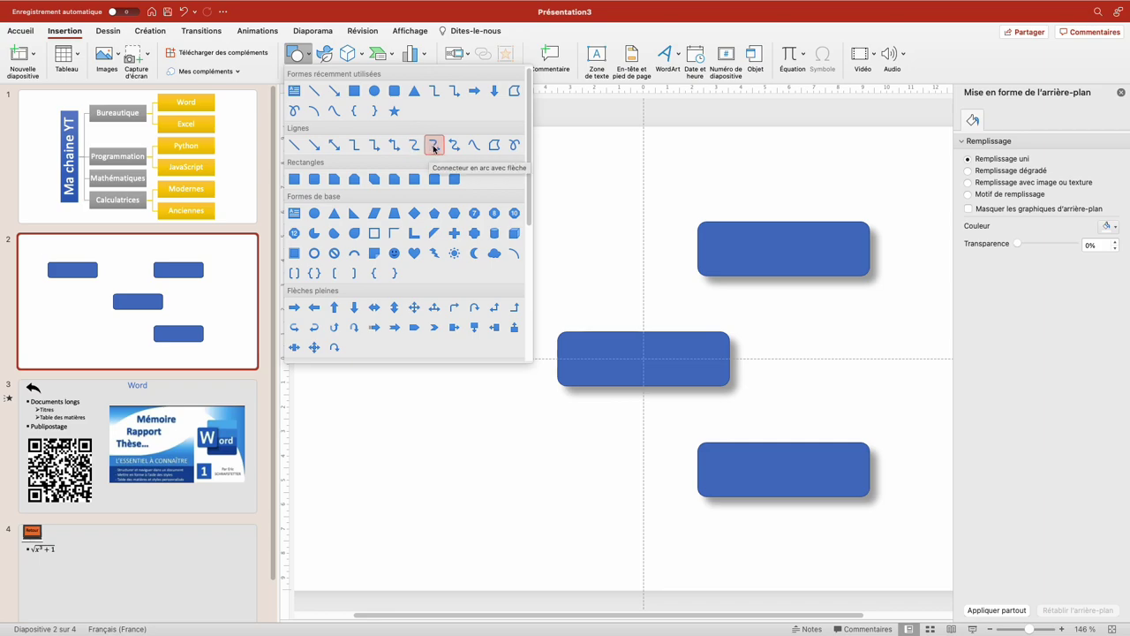
Connect the middle box to the top-right box with a curved arrow, moving that box further right.
{"action": "left_click", "coordinate": [434, 145]}
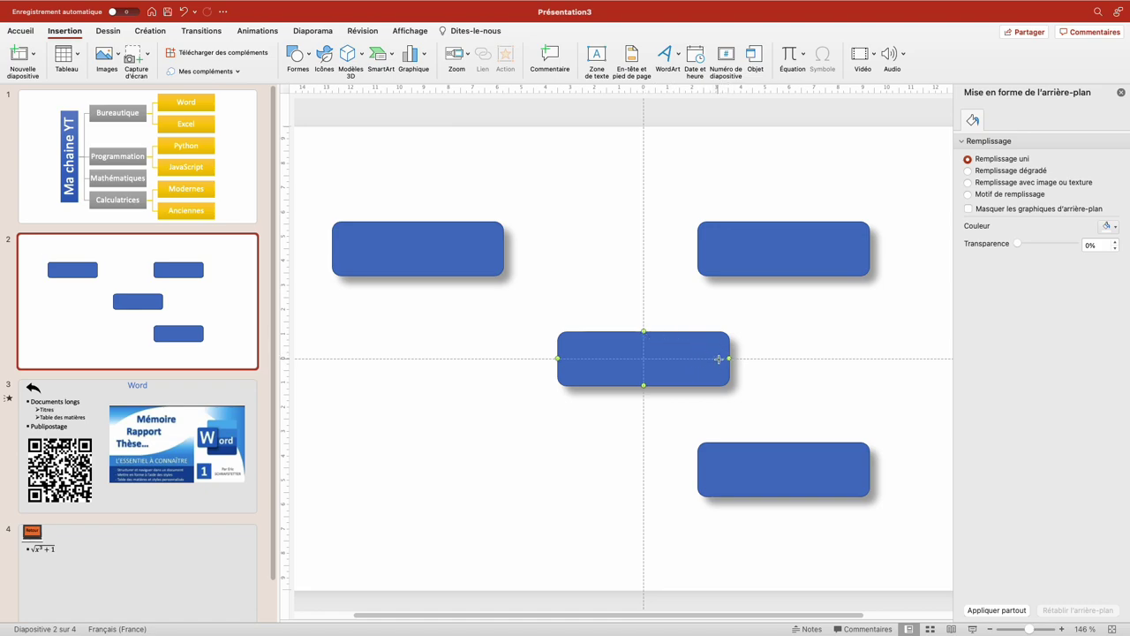
{"action": "mouse_move", "coordinate": [729, 358]}
{"action": "left_mouse_down"}
{"action": "mouse_move", "coordinate": [753, 355]}
{"action": "mouse_move", "coordinate": [783, 275]}
{"action": "left_mouse_up"}
{"action": "scroll", "coordinate": [678, 410], "scroll_direction": "up", "scroll_amount": 3}
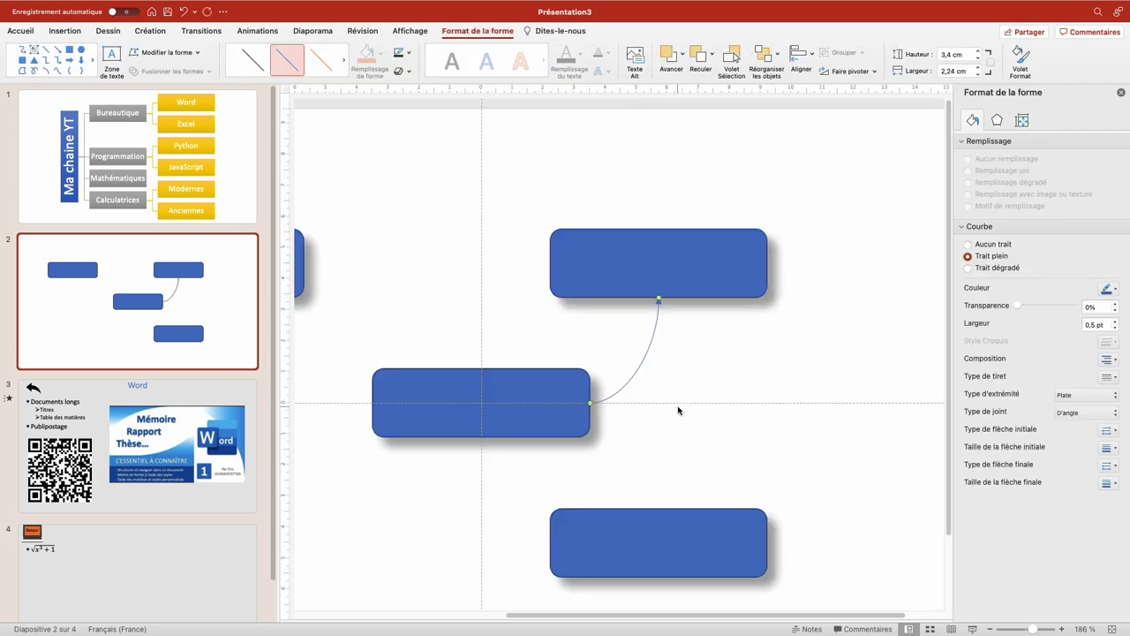
{"action": "left_click_drag", "start_coordinate": [681, 268], "coordinate": [773, 266]}
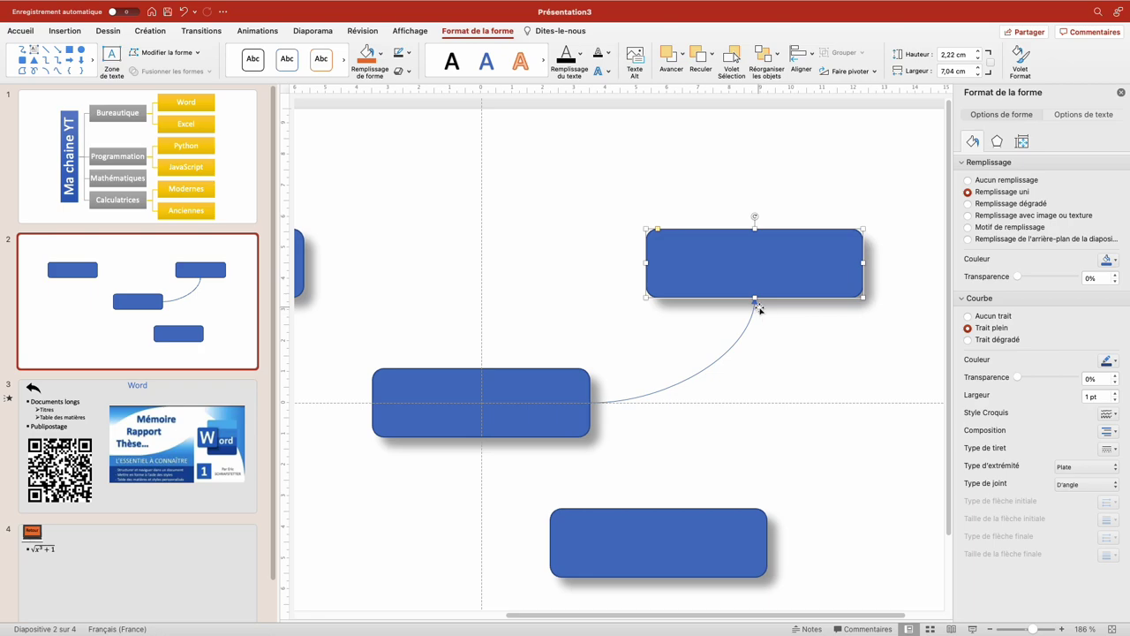
Make the curved connector 3 pt thick and orange.
{"action": "left_click", "coordinate": [690, 379]}
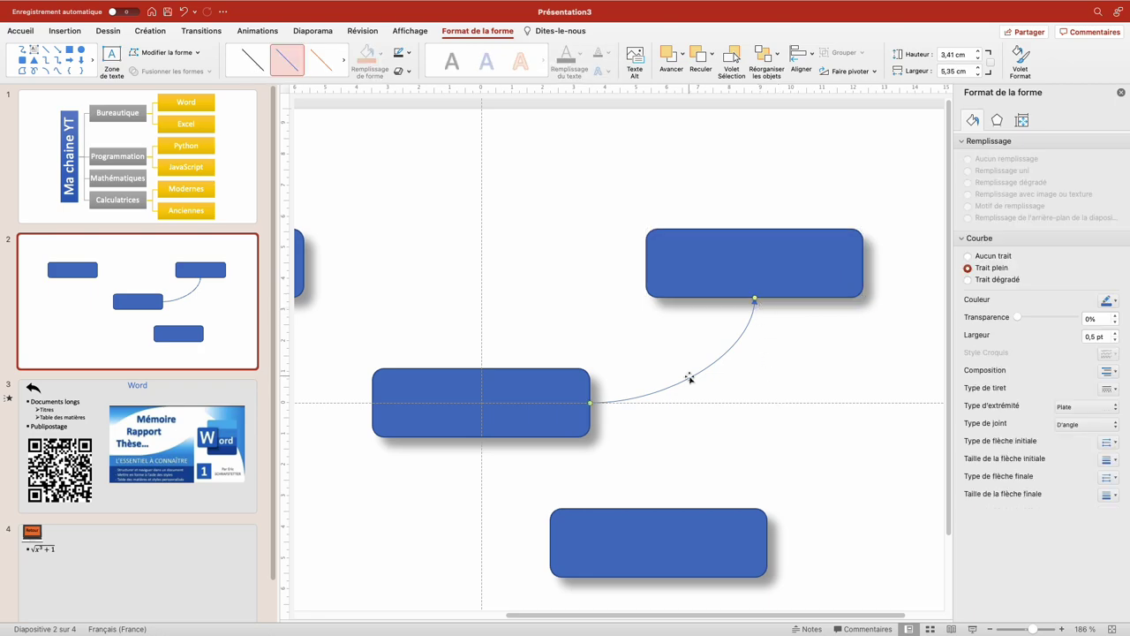
{"action": "left_click", "coordinate": [409, 55]}
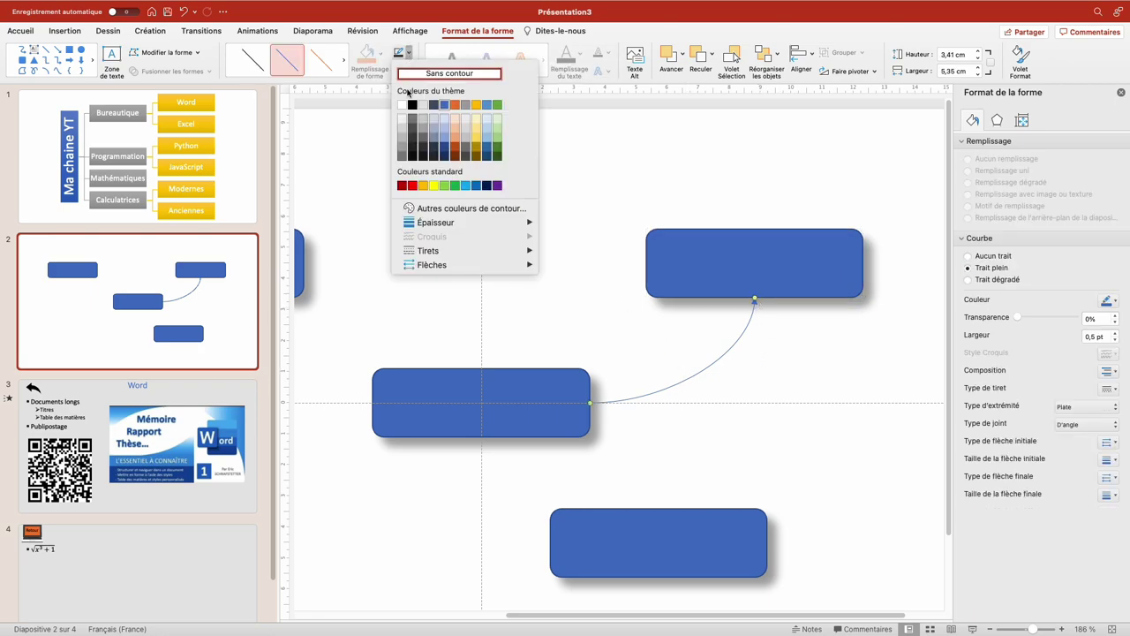
{"action": "mouse_move", "coordinate": [437, 230]}
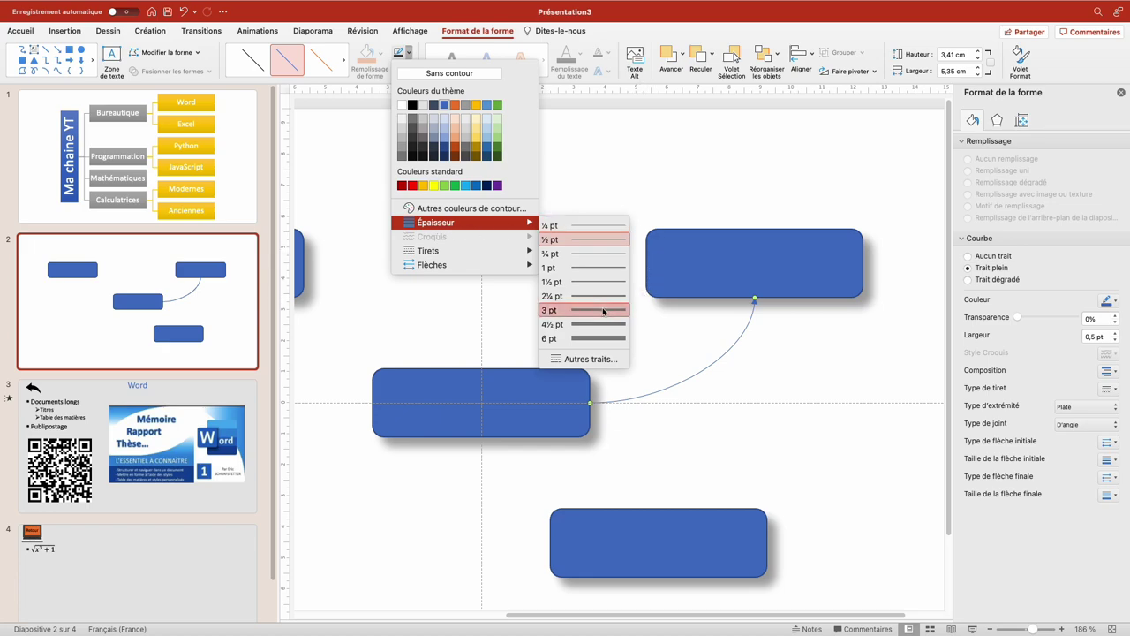
{"action": "left_click", "coordinate": [600, 311]}
{"action": "left_click", "coordinate": [409, 54]}
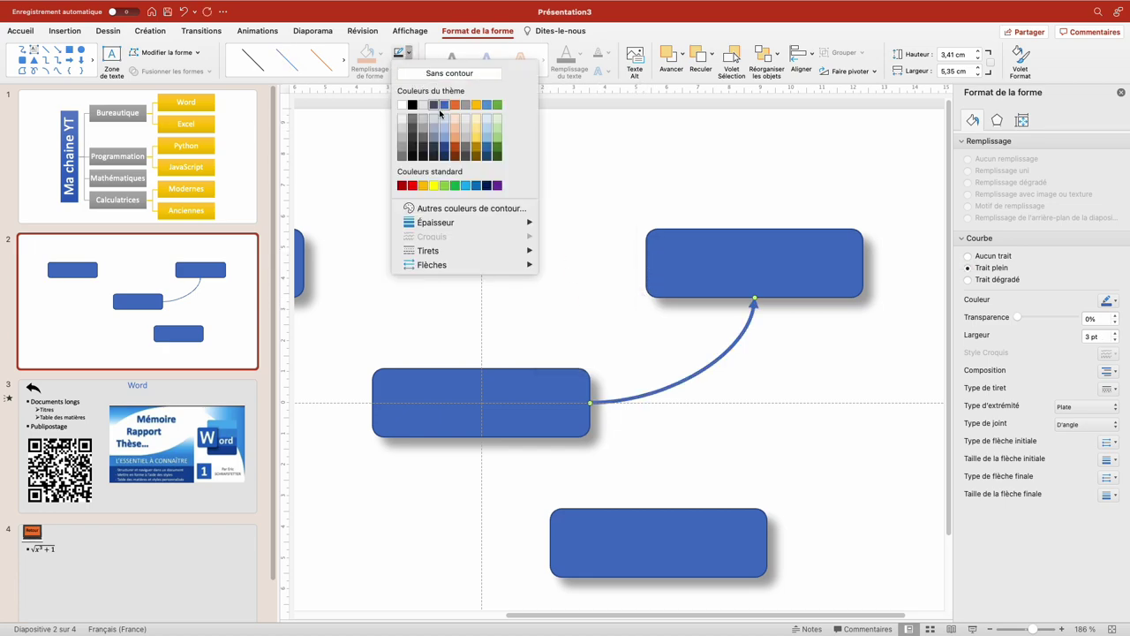
{"action": "left_click", "coordinate": [477, 100]}
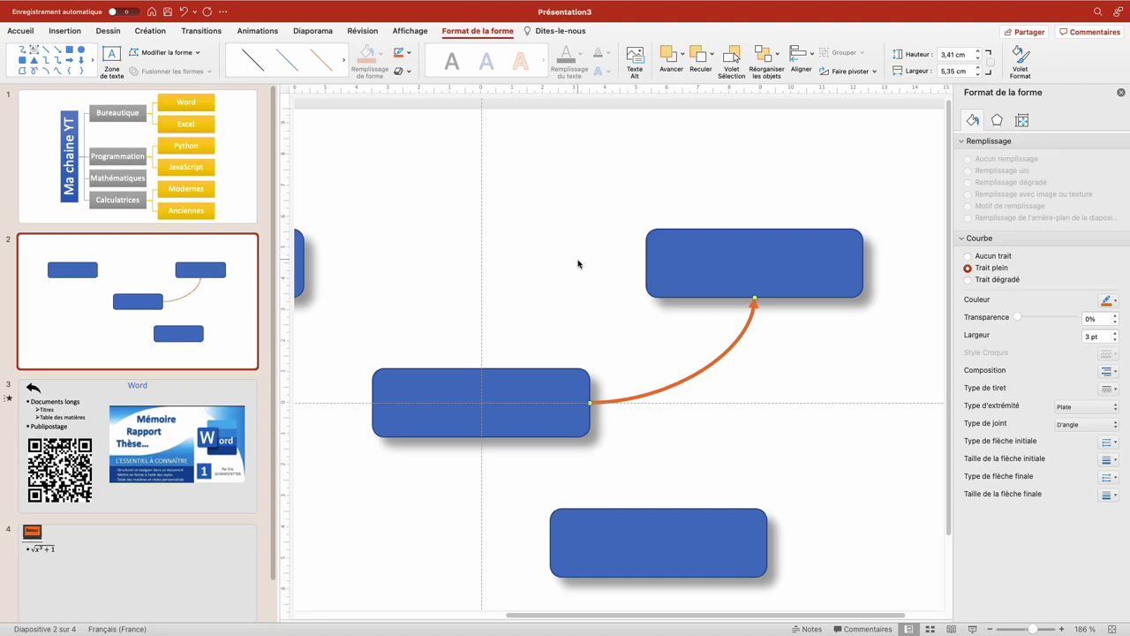
Copy the orange connector and attach its arrow end to the bottom box.
{"action": "scroll", "coordinate": [591, 300], "scroll_direction": "down", "scroll_amount": 2}
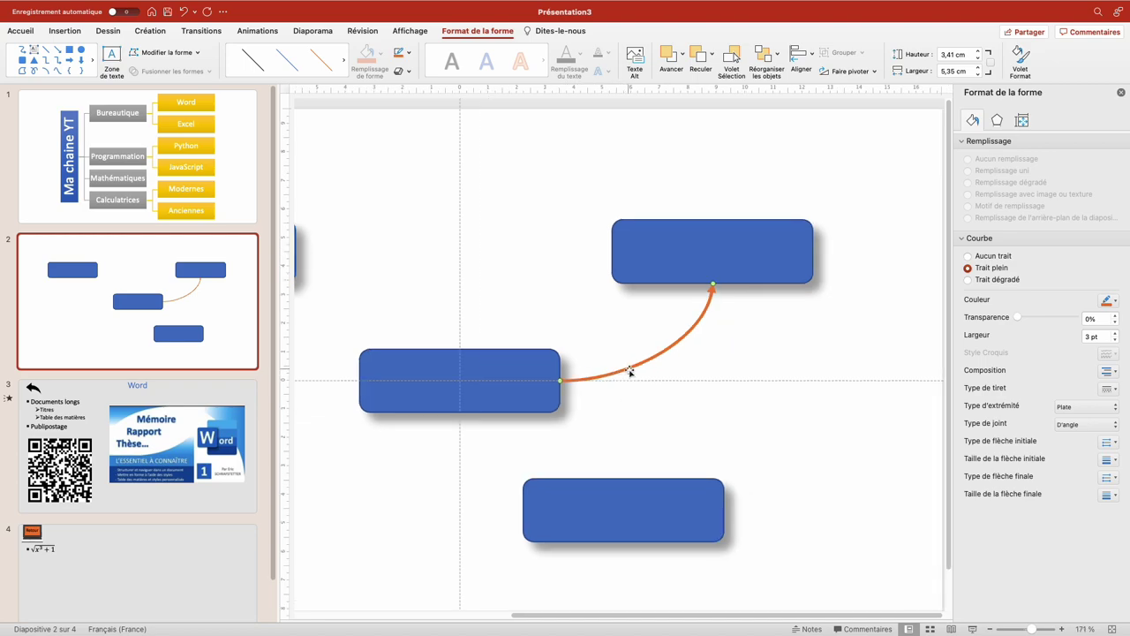
{"action": "mouse_move", "coordinate": [628, 369]}
{"action": "left_mouse_down", "text": "ctrl"}
{"action": "mouse_move", "coordinate": [637, 480]}
{"action": "mouse_move", "coordinate": [555, 380]}
{"action": "left_mouse_up", "text": "ctrl"}
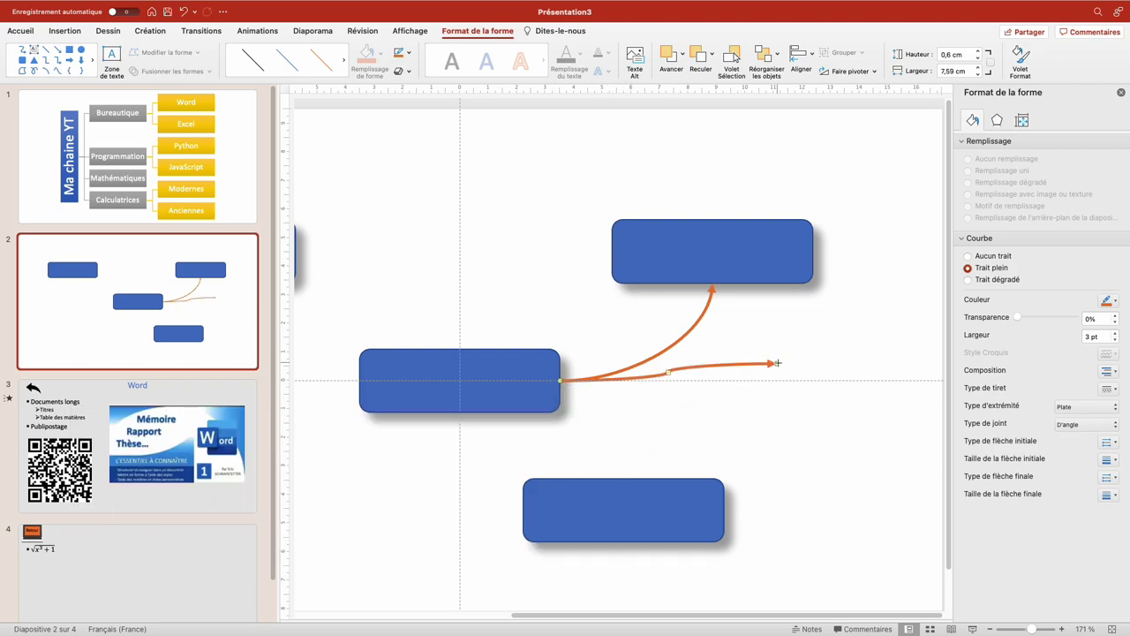
{"action": "mouse_move", "coordinate": [777, 363]}
{"action": "left_mouse_down"}
{"action": "mouse_move", "coordinate": [624, 491]}
{"action": "mouse_move", "coordinate": [718, 504]}
{"action": "left_mouse_up"}
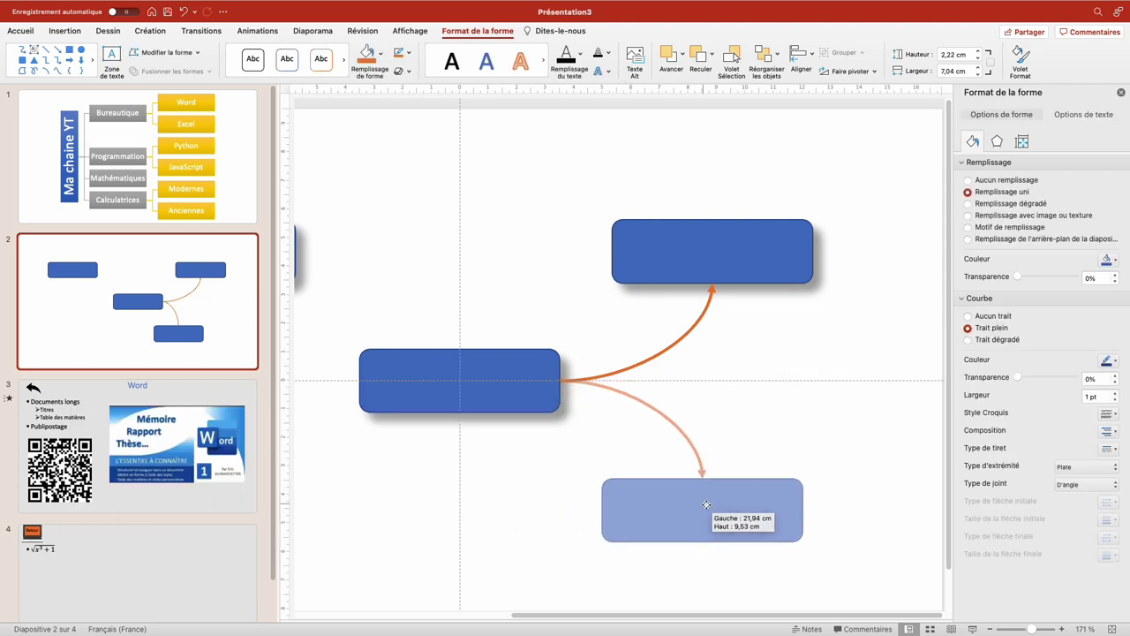
Draw a curved connector from the centre box to the left box and give it the orange arrow's formatting.
{"action": "left_click", "coordinate": [65, 31]}
{"action": "left_click", "coordinate": [295, 54]}
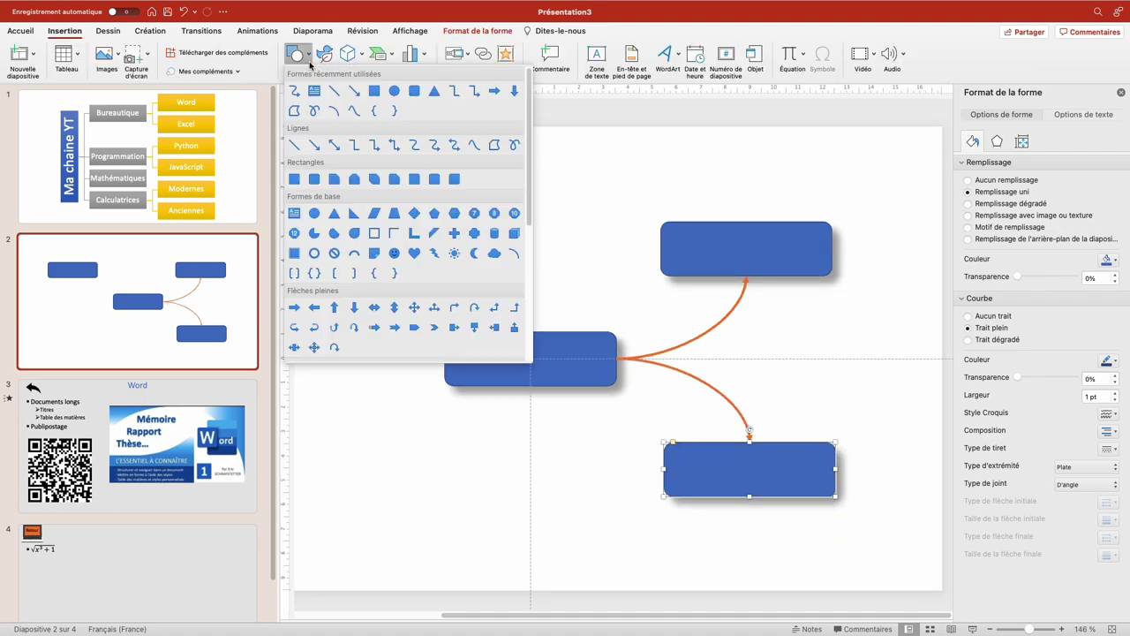
{"action": "left_click", "coordinate": [438, 149]}
{"action": "left_click_drag", "start_coordinate": [530, 332], "coordinate": [390, 248]}
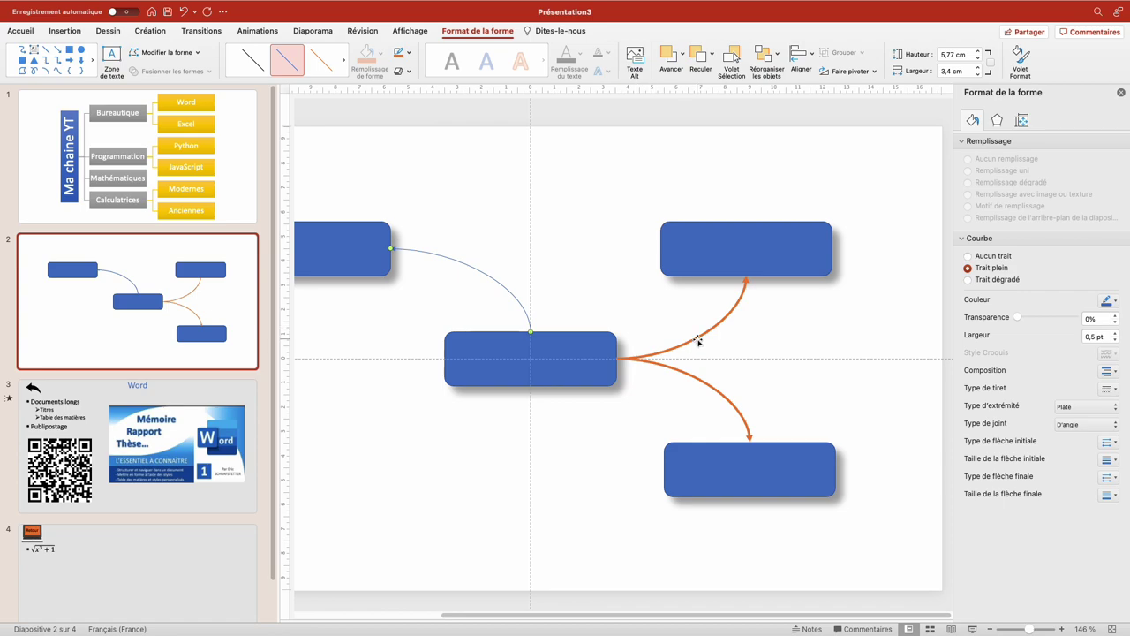
{"action": "left_click", "coordinate": [630, 357]}
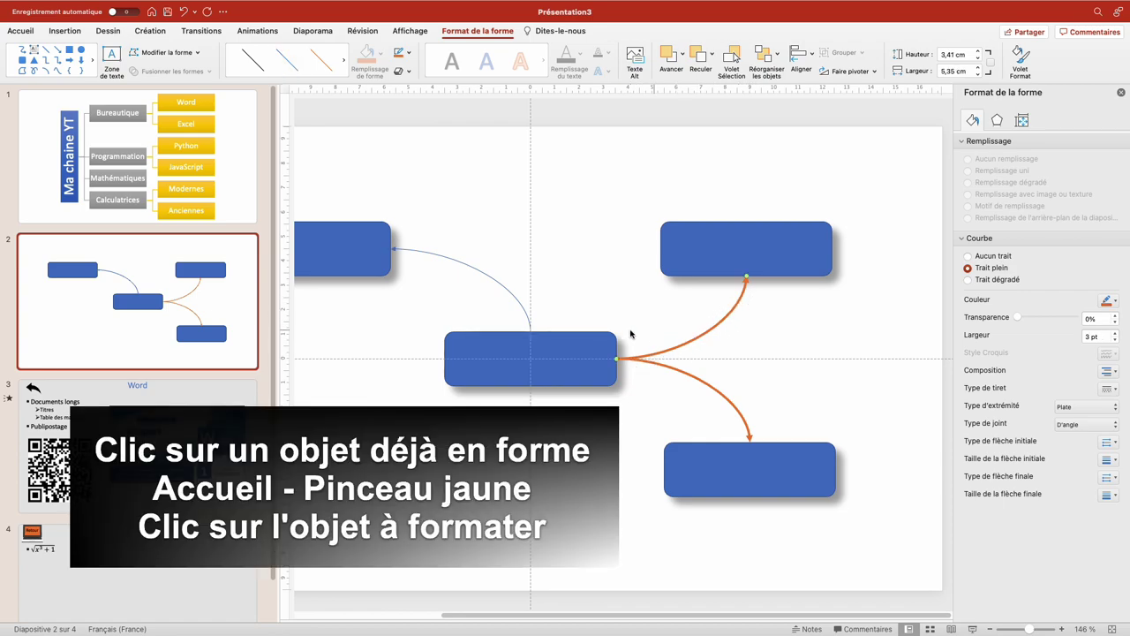
{"action": "left_click", "coordinate": [27, 32]}
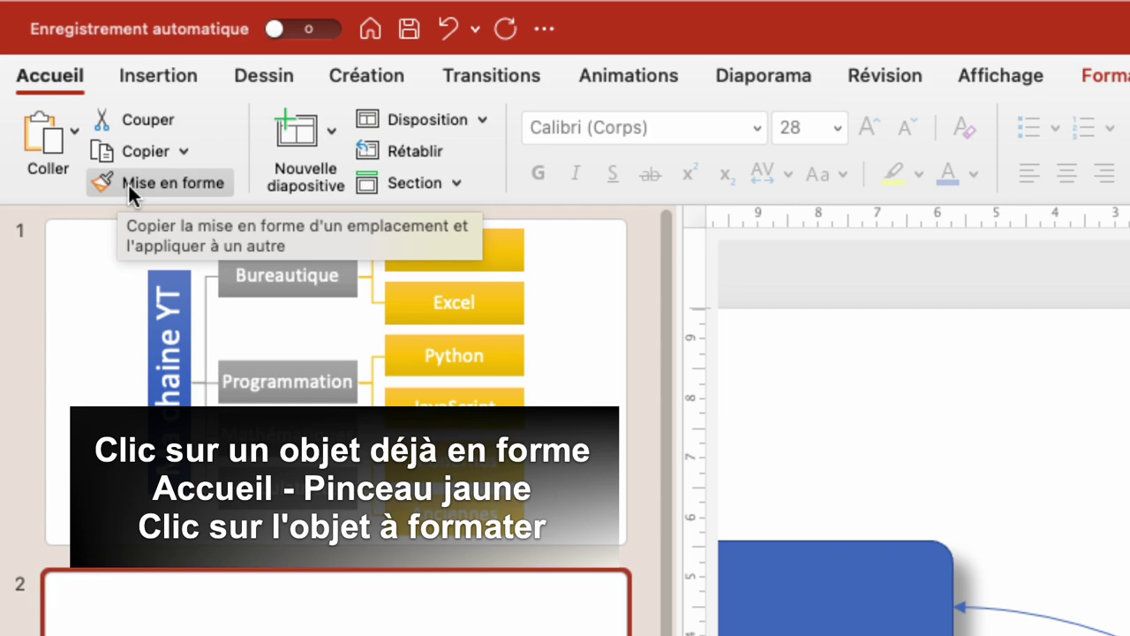
{"action": "left_click", "coordinate": [128, 183]}
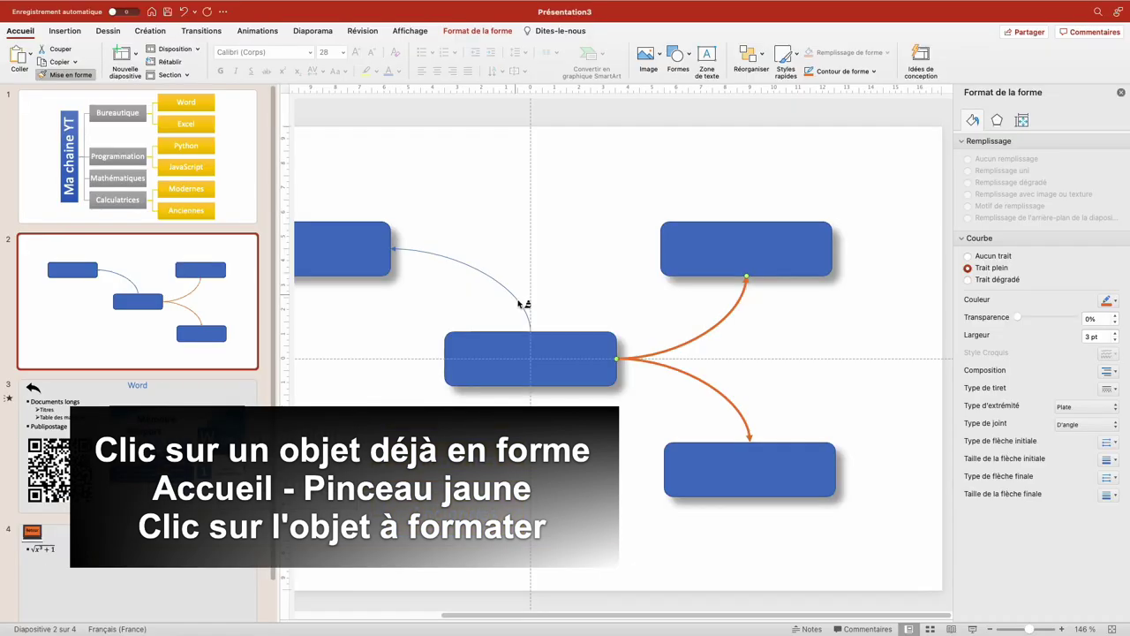
{"action": "left_click", "coordinate": [522, 304]}
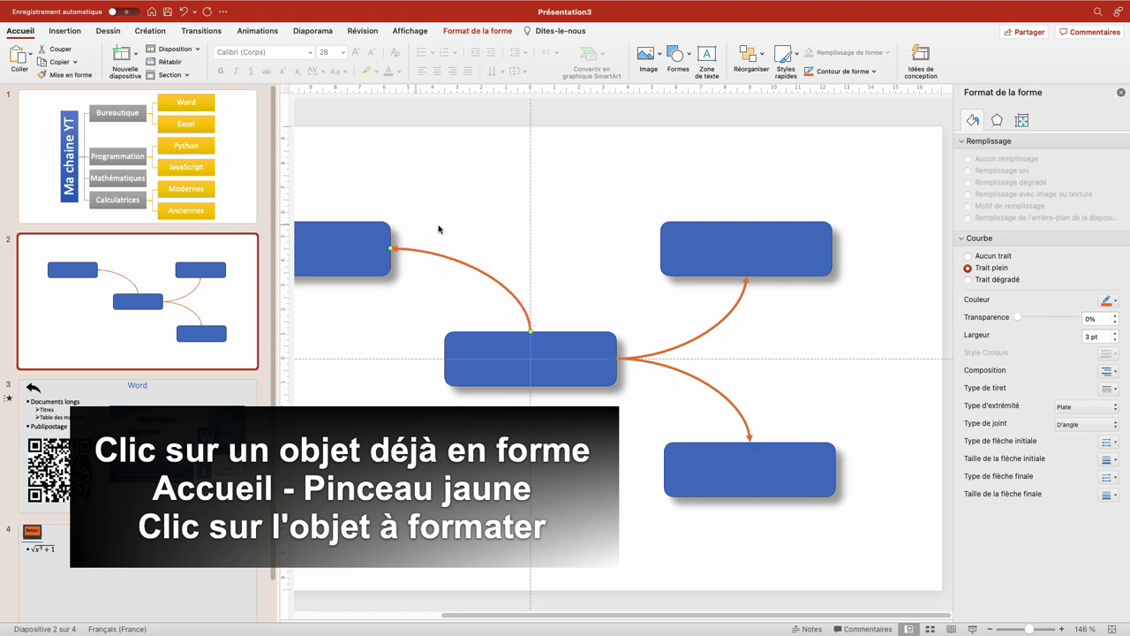
Type the label 'Bureautique' into the upper-right box.
{"action": "scroll", "coordinate": [584, 234], "scroll_direction": "down", "scroll_amount": 3}
{"action": "left_click", "coordinate": [781, 268]}
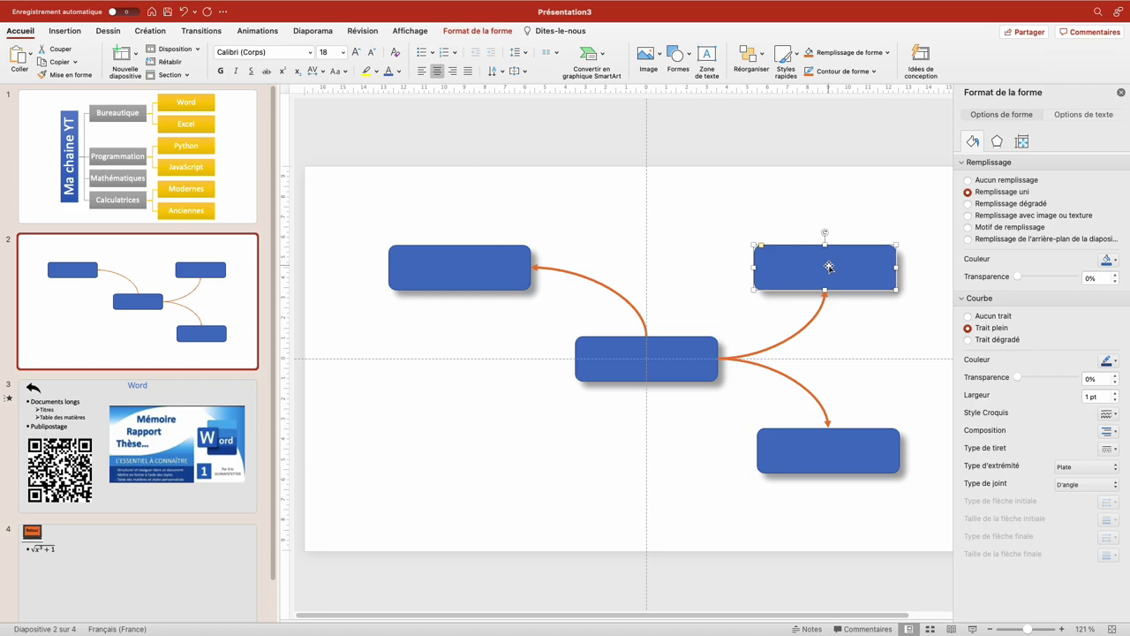
{"action": "left_click", "coordinate": [829, 267]}
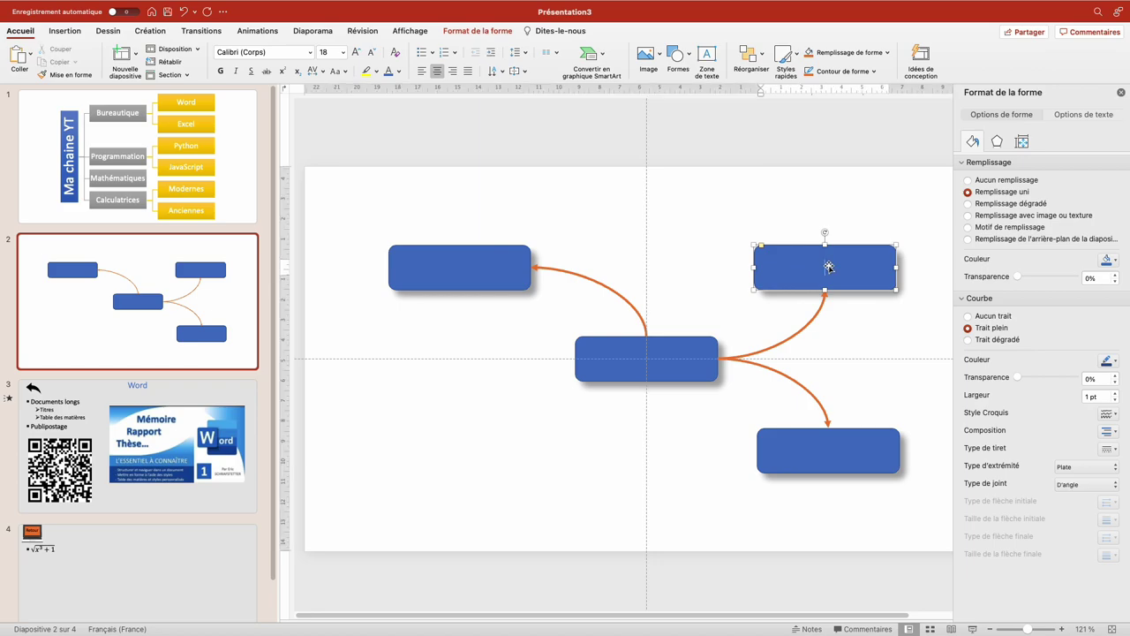
{"action": "type", "text": "Bureautique"}
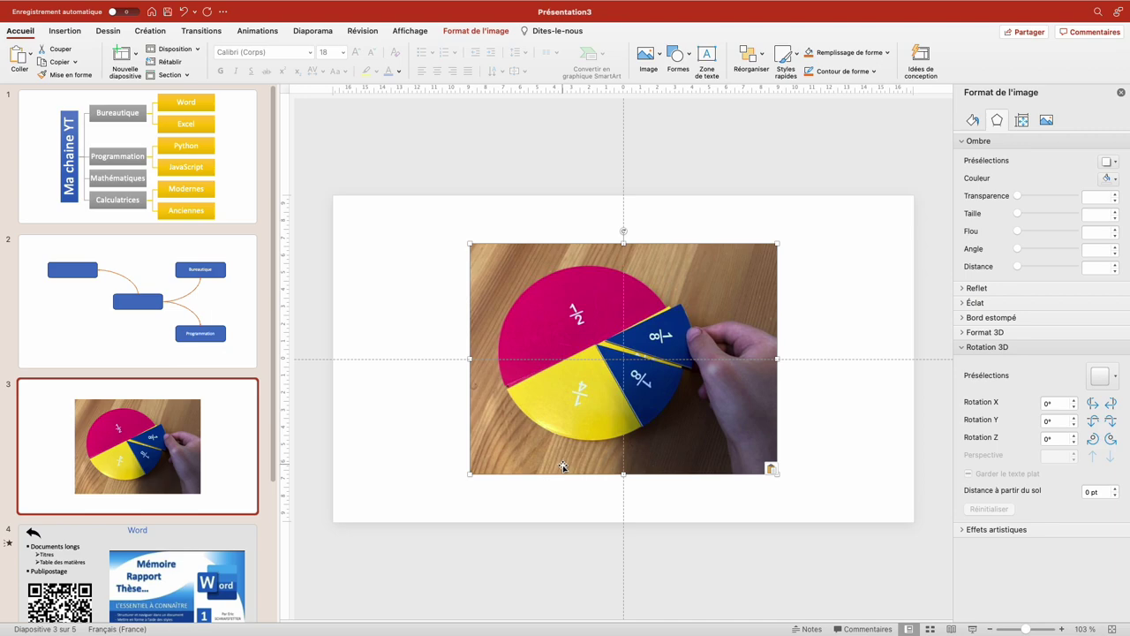
Crop the fraction-circle photo on slide 3 to a hexagon shape.
{"action": "left_click", "coordinate": [489, 32]}
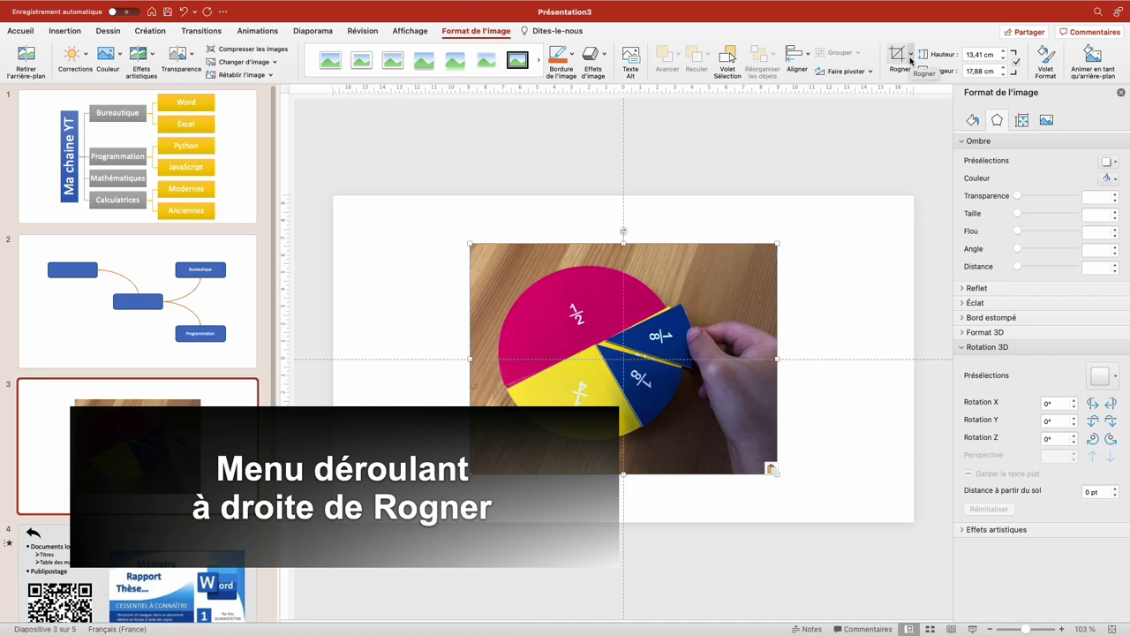
{"action": "left_click", "coordinate": [910, 60]}
{"action": "mouse_move", "coordinate": [941, 90]}
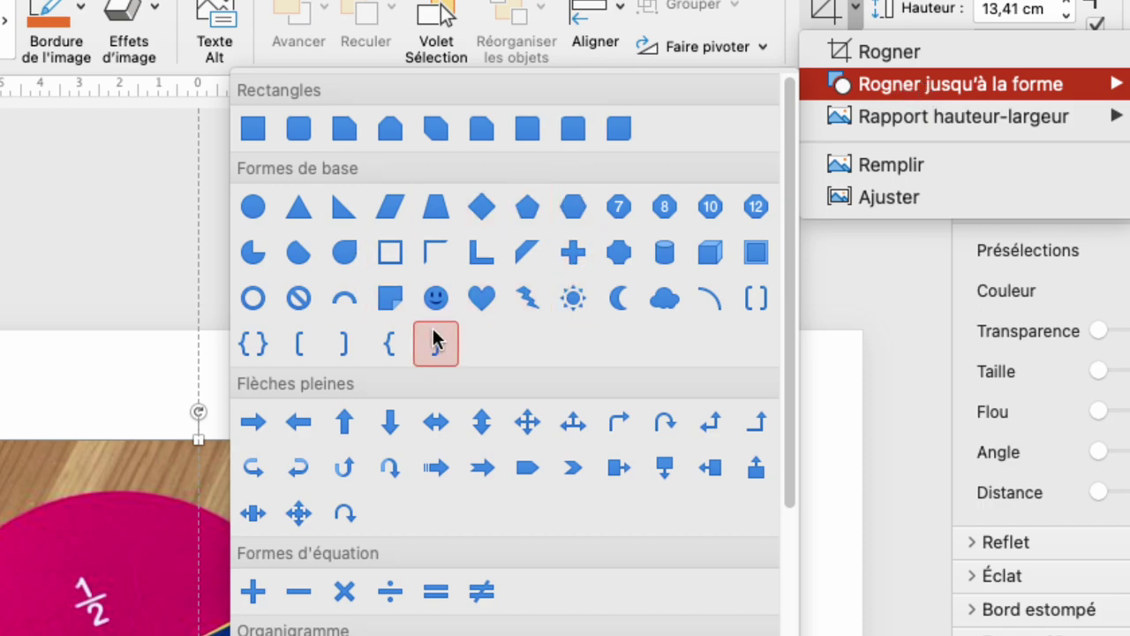
{"action": "left_click", "coordinate": [582, 211]}
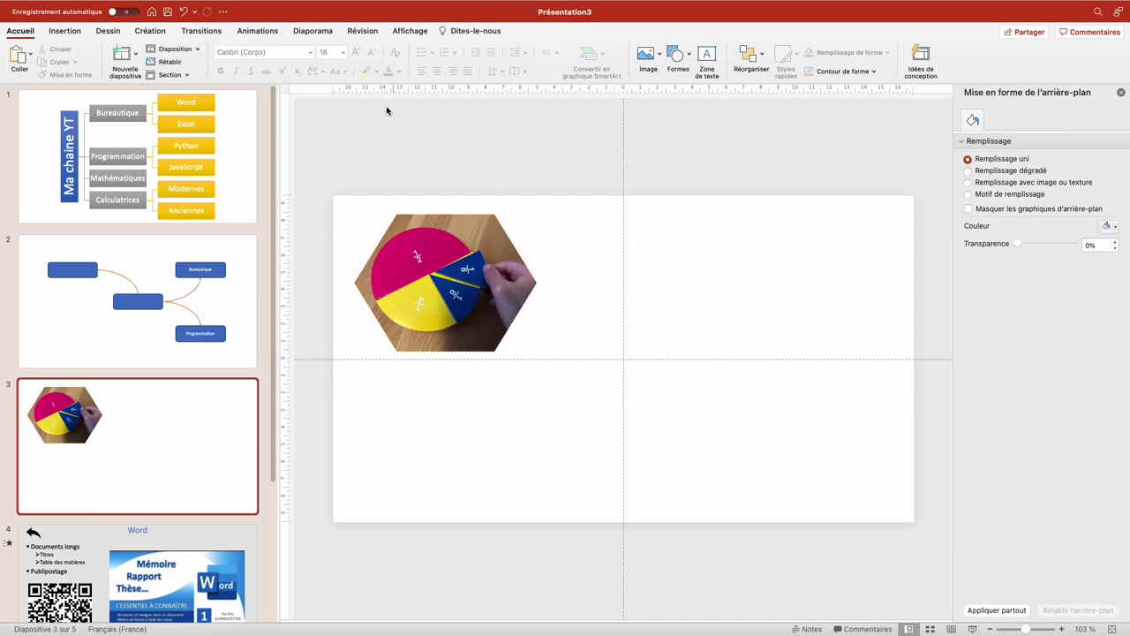
Draw a heart on the right of slide 3 and fill it with the pie photo.
{"action": "left_click", "coordinate": [690, 58]}
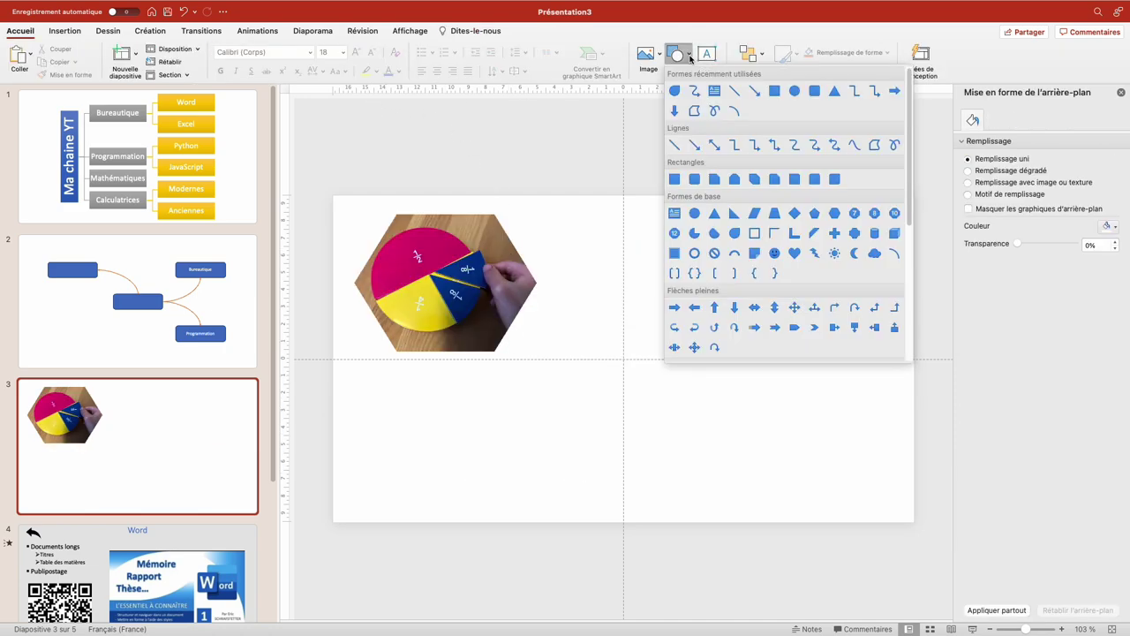
{"action": "left_click", "coordinate": [795, 255]}
{"action": "mouse_move", "coordinate": [675, 240]}
{"action": "left_mouse_down"}
{"action": "mouse_move", "coordinate": [827, 330]}
{"action": "mouse_move", "coordinate": [843, 306]}
{"action": "mouse_move", "coordinate": [806, 305]}
{"action": "left_mouse_up"}
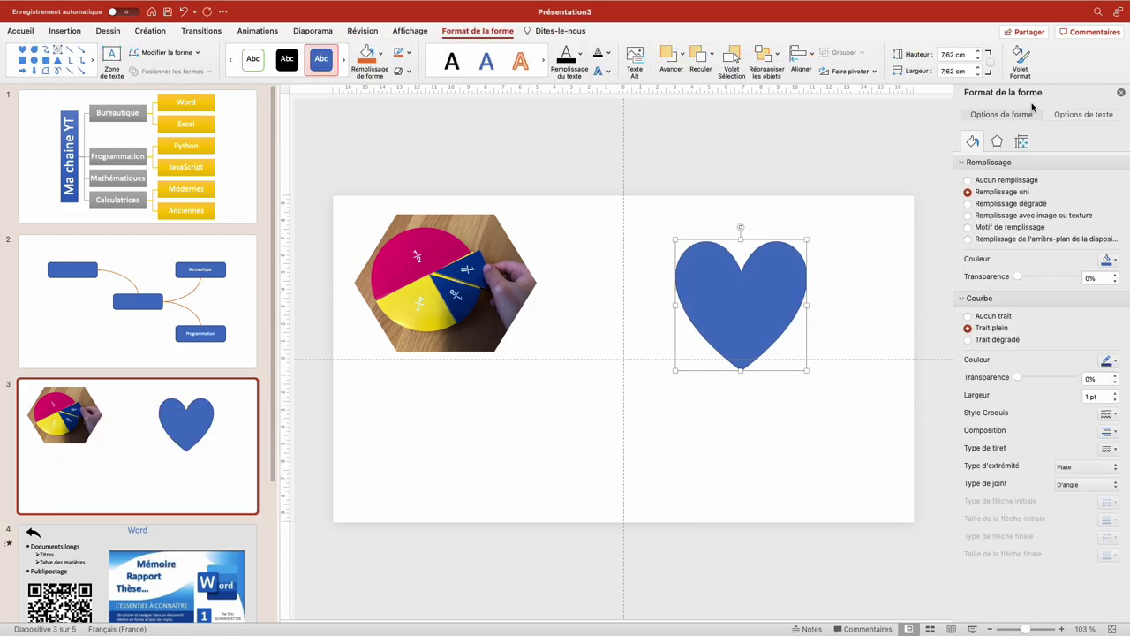
{"action": "left_click", "coordinate": [980, 215]}
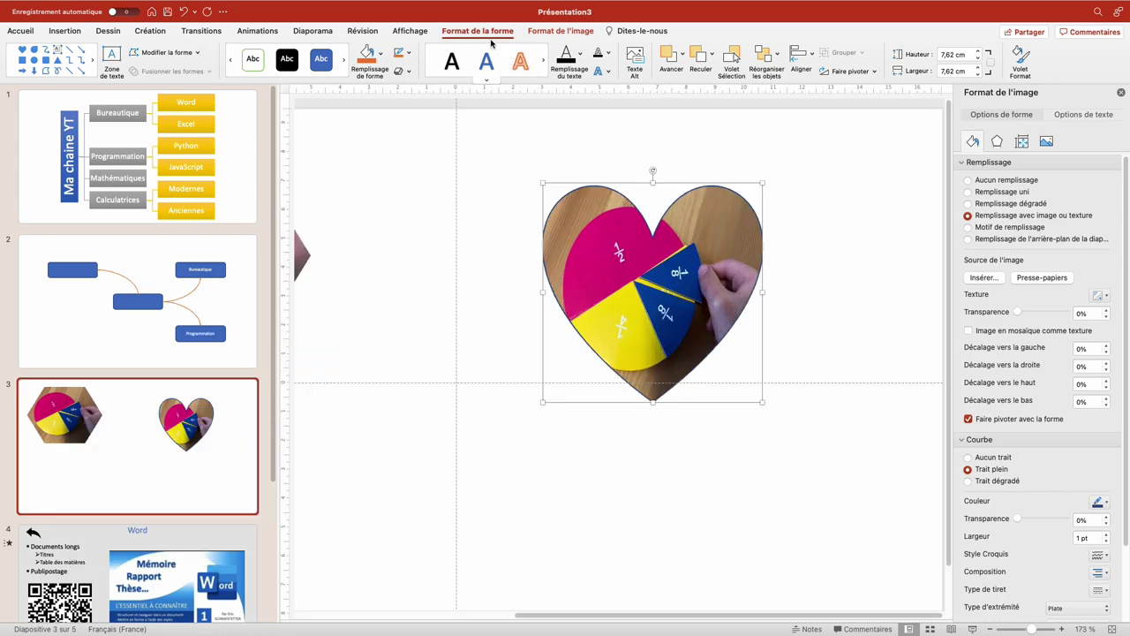
Crop, reposition and shrink the photo so it sits neatly inside the heart.
{"action": "left_click", "coordinate": [559, 31]}
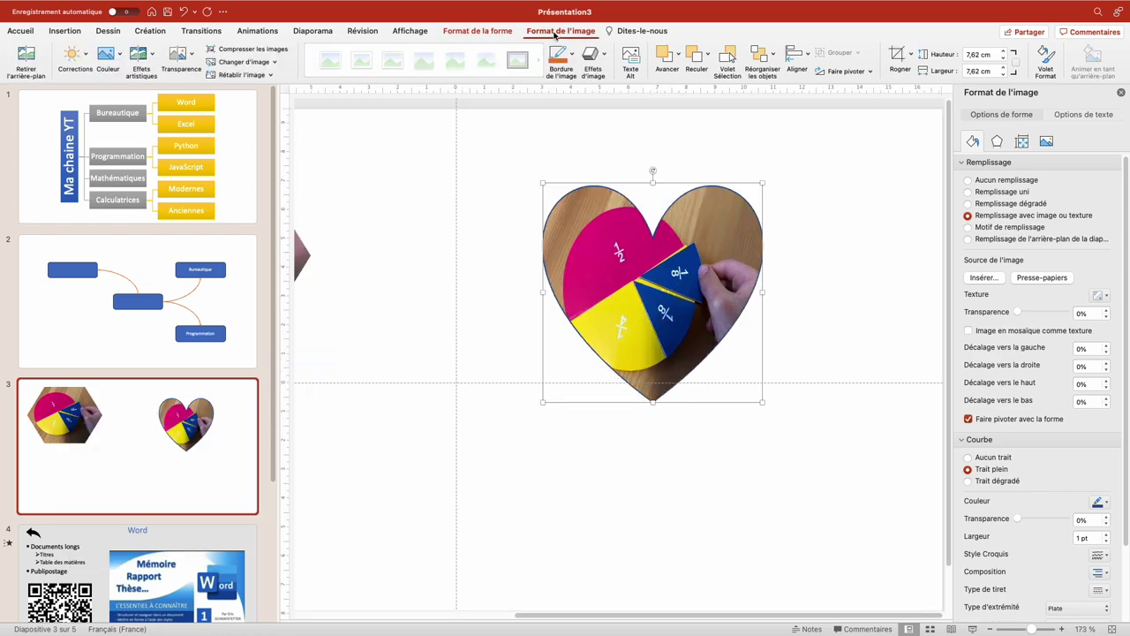
{"action": "left_click", "coordinate": [896, 54]}
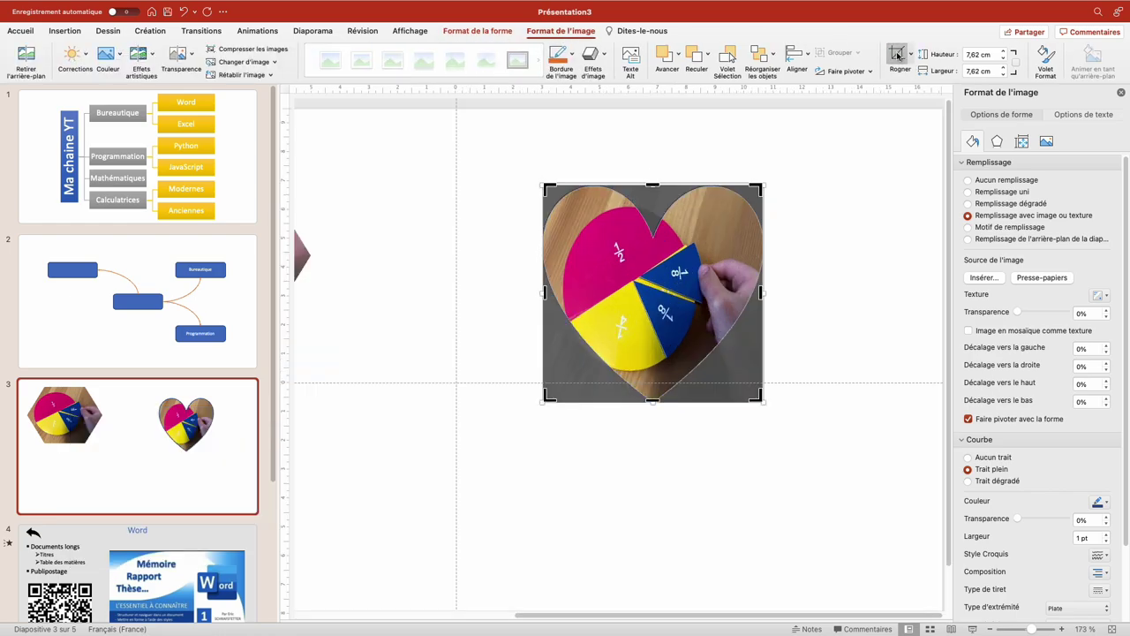
{"action": "mouse_move", "coordinate": [687, 272]}
{"action": "left_mouse_down"}
{"action": "mouse_move", "coordinate": [713, 369]}
{"action": "mouse_move", "coordinate": [697, 353]}
{"action": "left_mouse_up"}
{"action": "mouse_move", "coordinate": [668, 292]}
{"action": "left_mouse_down"}
{"action": "mouse_move", "coordinate": [643, 245]}
{"action": "mouse_move", "coordinate": [657, 253]}
{"action": "left_mouse_up"}
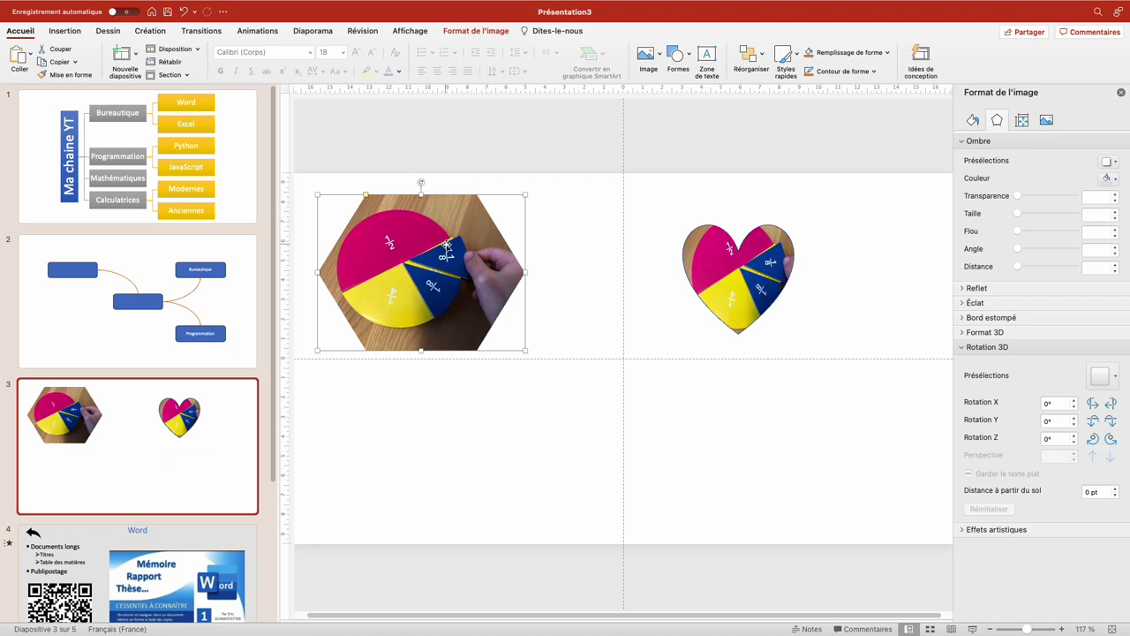
Compress all images in the file to Écran (150 ppp) quality.
{"action": "left_click", "coordinate": [474, 33]}
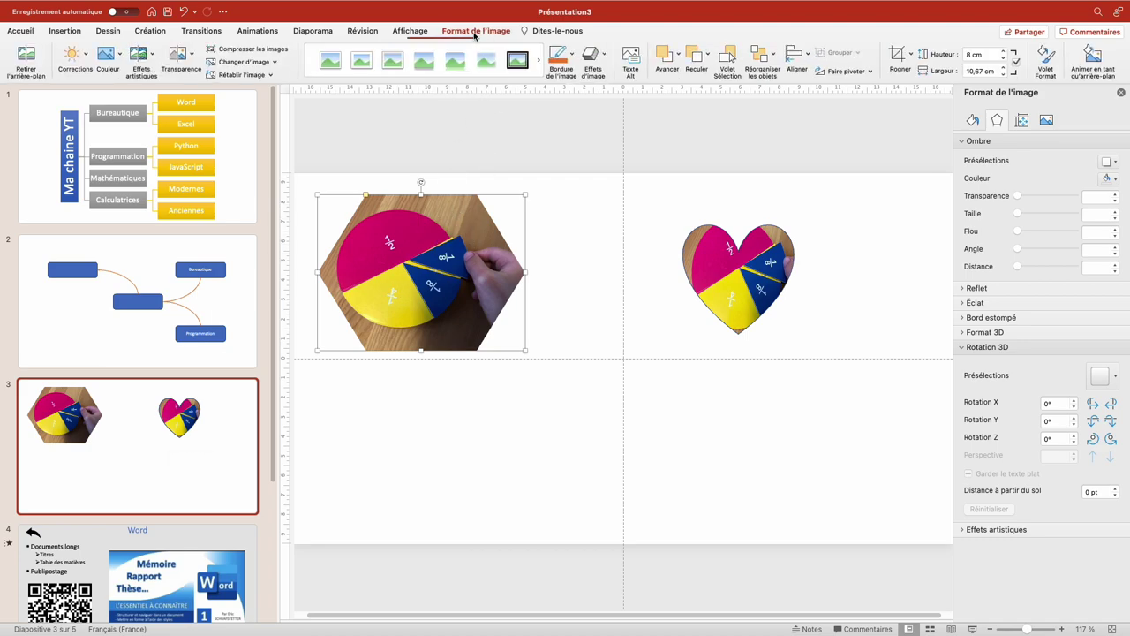
{"action": "left_click", "coordinate": [241, 51]}
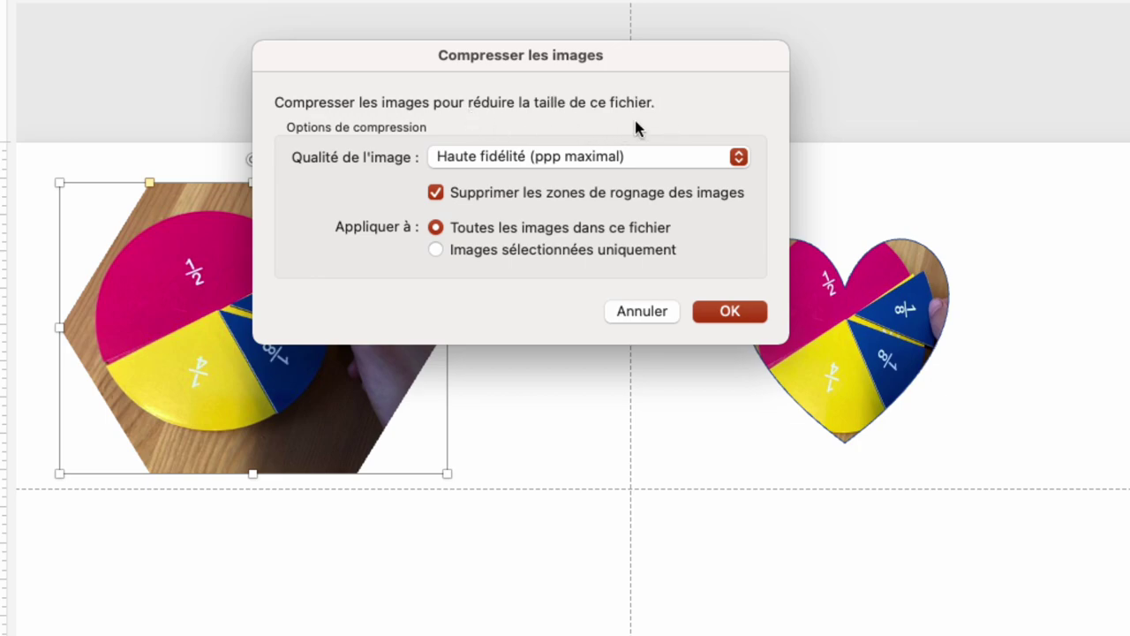
{"action": "left_click", "coordinate": [517, 157]}
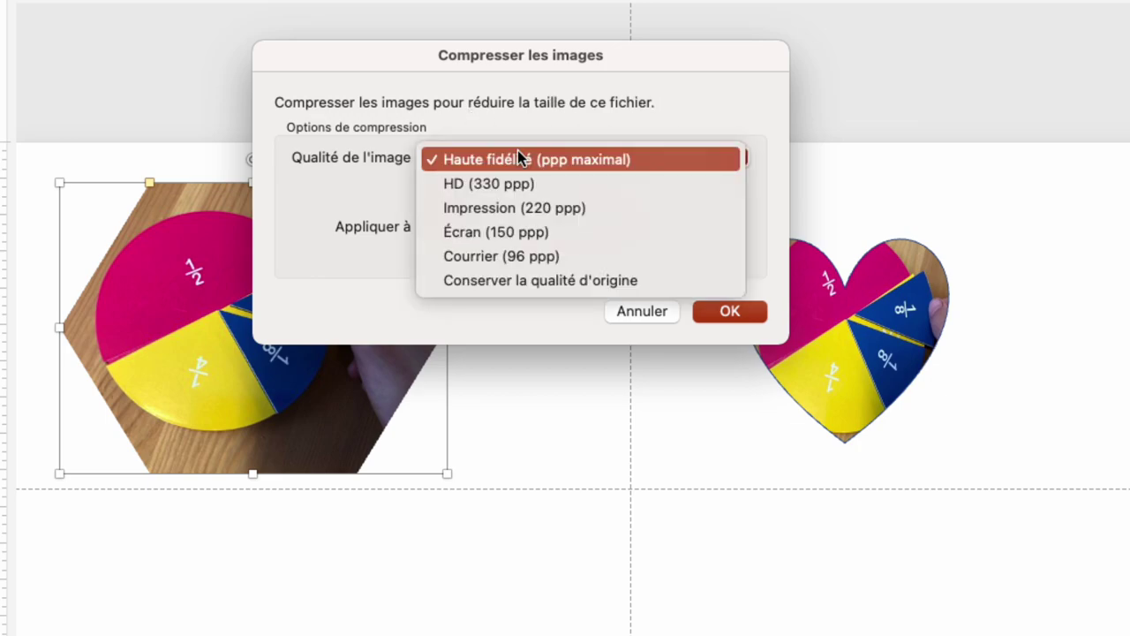
{"action": "left_click", "coordinate": [507, 232]}
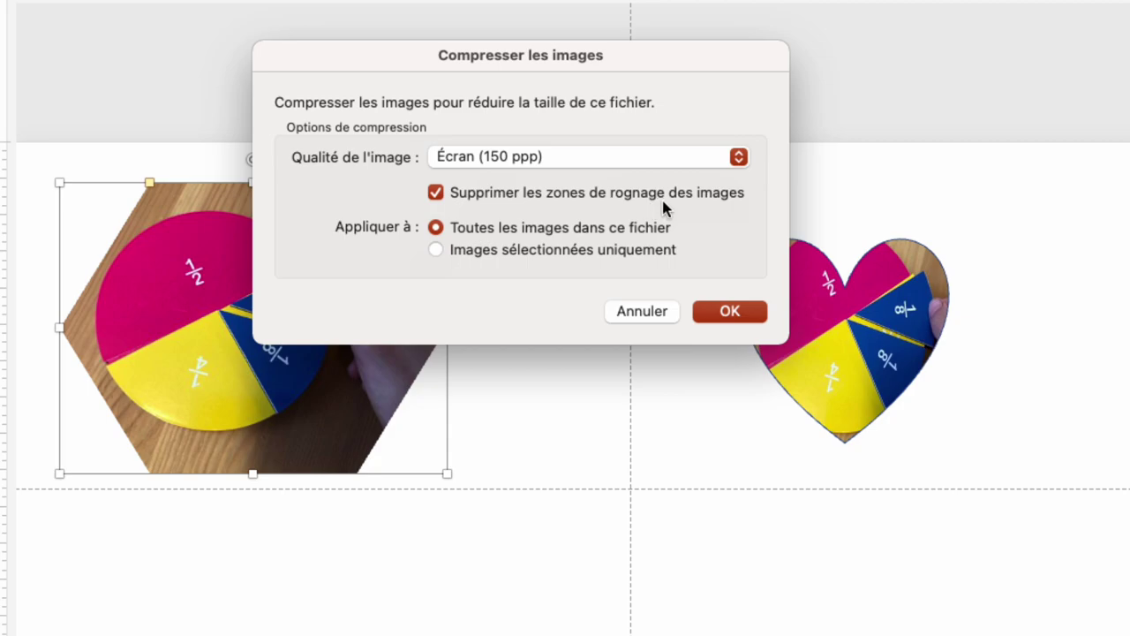
{"action": "left_click", "coordinate": [730, 309]}
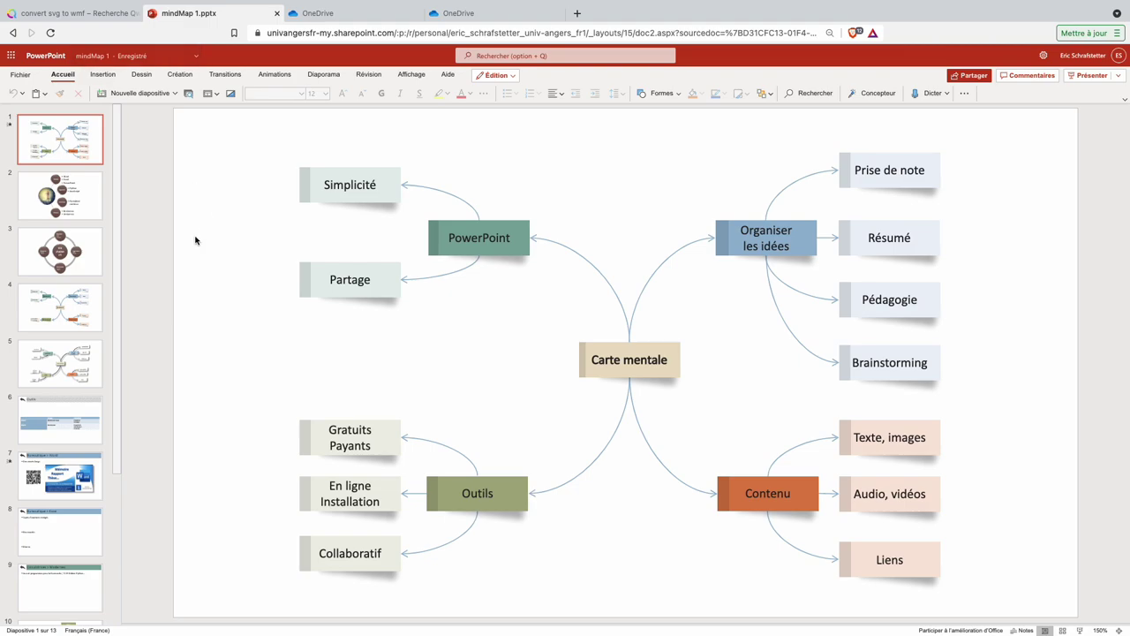
Copy a shareable link to mindMap 1.pptx and start presenting it full screen.
{"action": "left_click", "coordinate": [972, 78]}
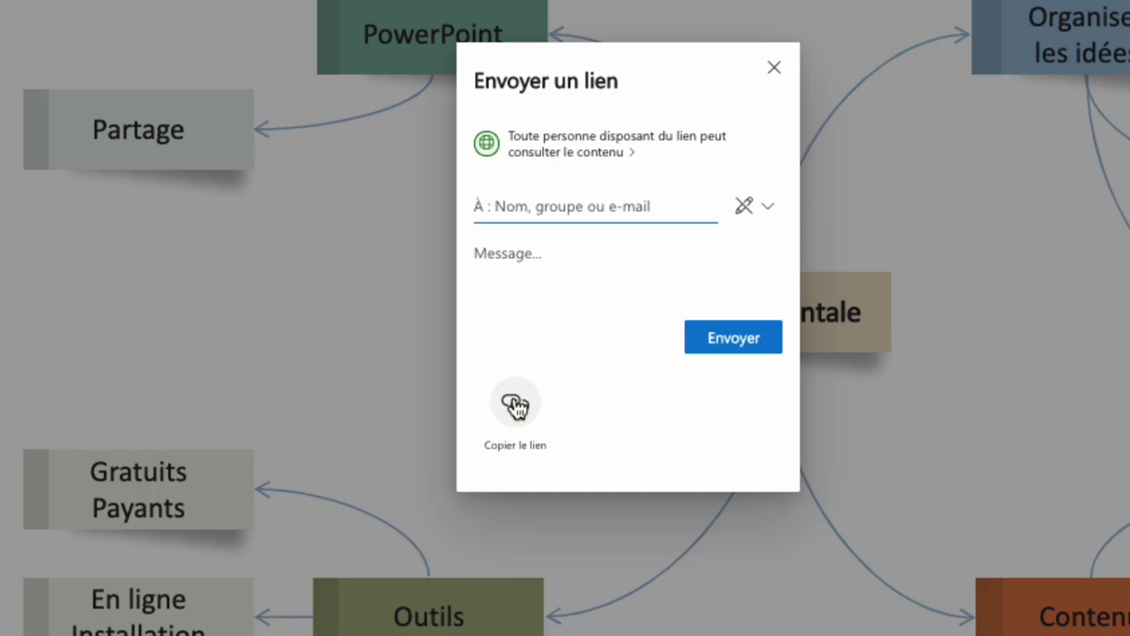
{"action": "left_click", "coordinate": [515, 406]}
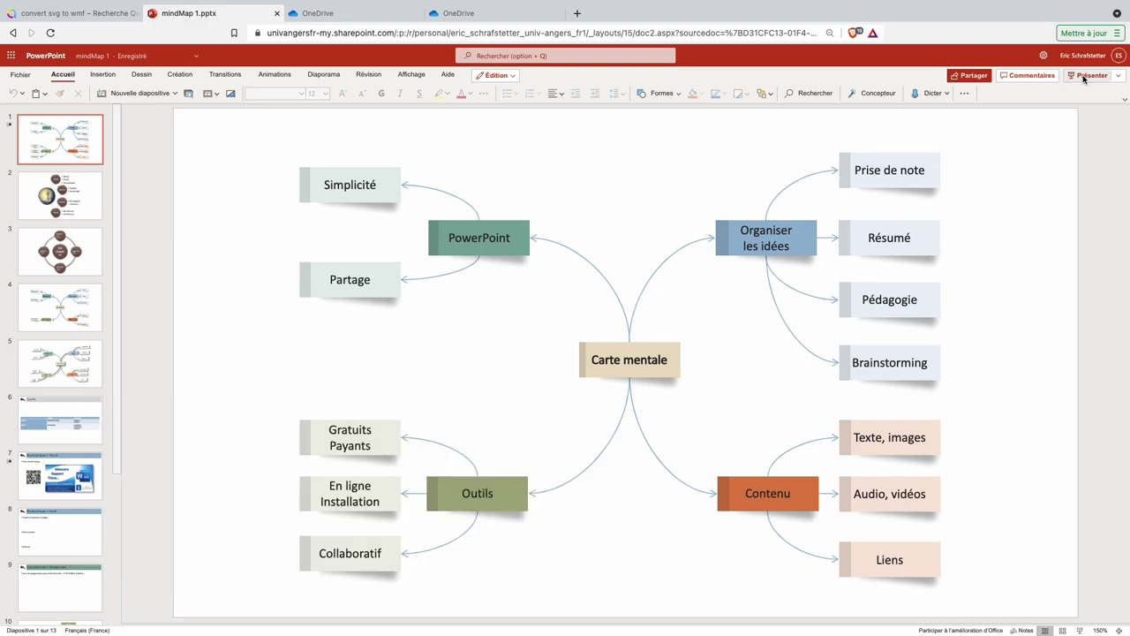
{"action": "left_click", "coordinate": [1084, 78]}
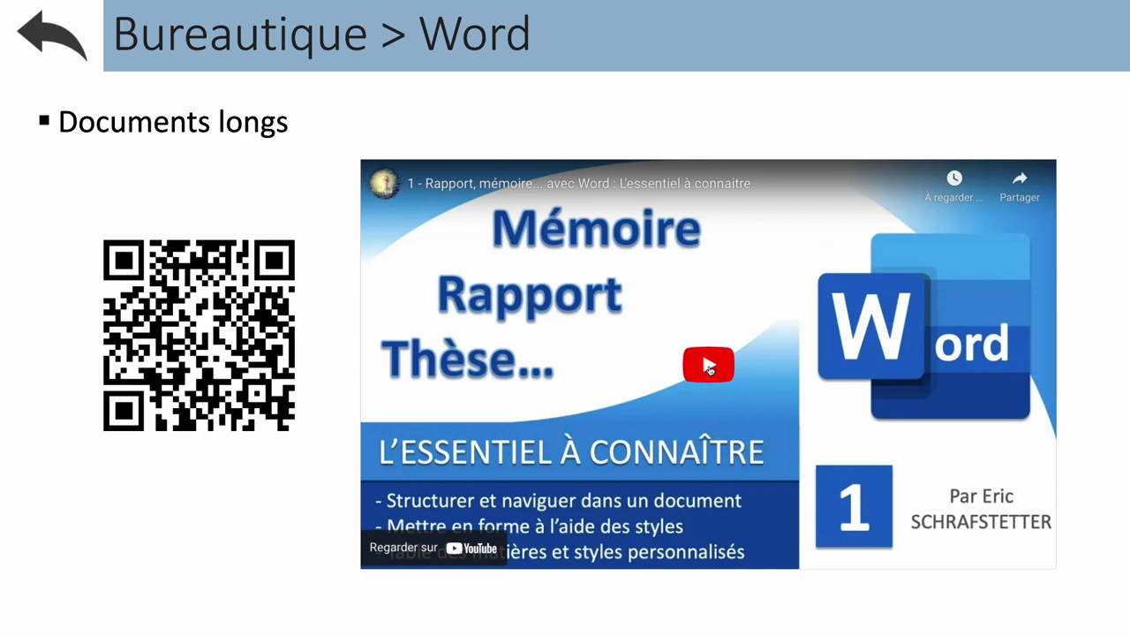
Use the back arrow to leave the Word slide for the Ma chaîne YT mind map.
{"action": "left_click", "coordinate": [61, 43]}
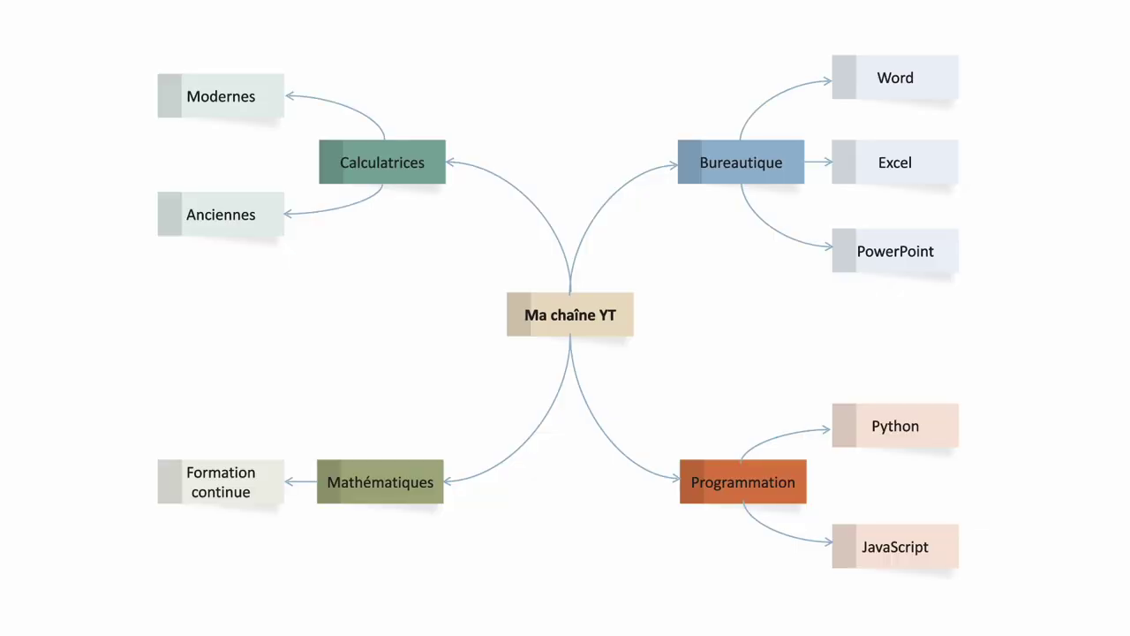